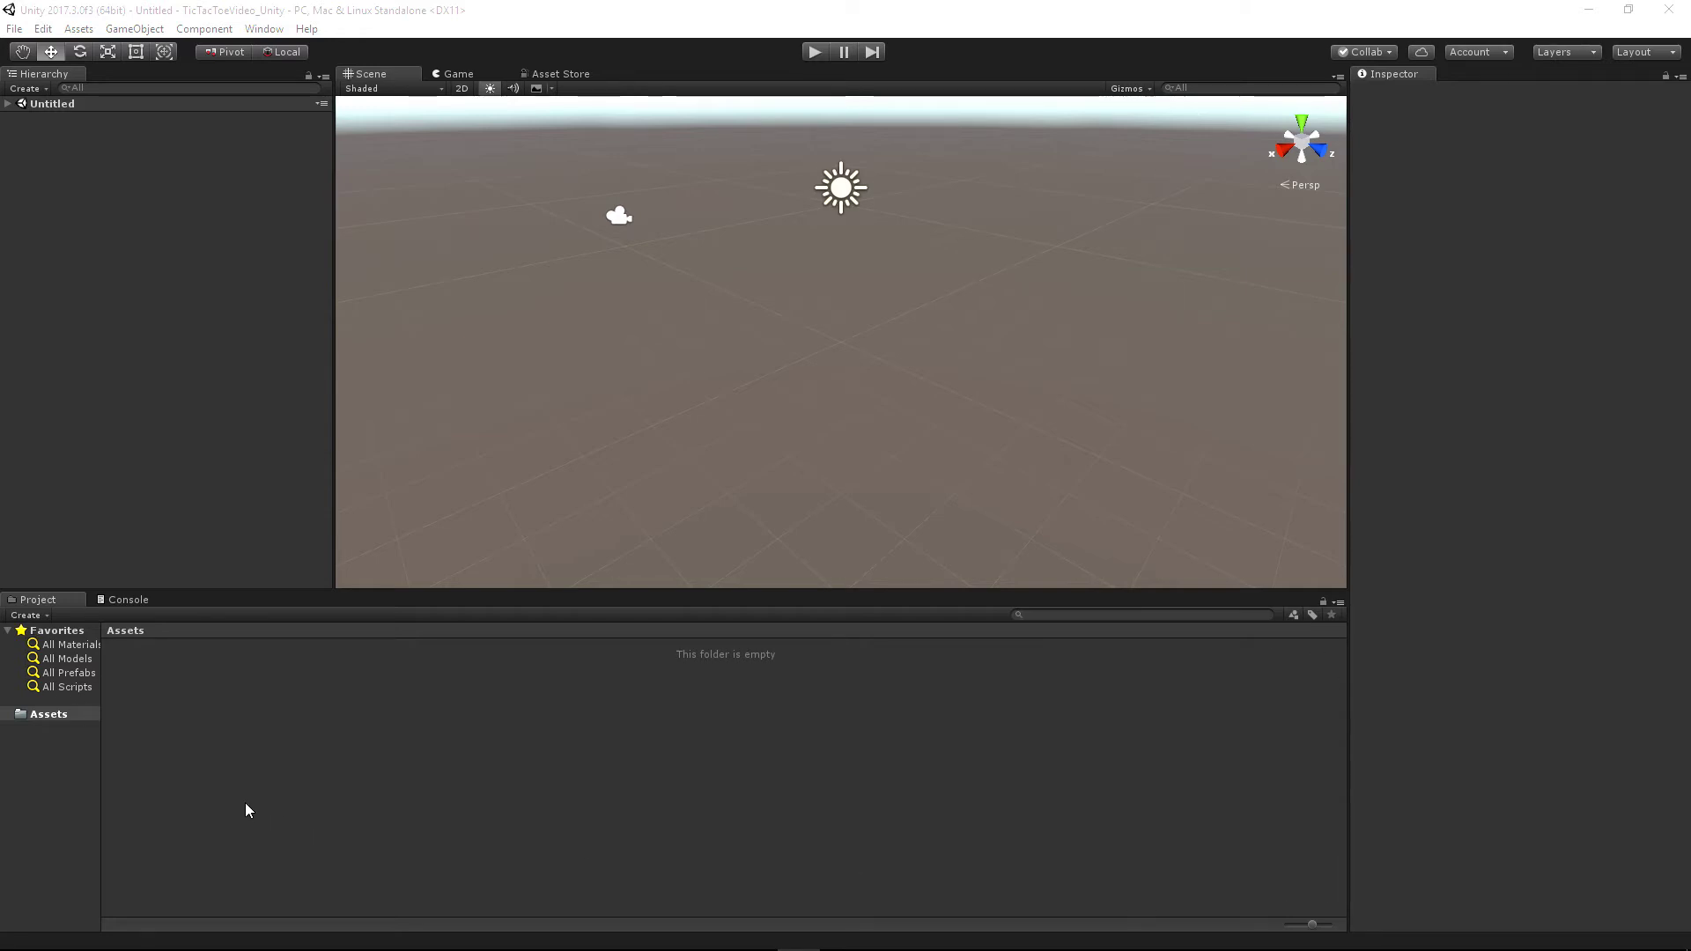
Dock the Project panel beside the Inspector and set it to One Column Layout.
click(23, 600)
drag(25, 603, 1236, 248)
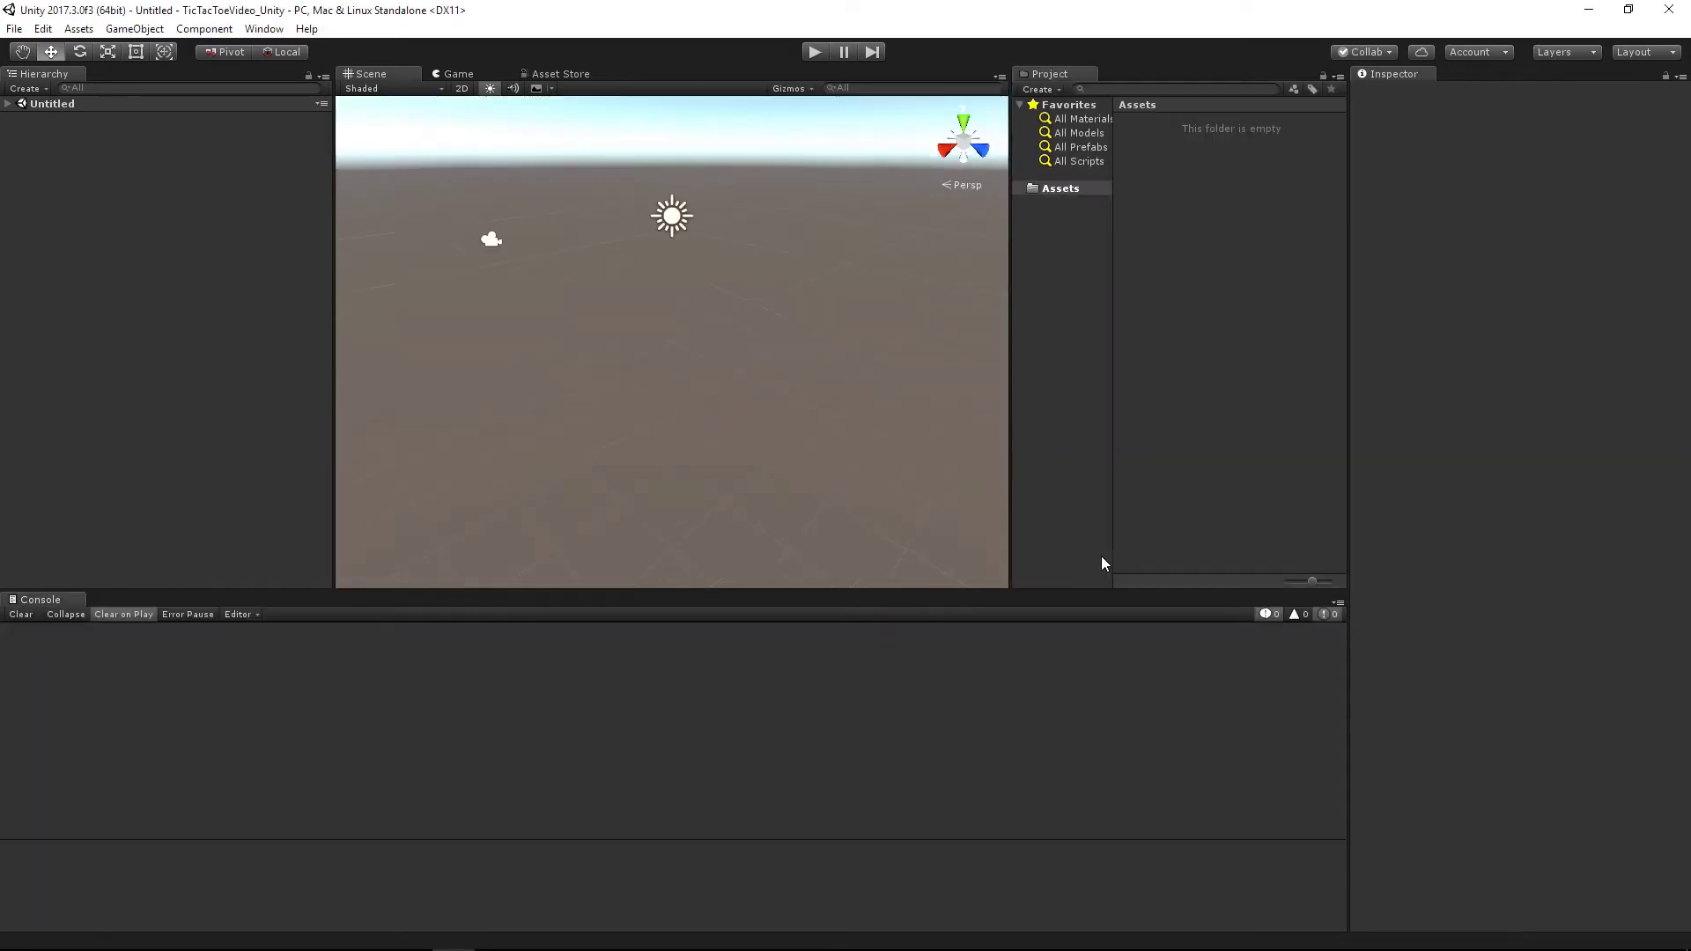
click(1338, 77)
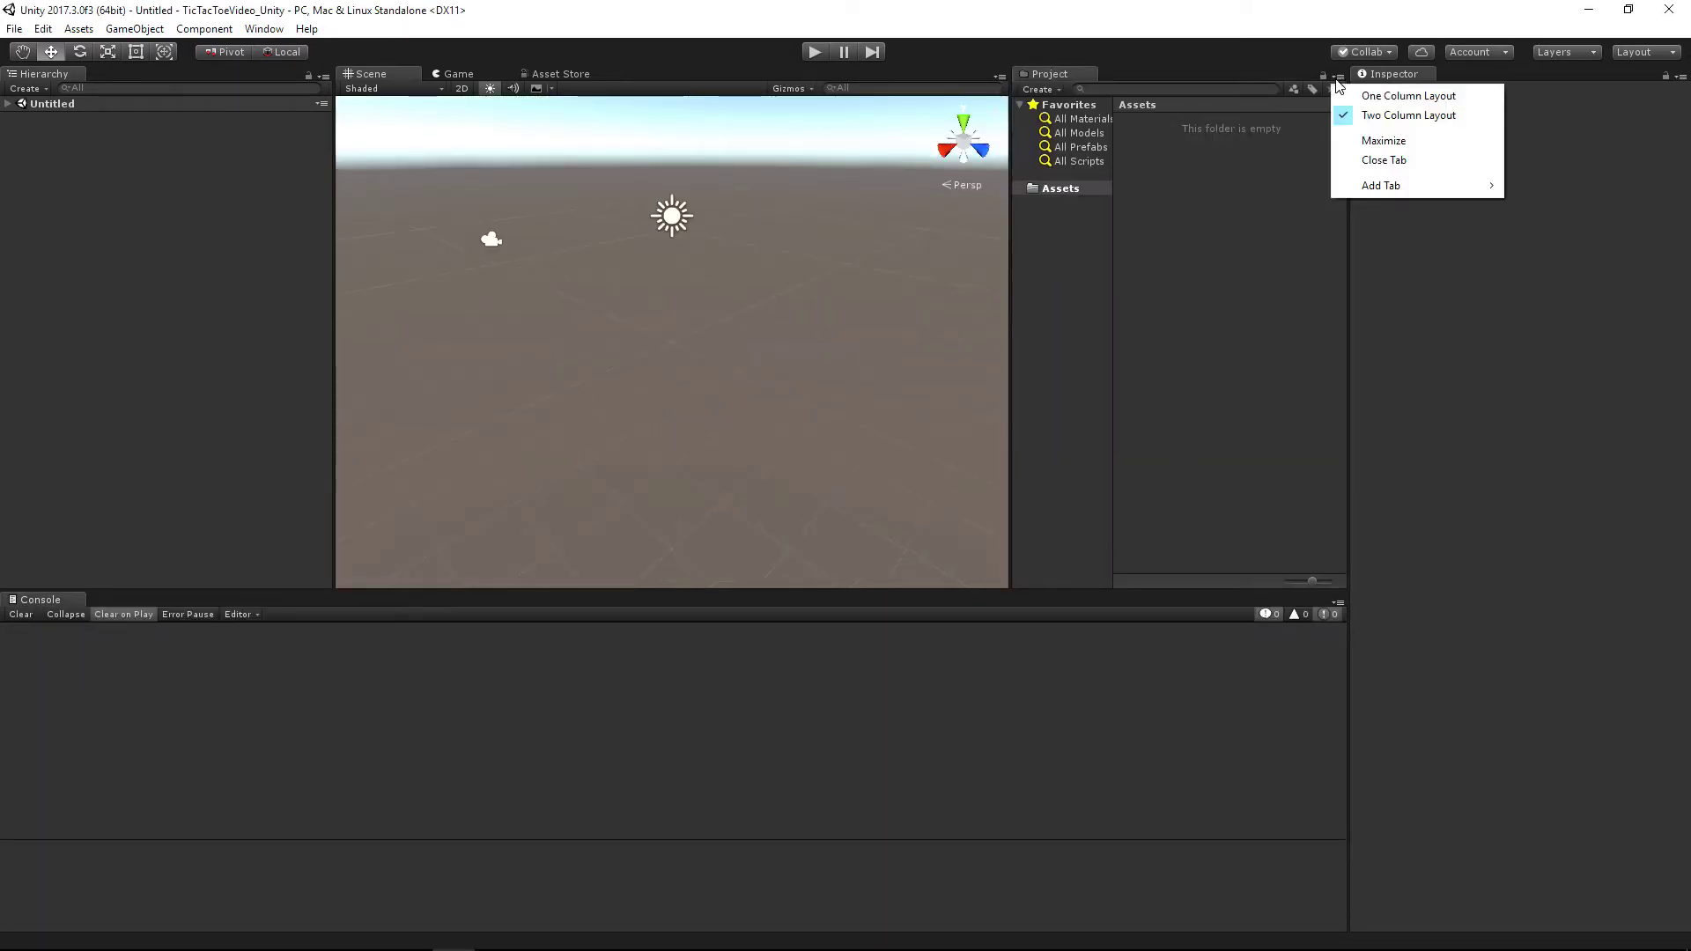
click(1363, 97)
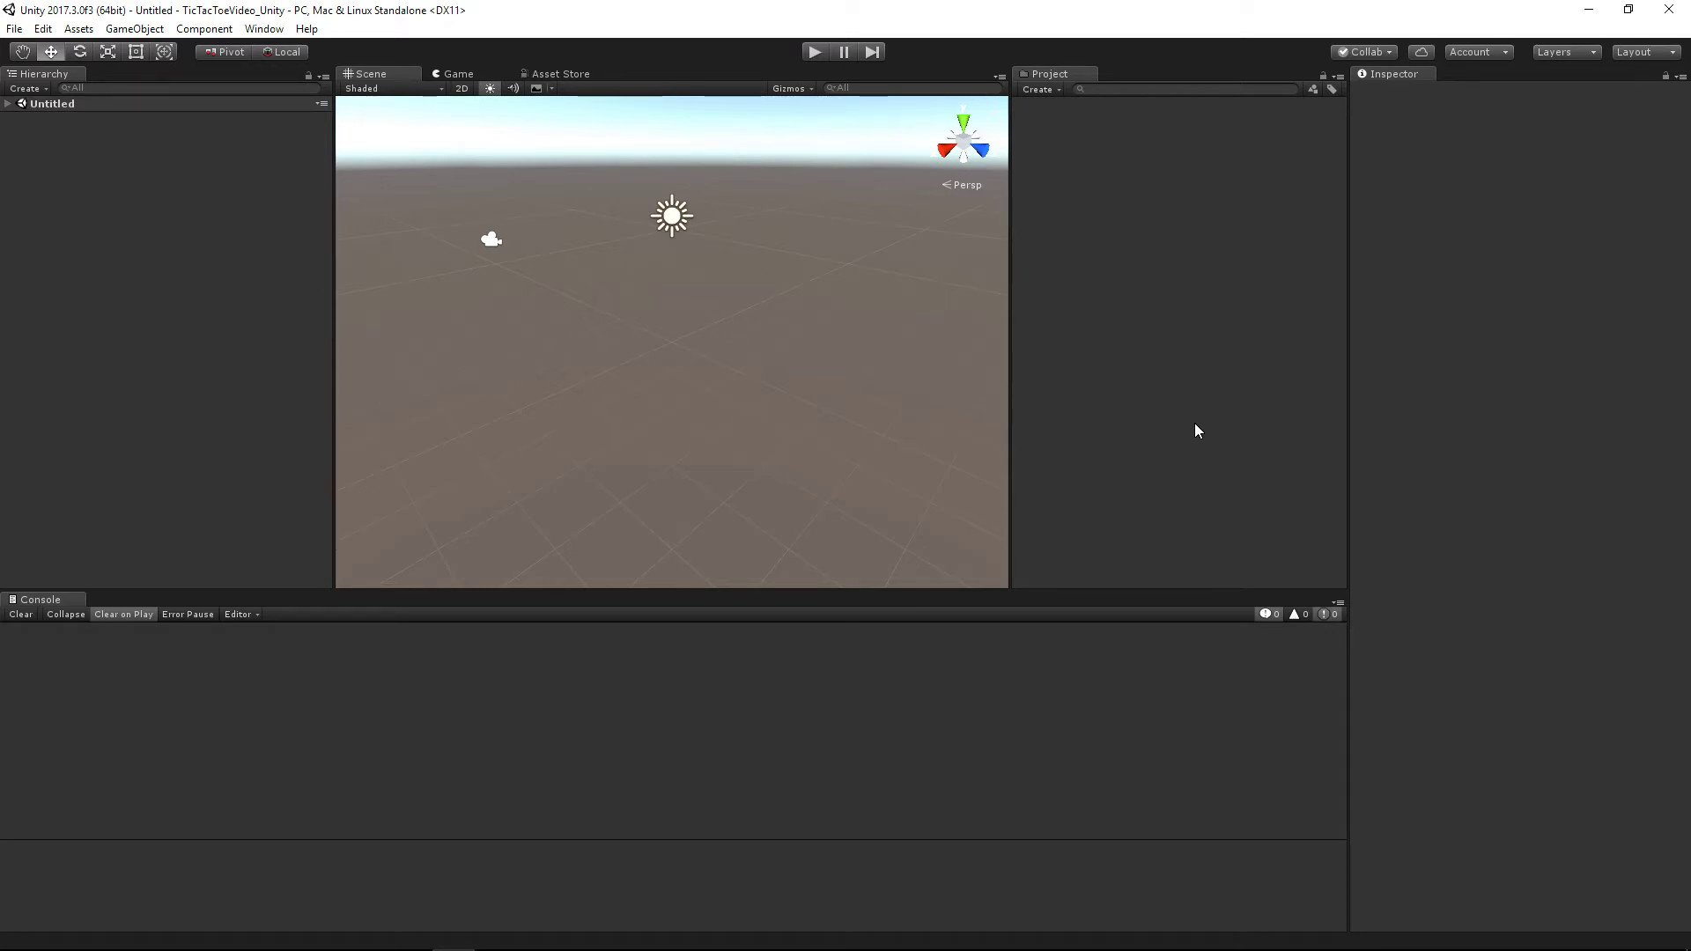
Dock the Console under the Scene view and resize the panels to enlarge the Scene.
drag(68, 606, 621, 549)
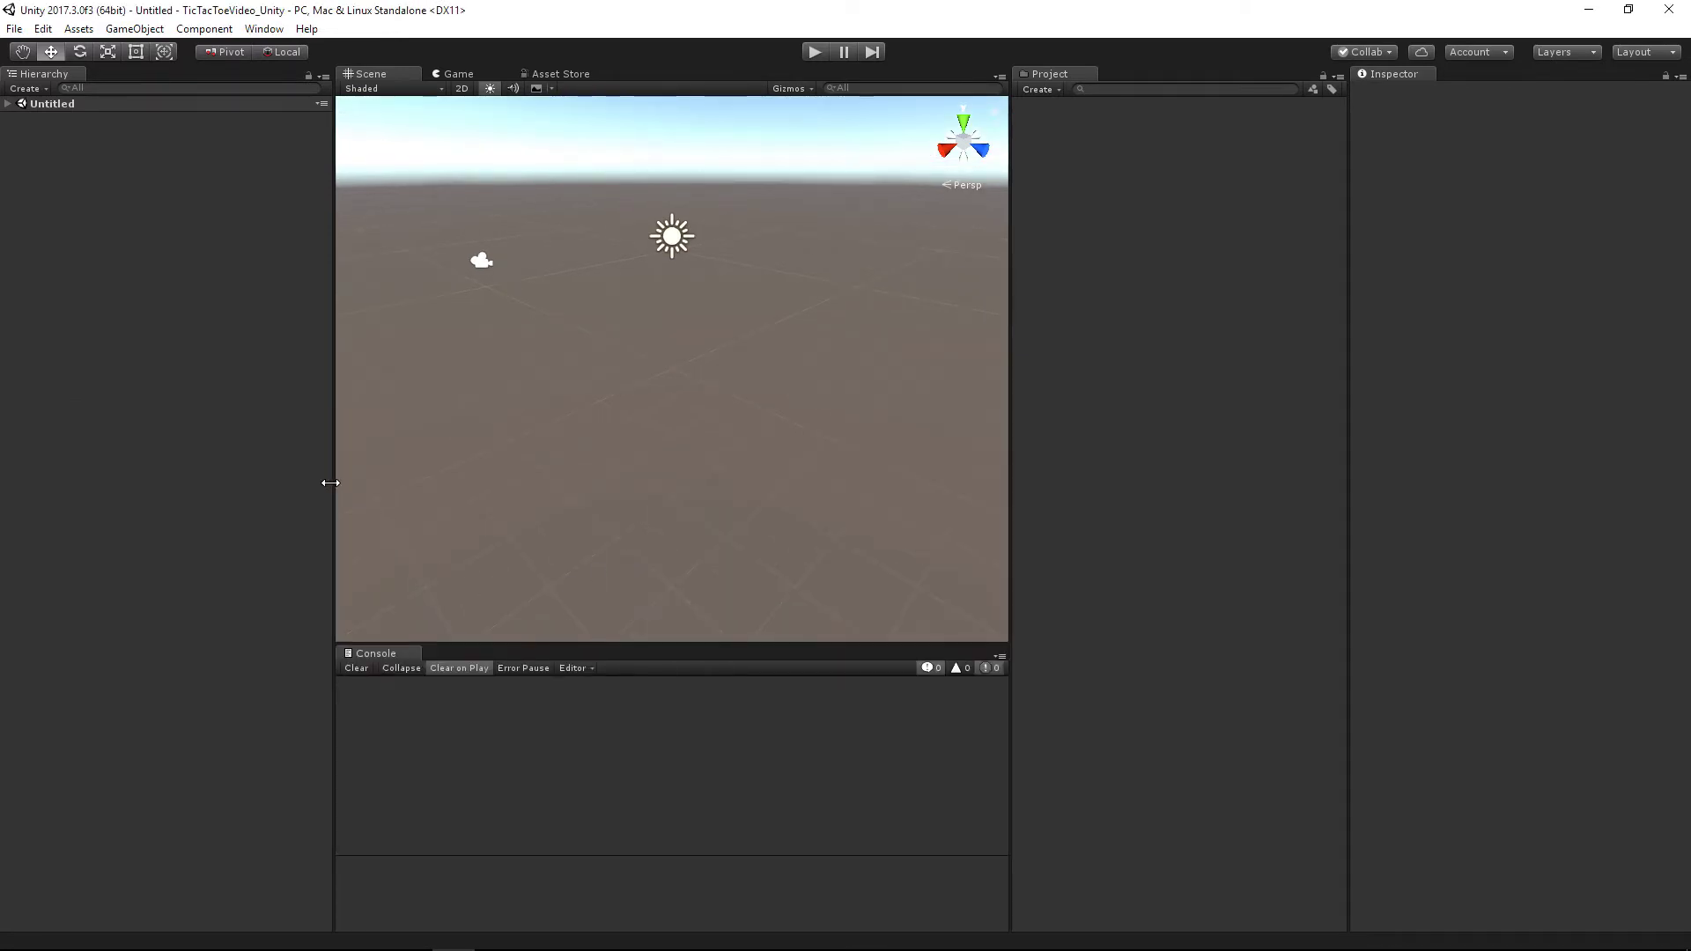
drag(331, 489, 197, 492)
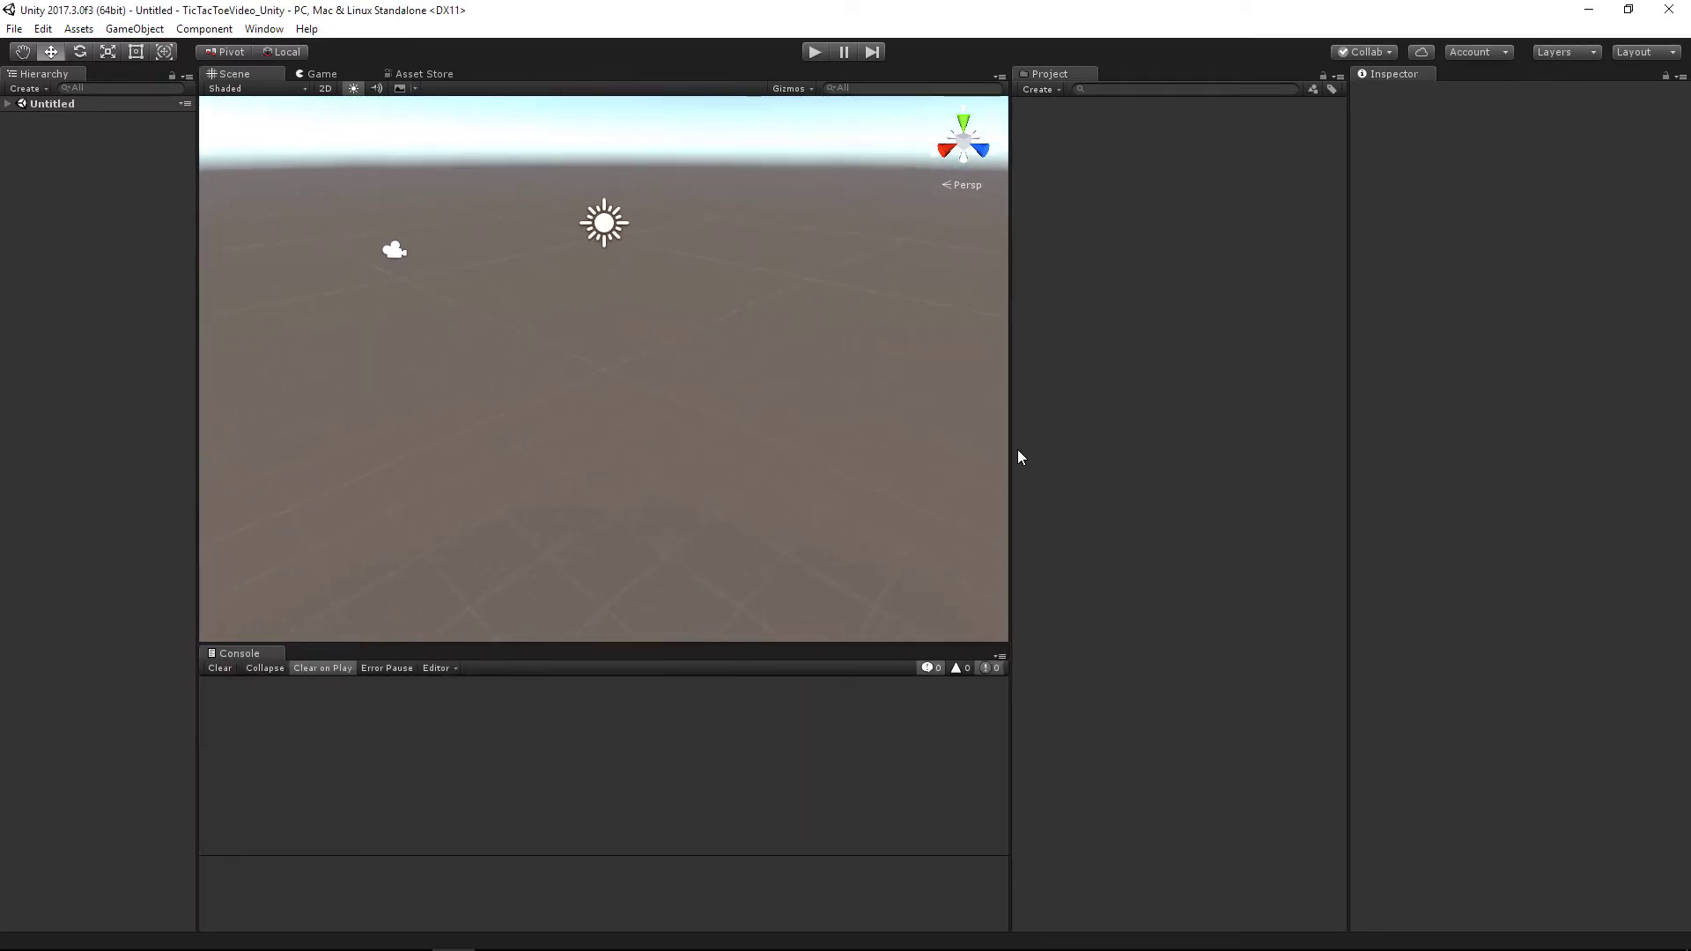
drag(1010, 446, 1154, 458)
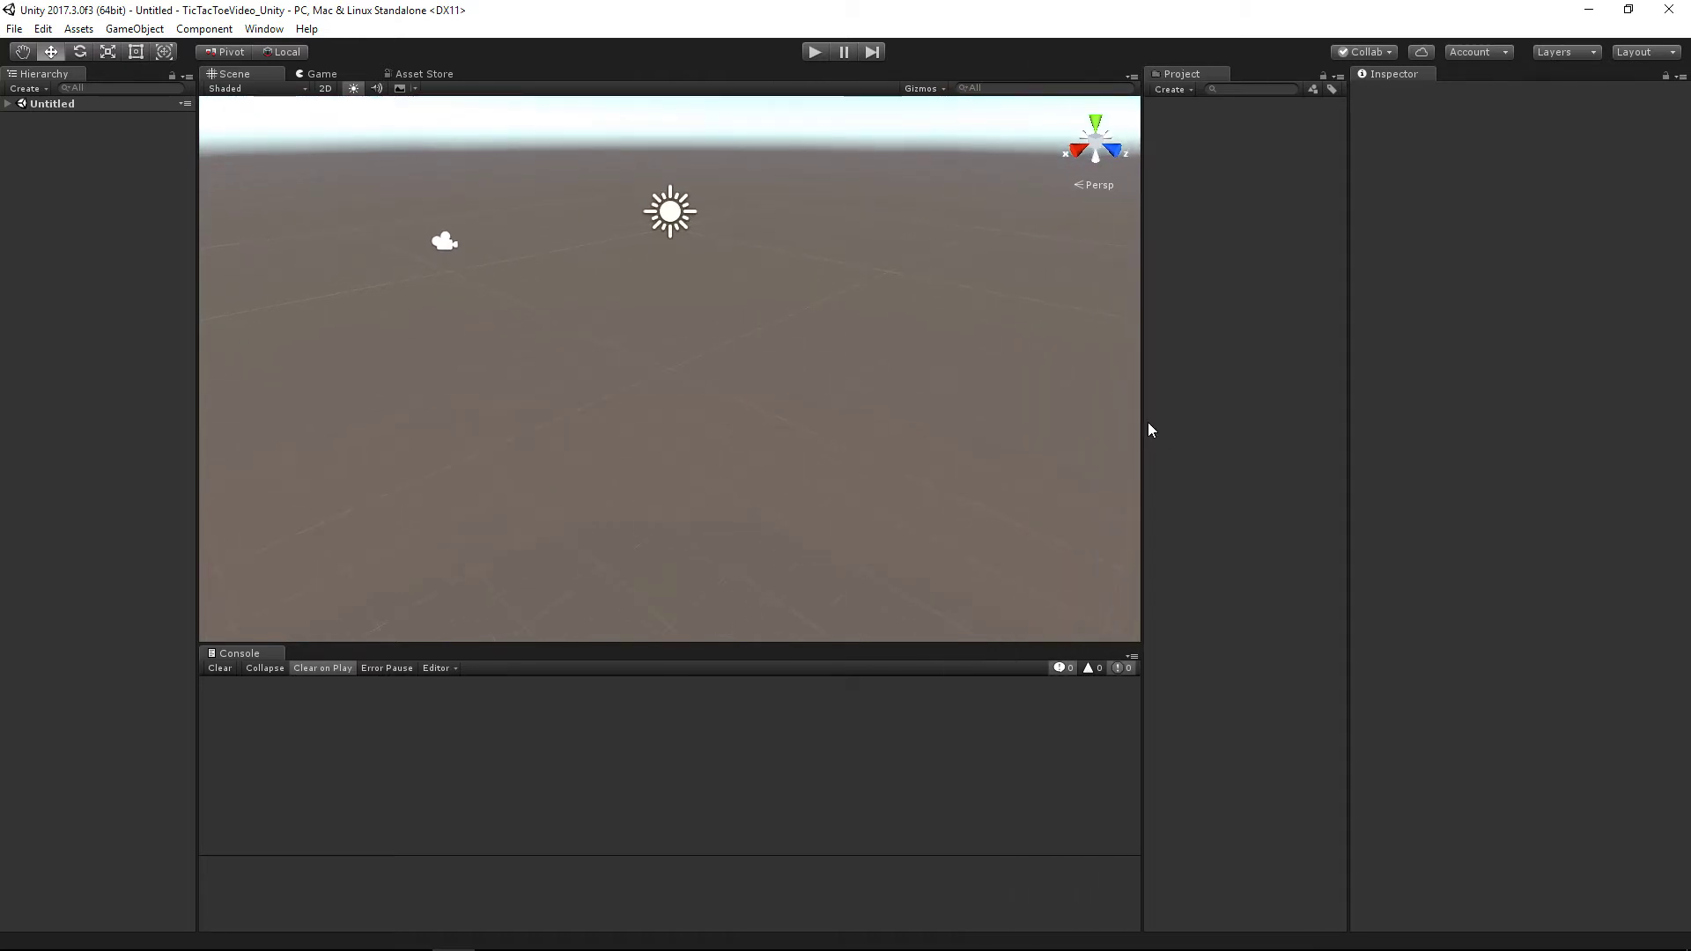
Save the untitled scene as 'Main' and expand it in the Hierarchy.
key(ctrl+s)
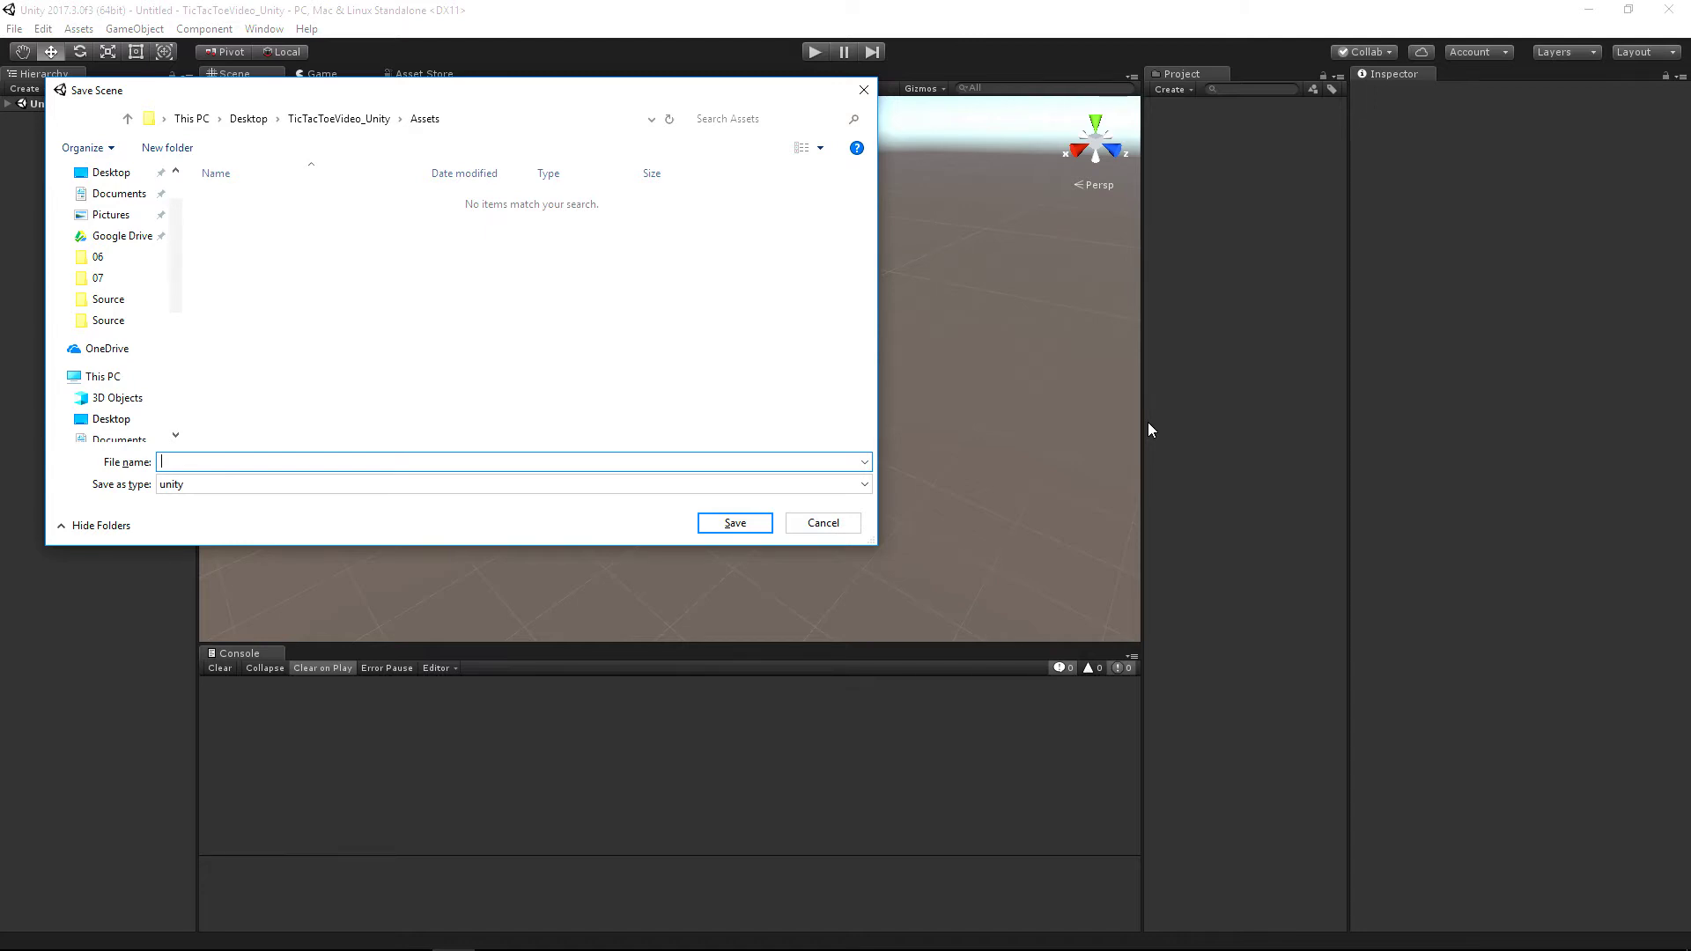
text(Main)
key(Return)
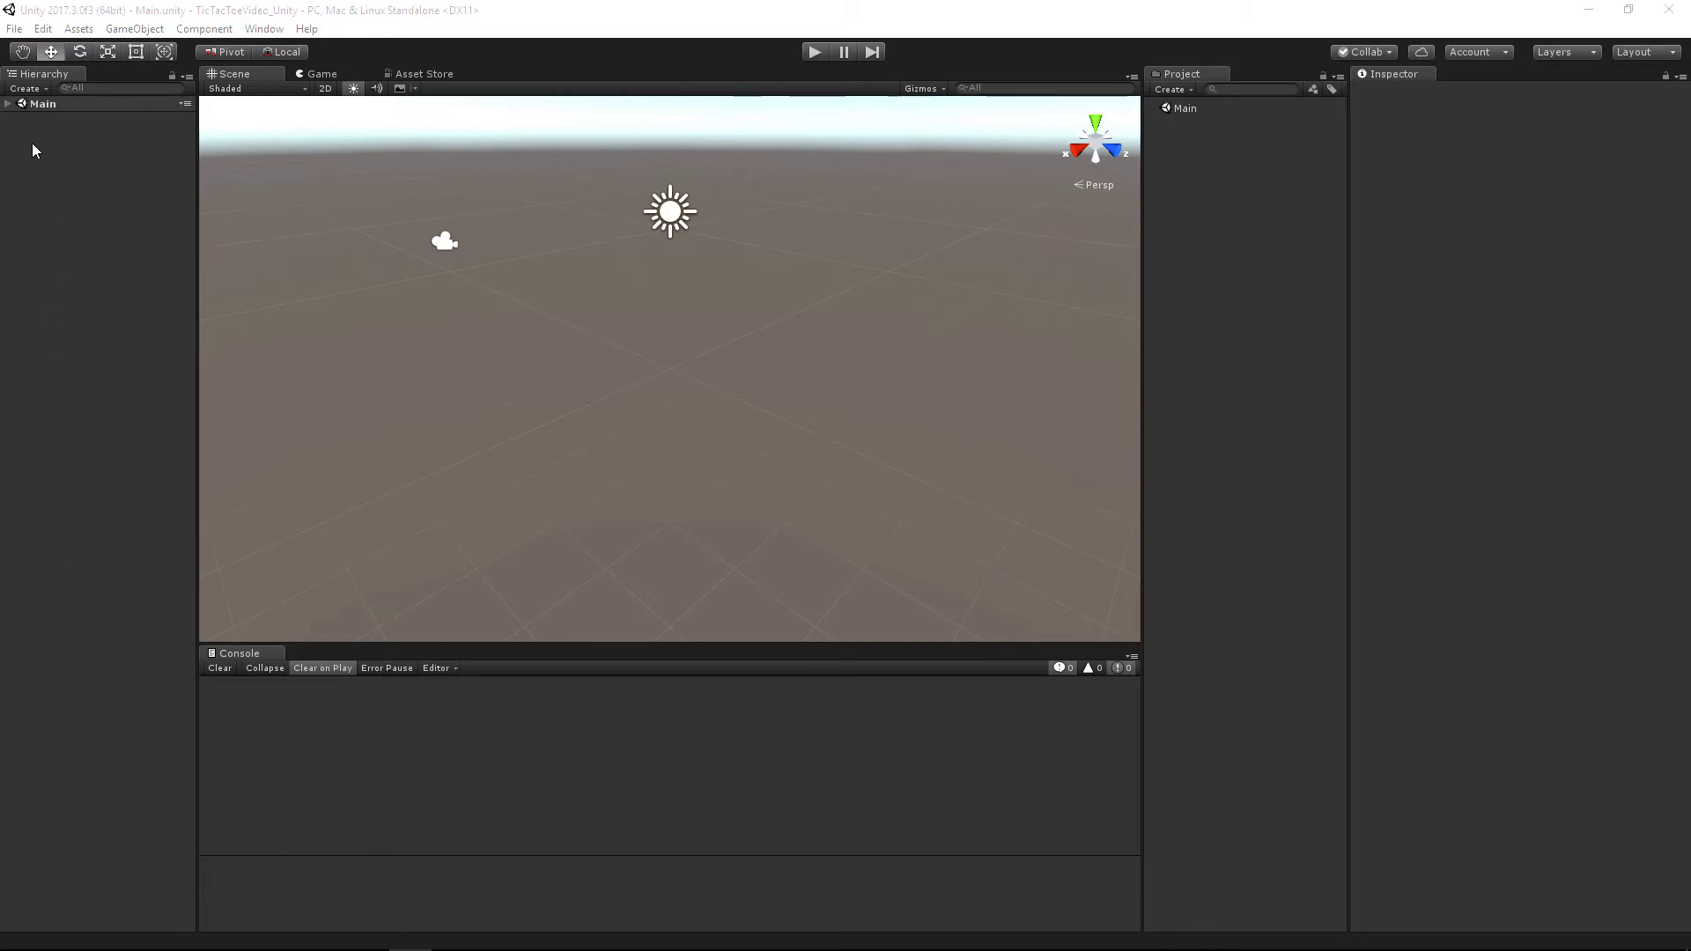
click(8, 104)
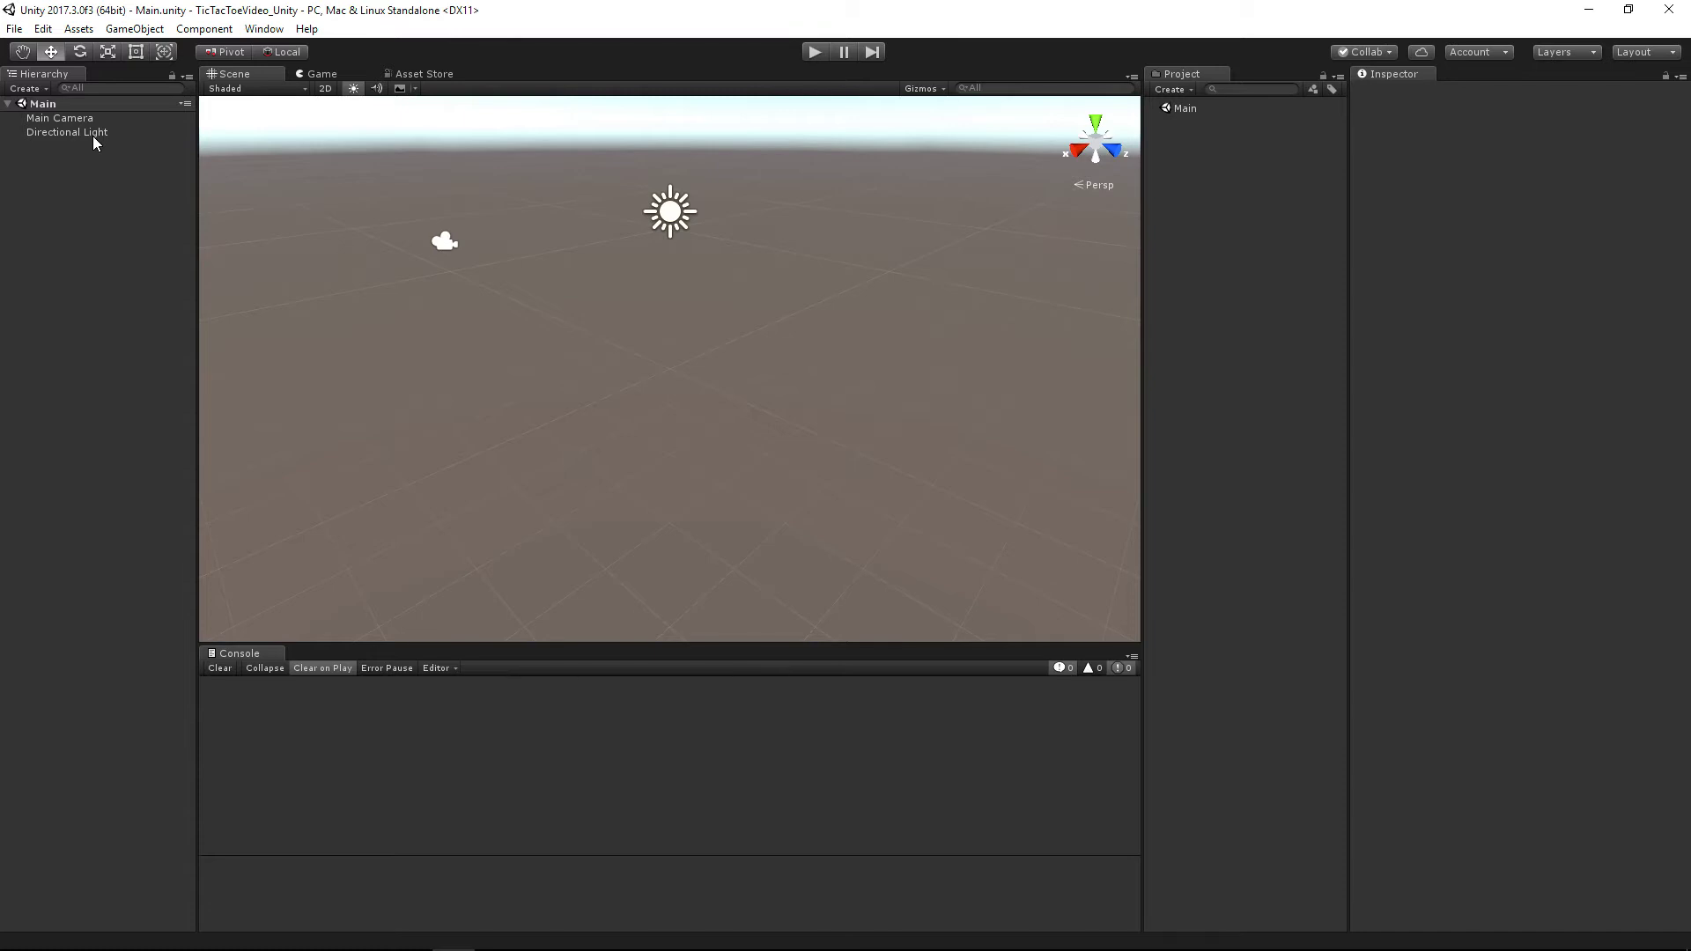
Dock the Lighting settings beside the Inspector and set Skybox Material to None.
click(267, 30)
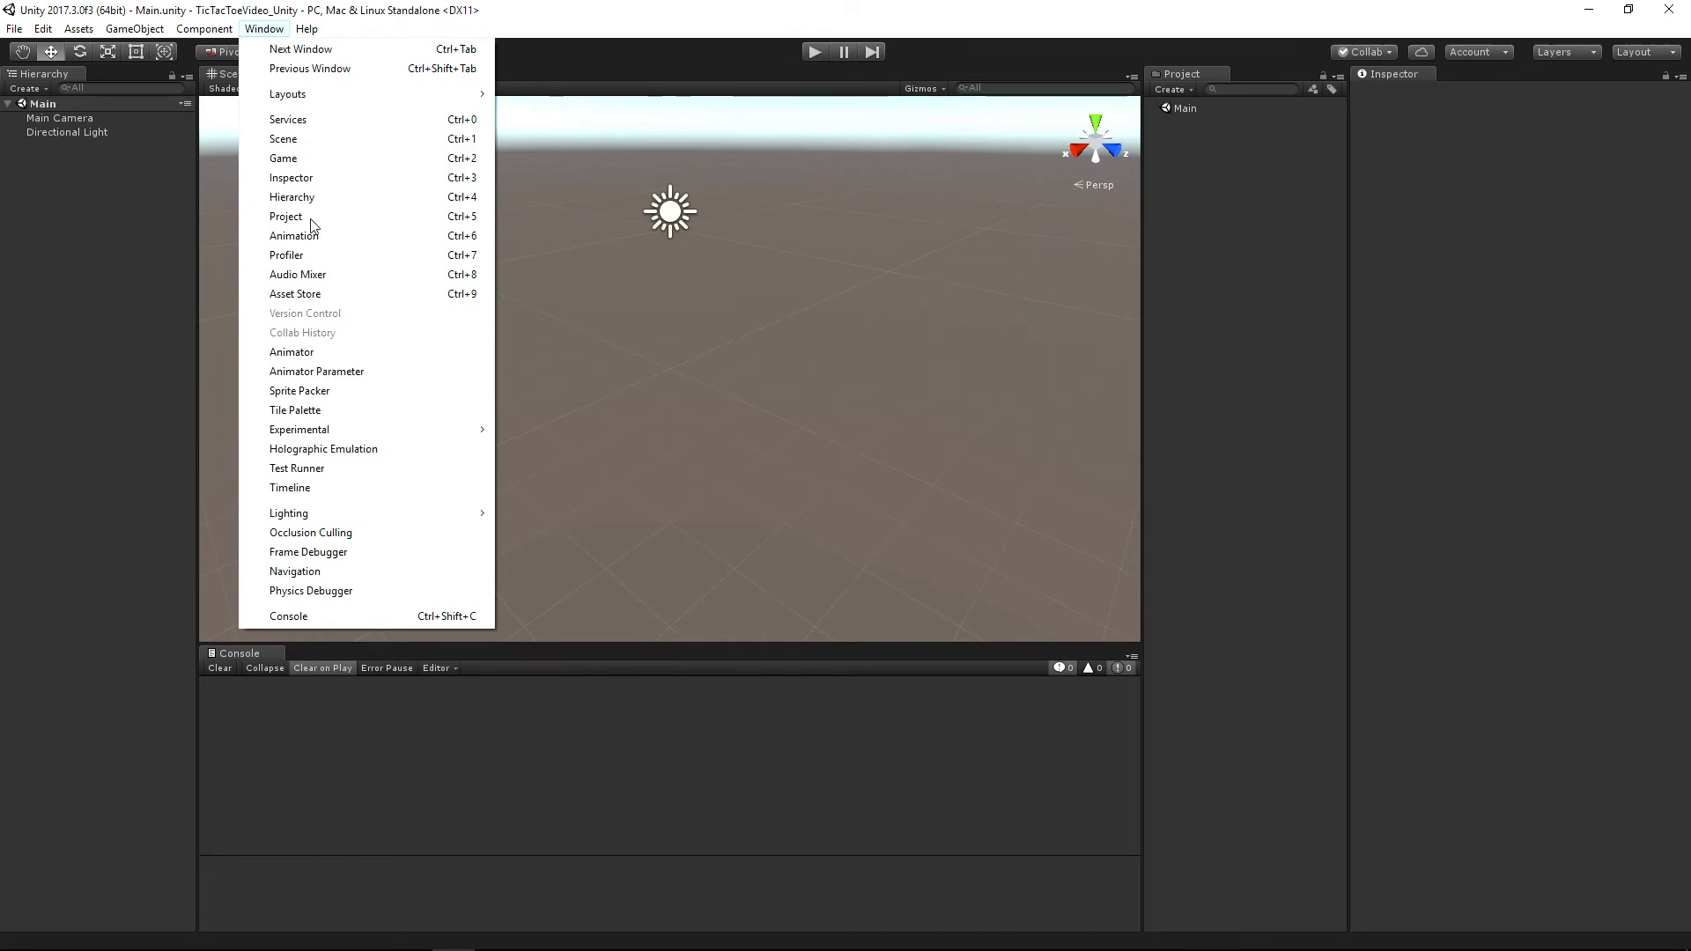
mouse_move(350, 513)
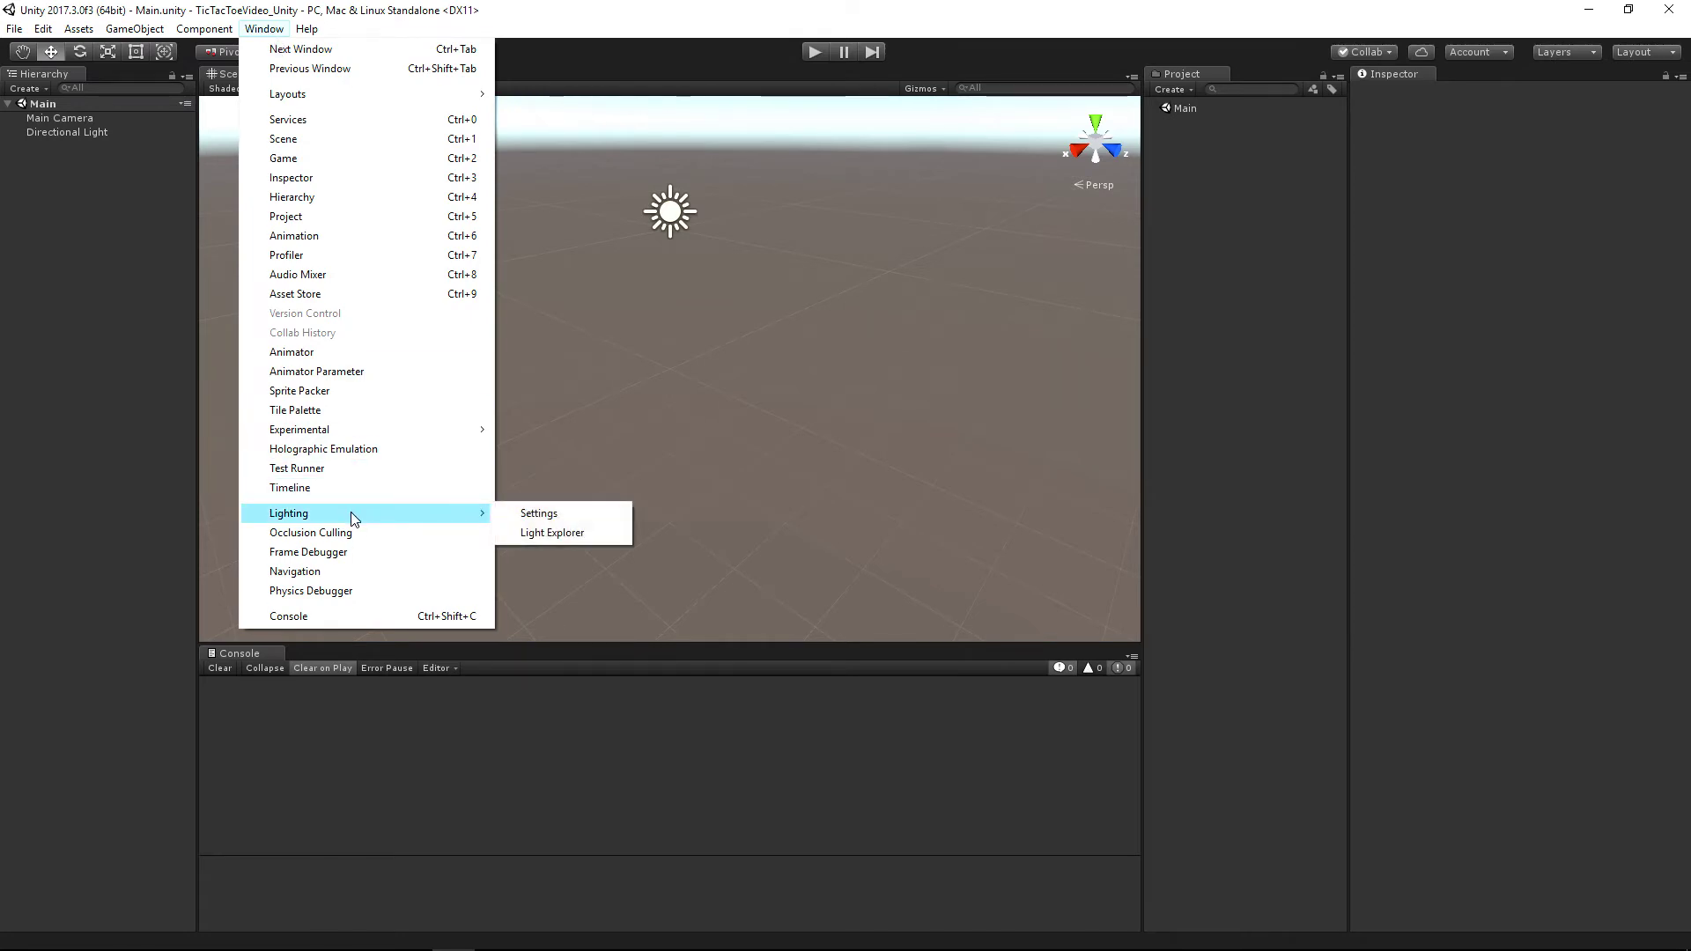
click(563, 515)
drag(39, 19, 1482, 104)
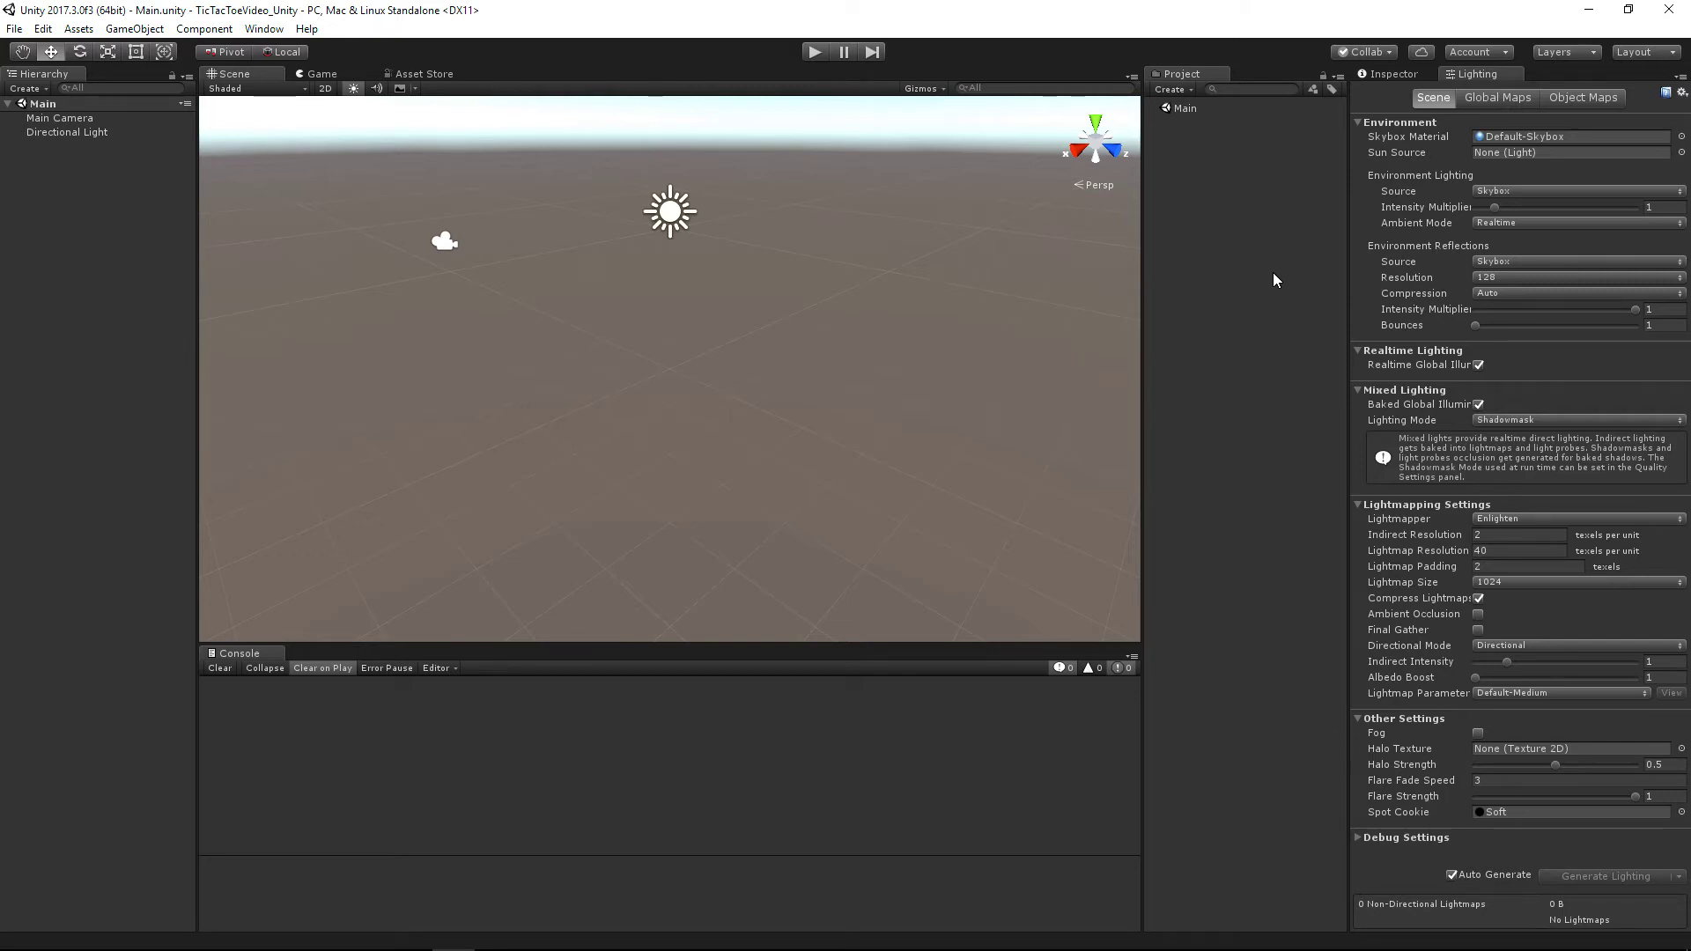
click(1529, 137)
key(Delete)
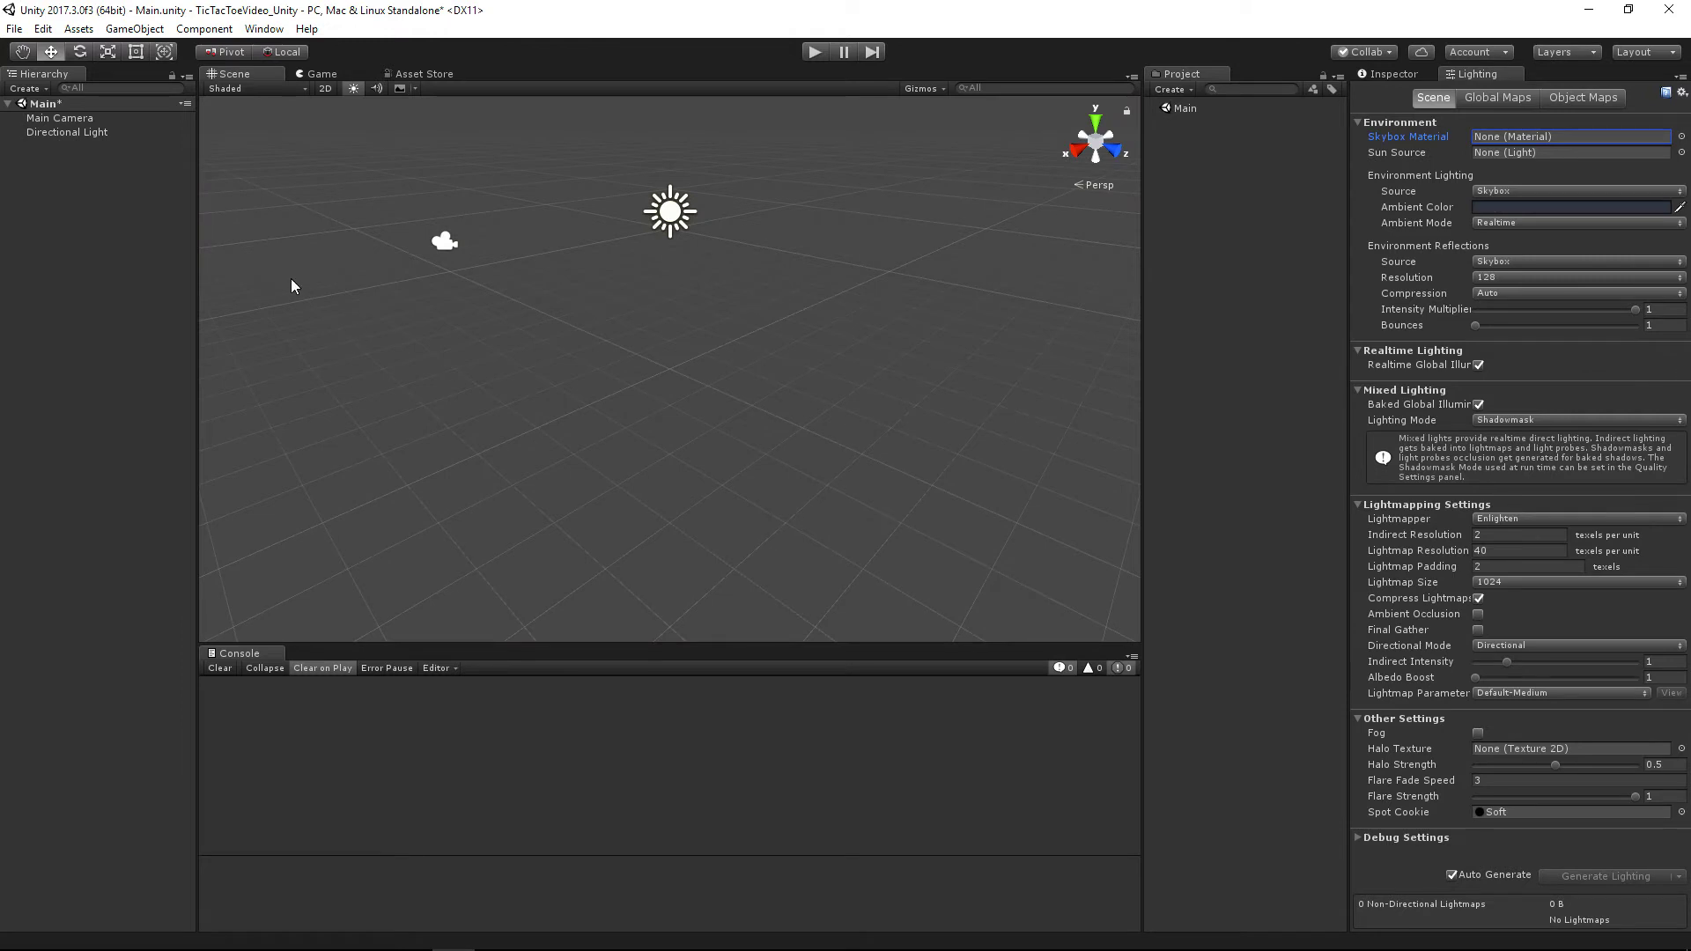
Set the Main Camera background colour to pure white.
click(104, 118)
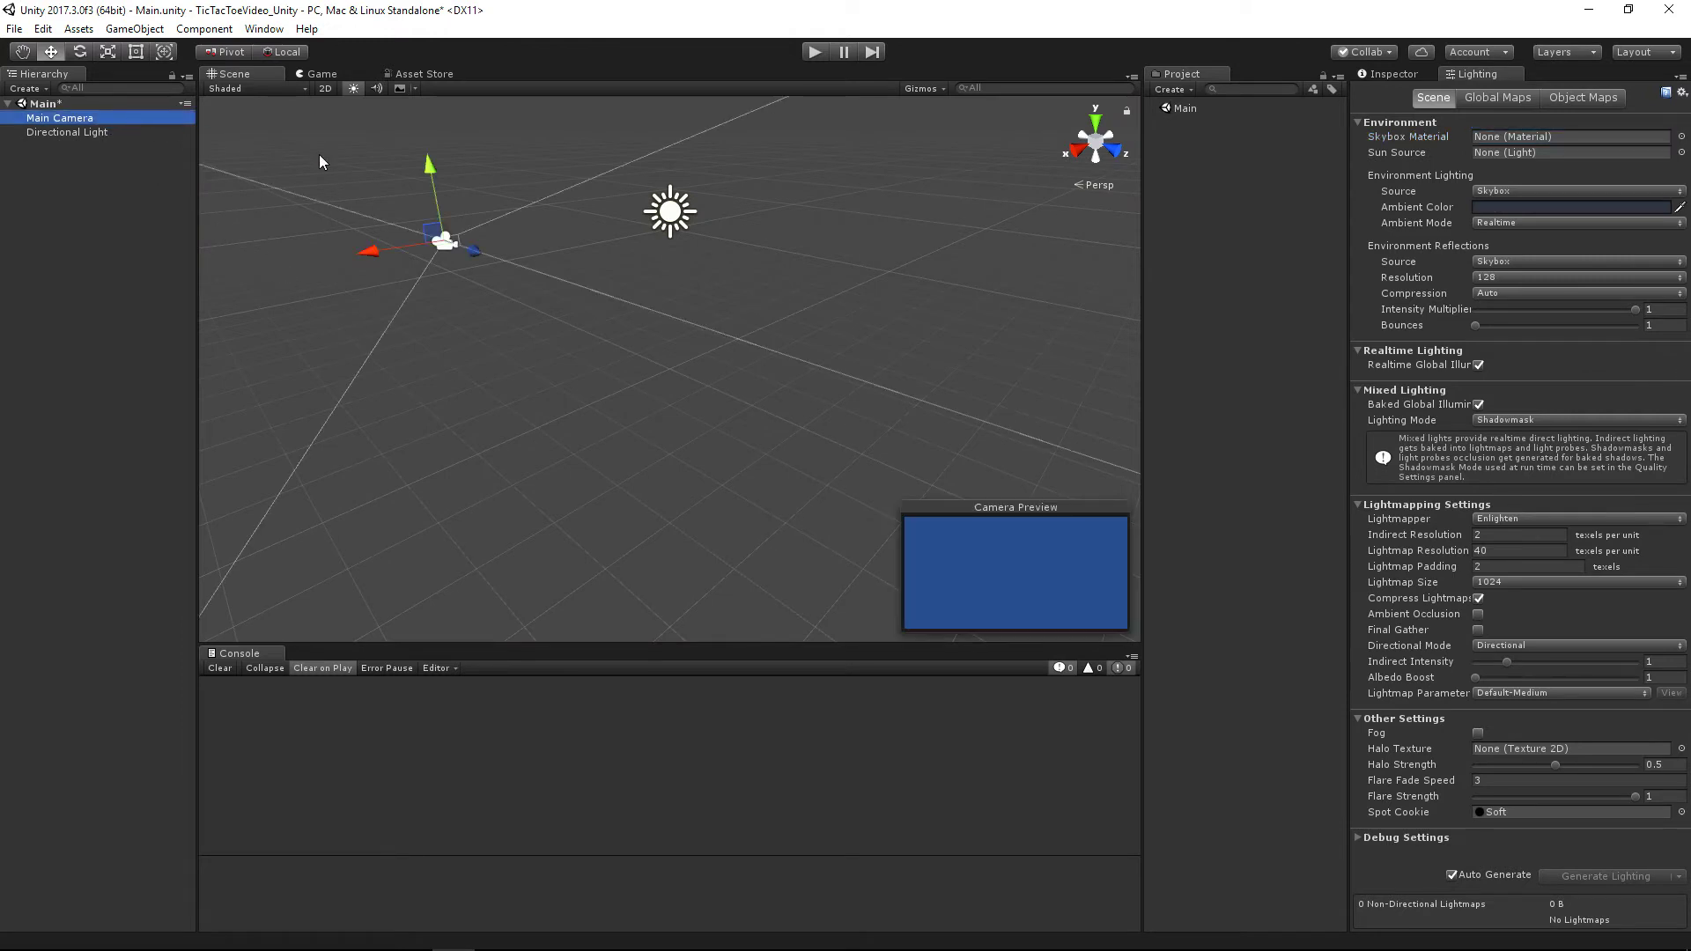
click(1394, 74)
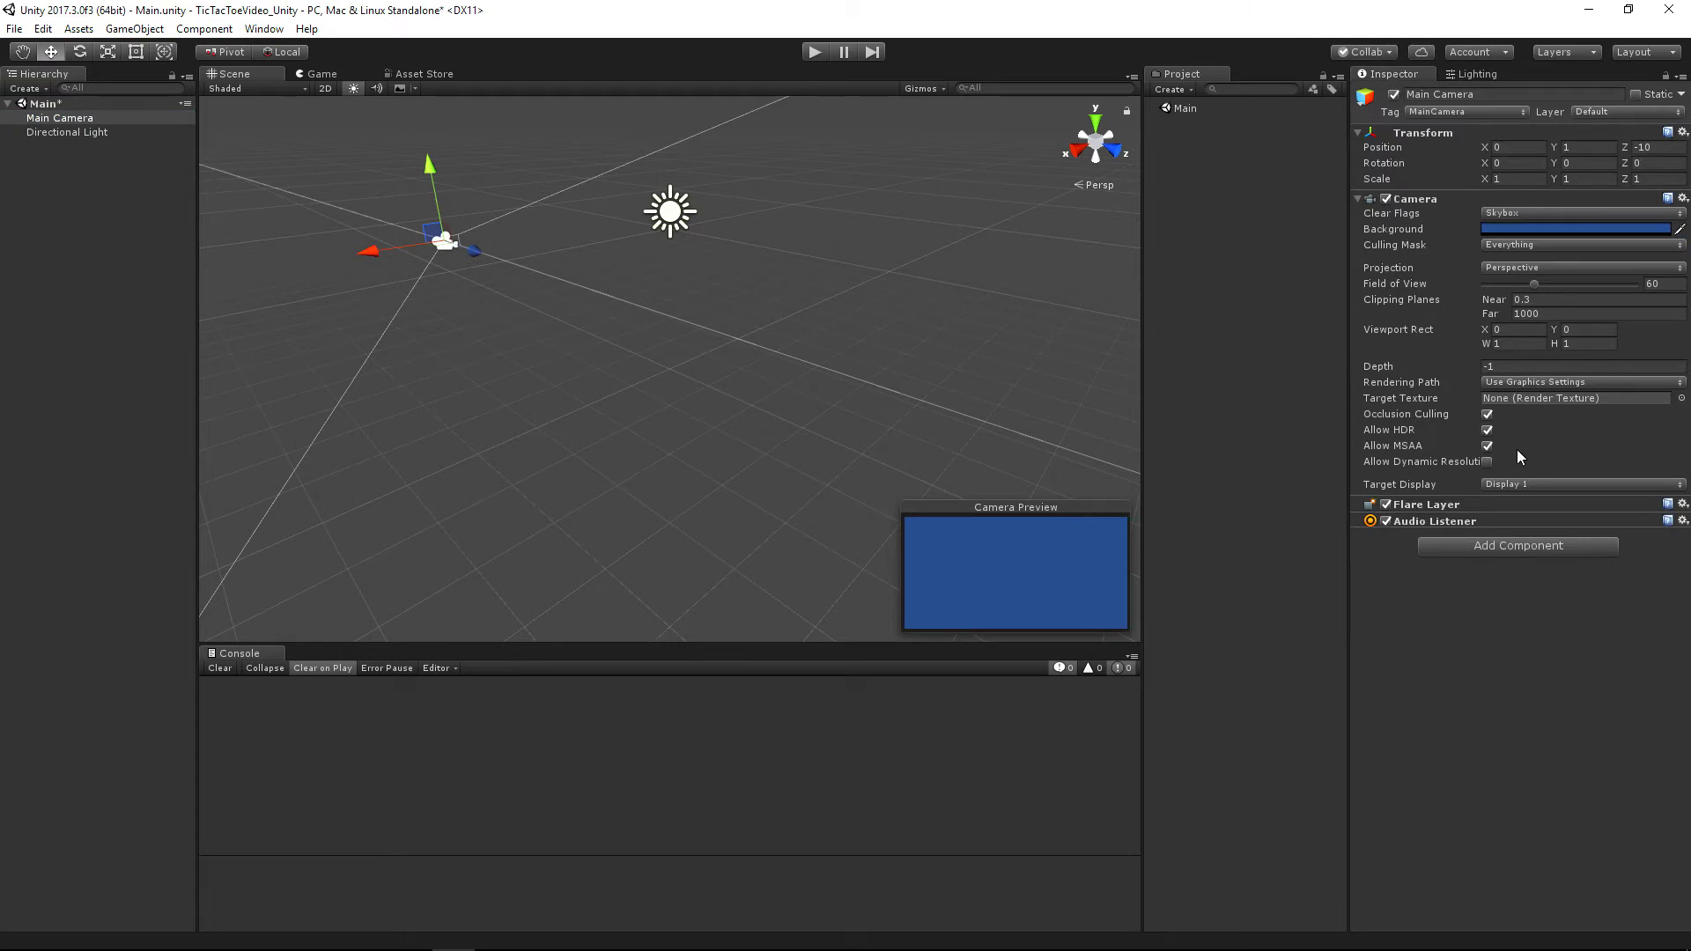
click(1513, 227)
drag(1291, 384, 1124, 242)
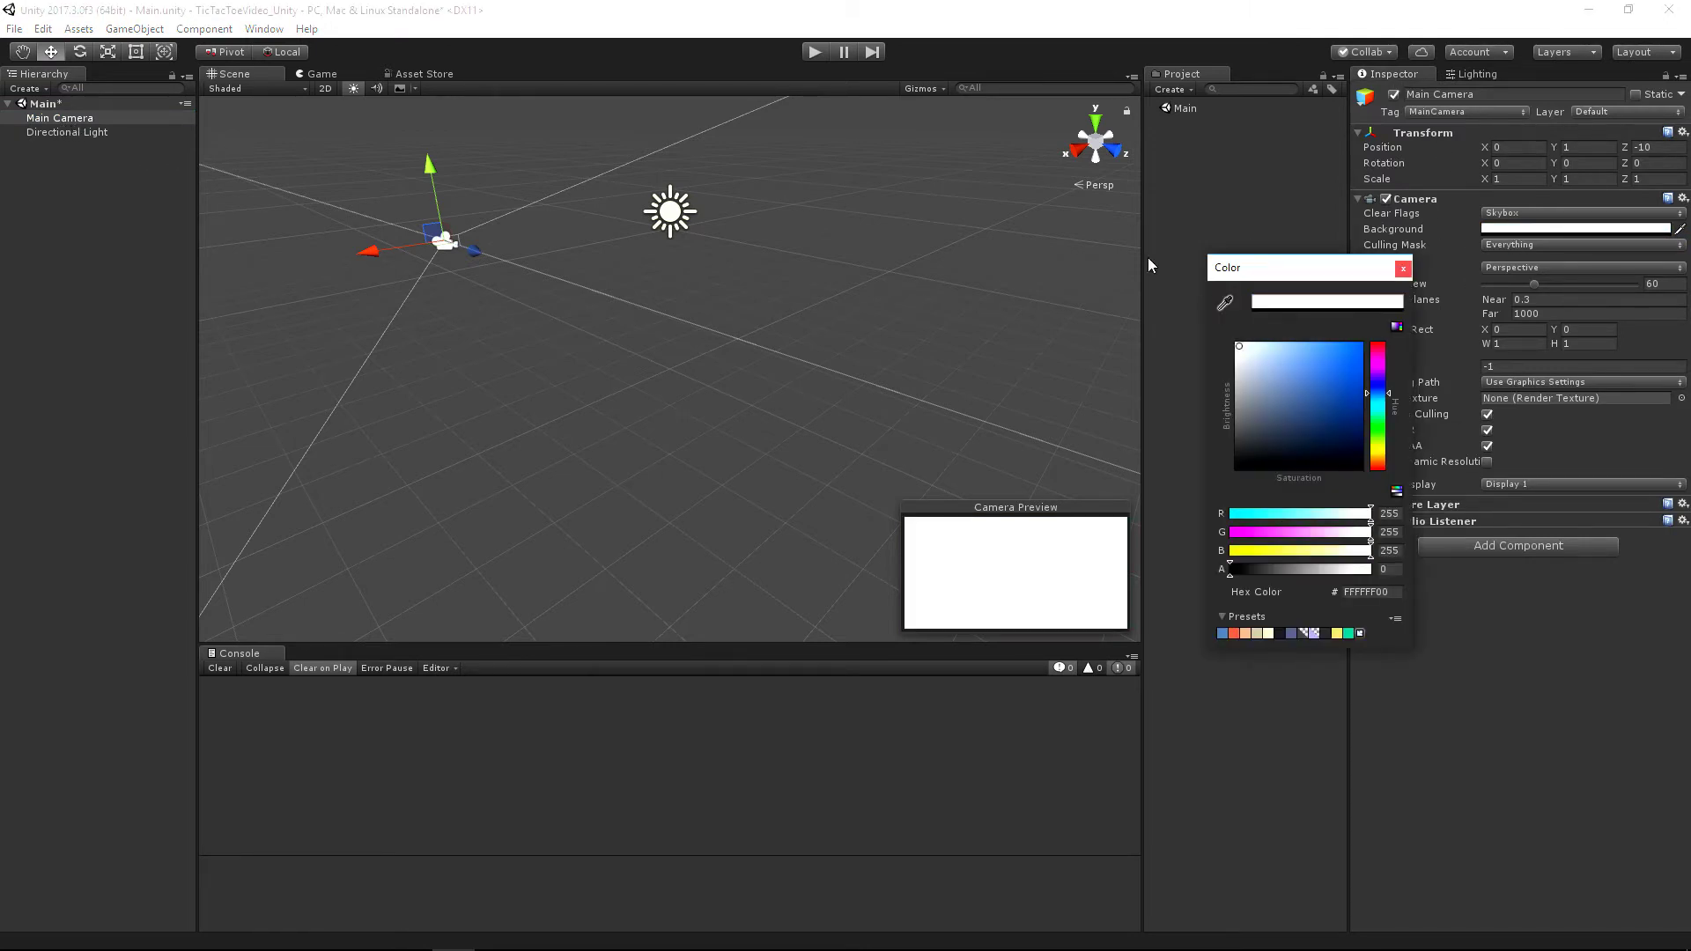
click(1403, 269)
Delete the Directional Light and save the Main scene.
click(67, 132)
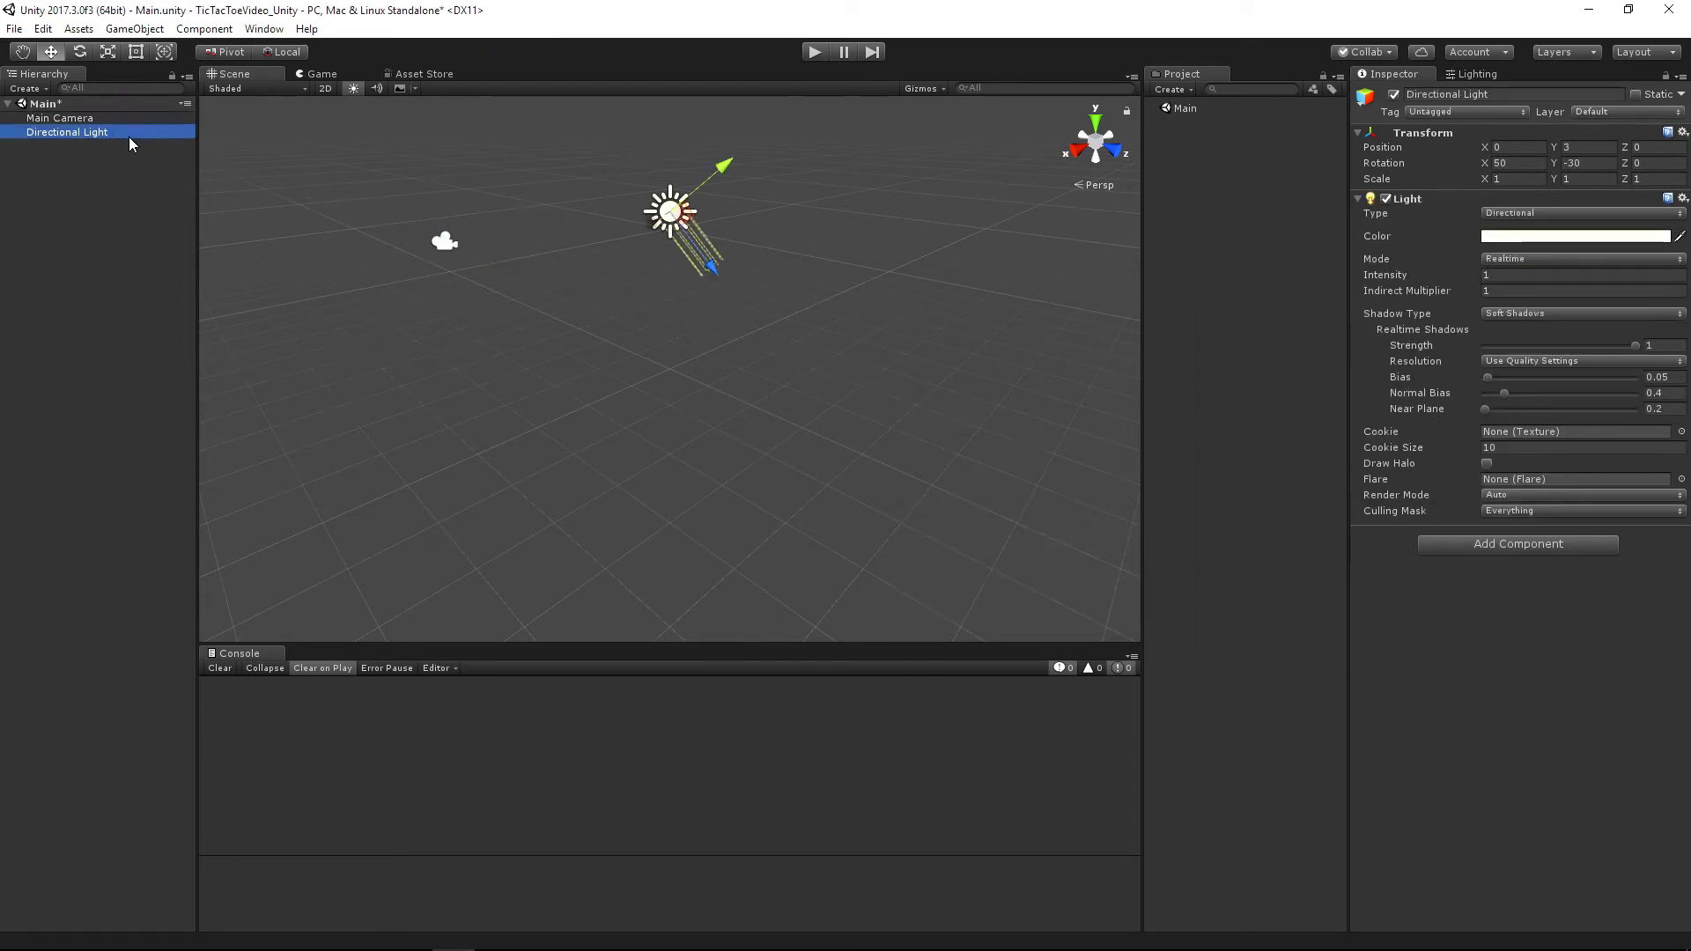
key(Delete)
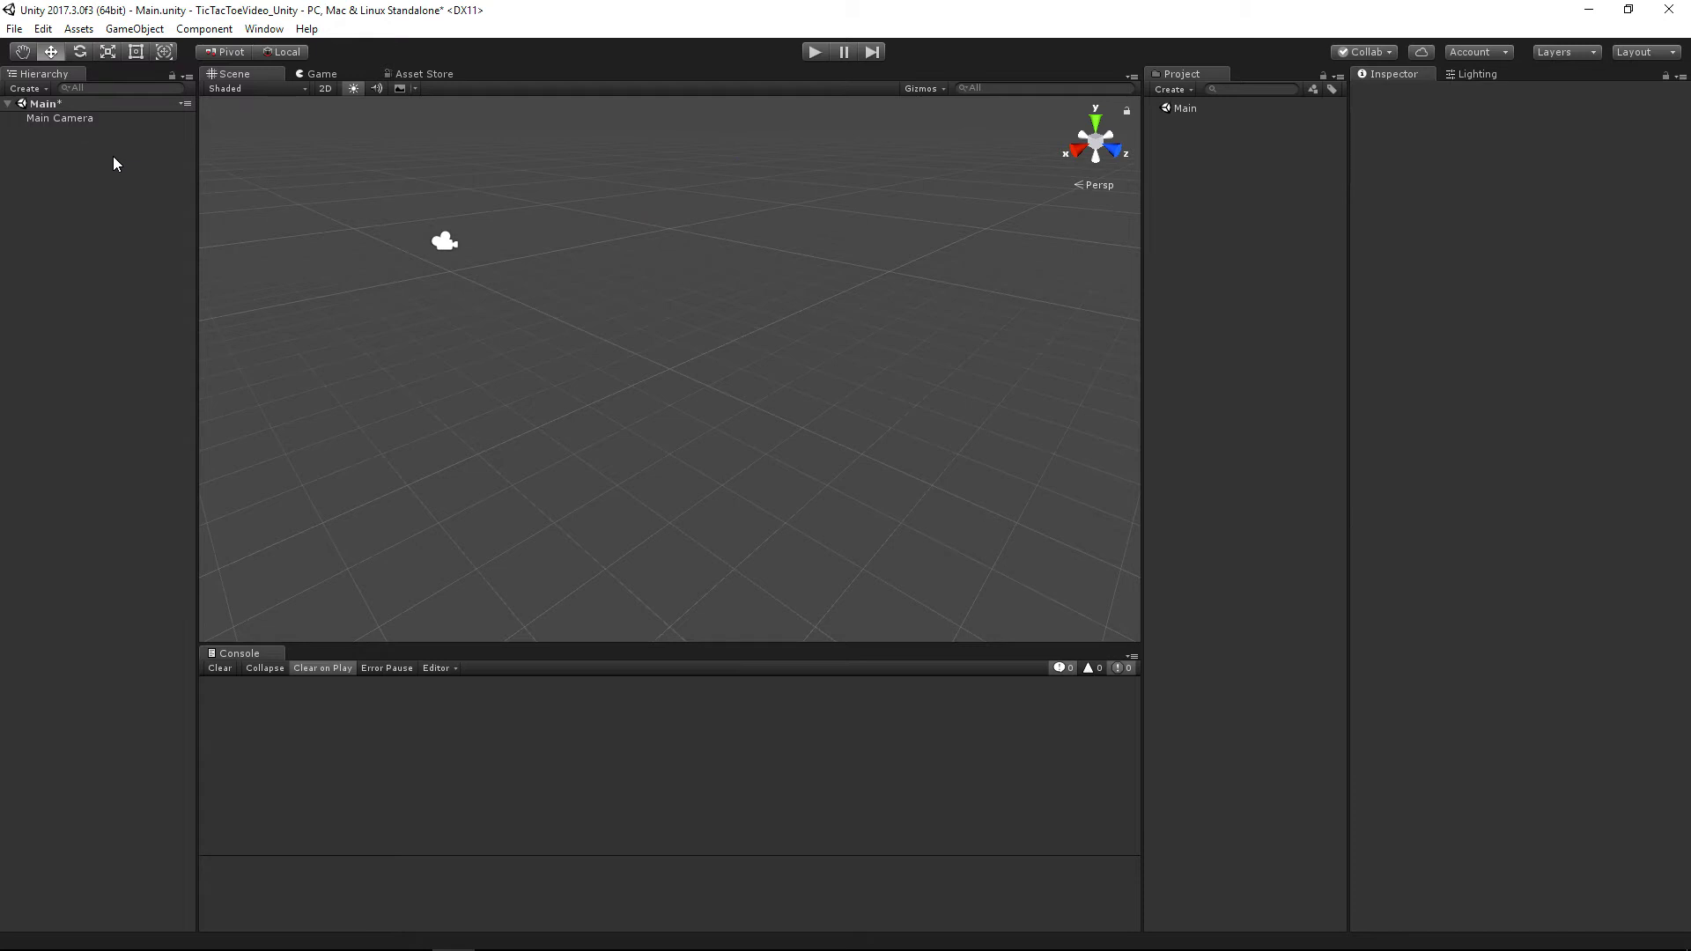
key(ctrl+s)
Create a folder named 'Other' in the project assets.
right_click(1203, 177)
mouse_move(1233, 188)
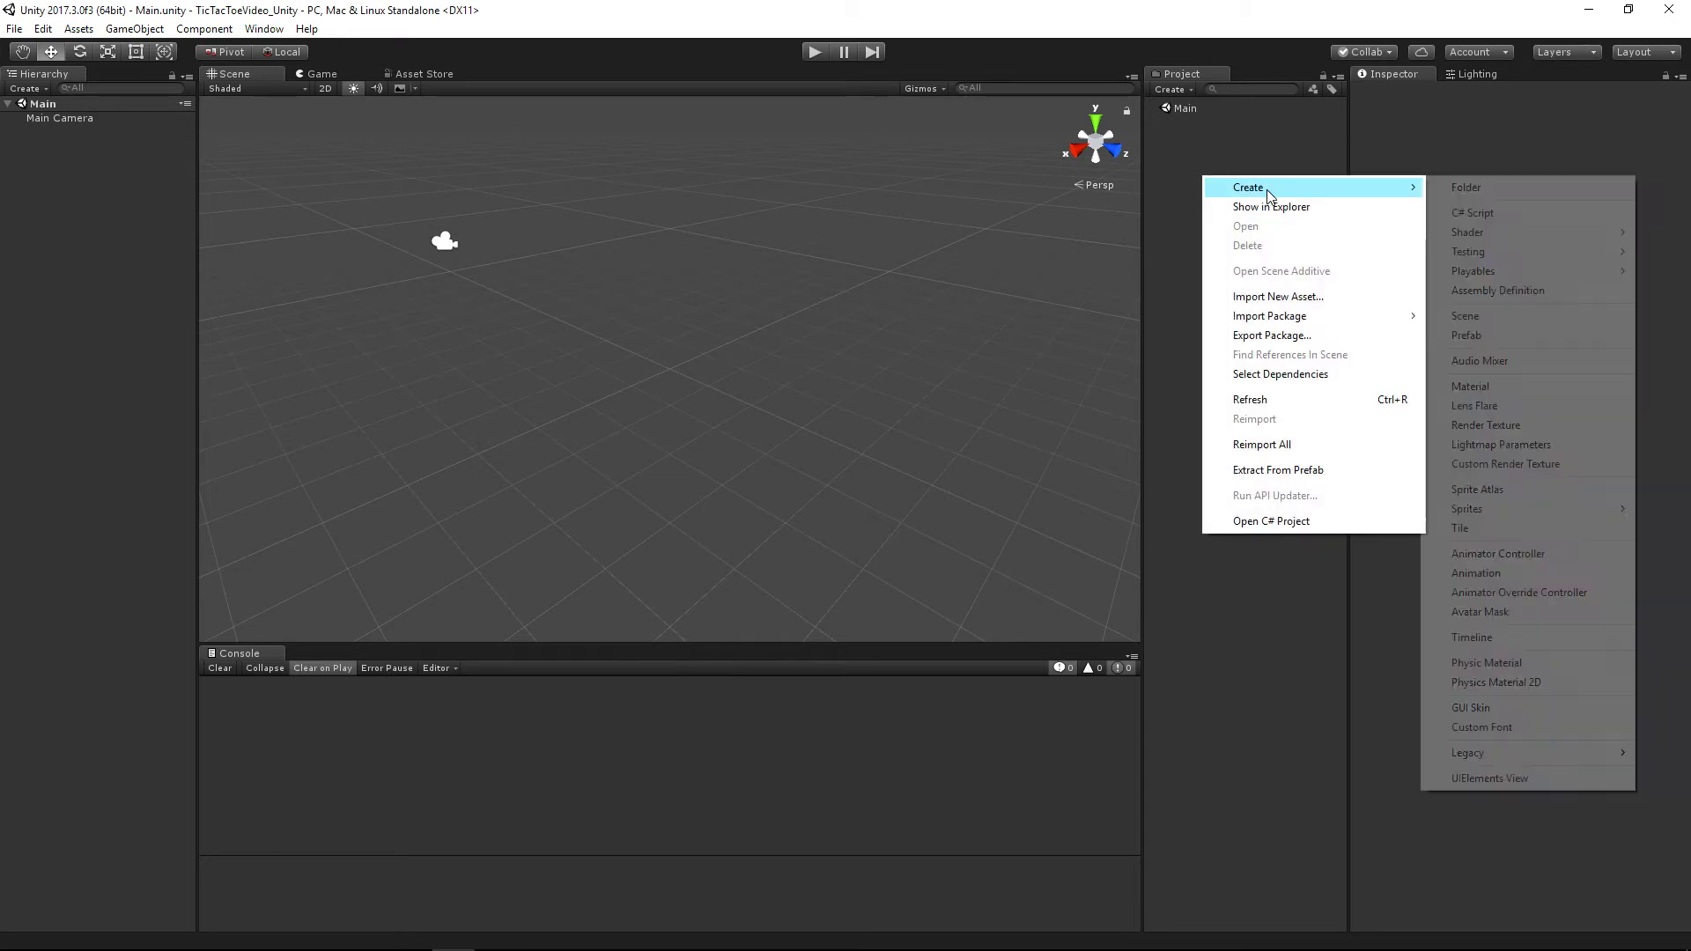
click(1455, 189)
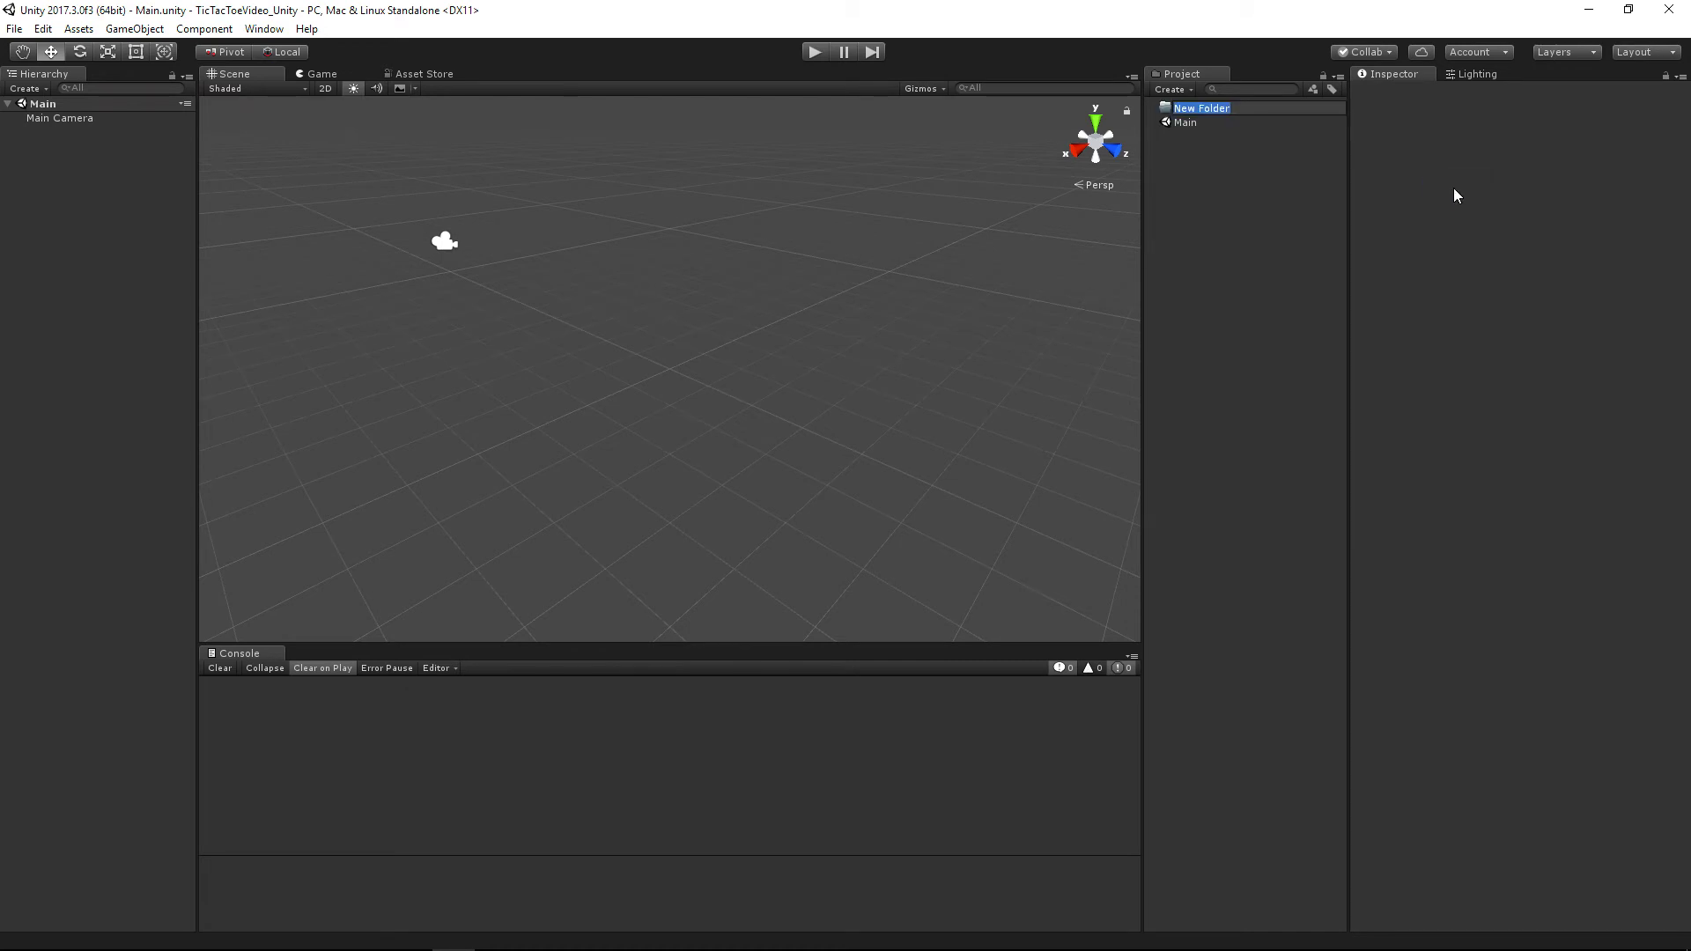
text(Other)
key(Return)
Create two more folders named 'Prefabs' and 'Scripts'.
right_click(1200, 187)
mouse_move(1233, 195)
click(1481, 203)
text(Prefabs)
key(Return)
click(1528, 220)
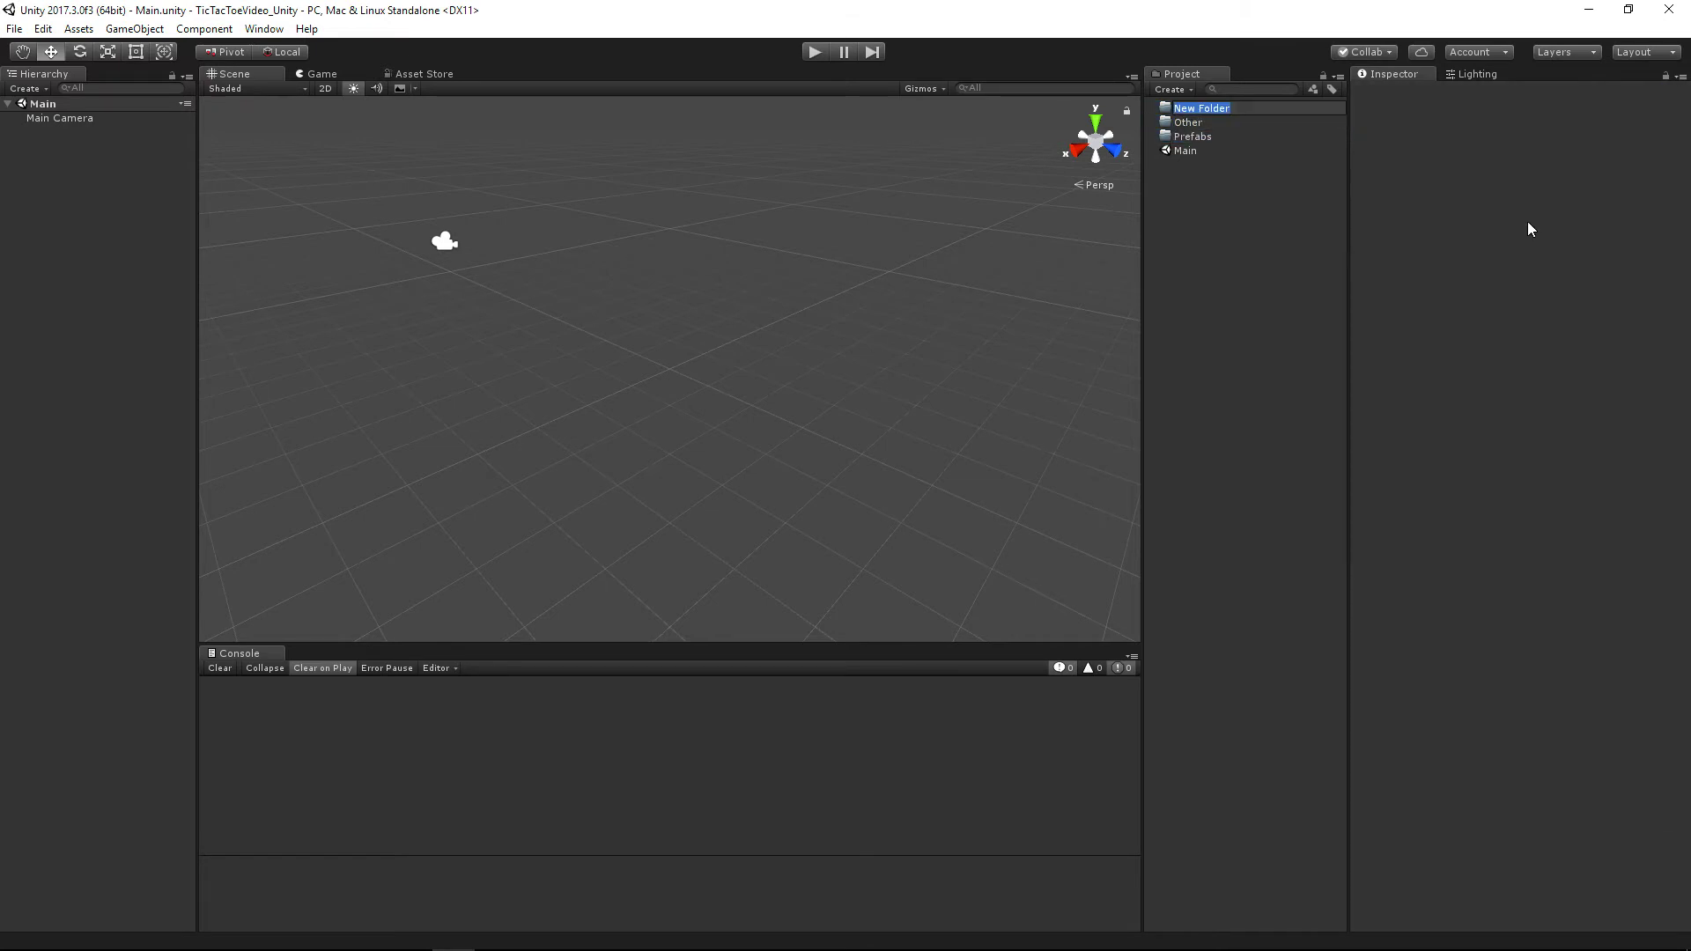
text(Scripts)
key(Return)
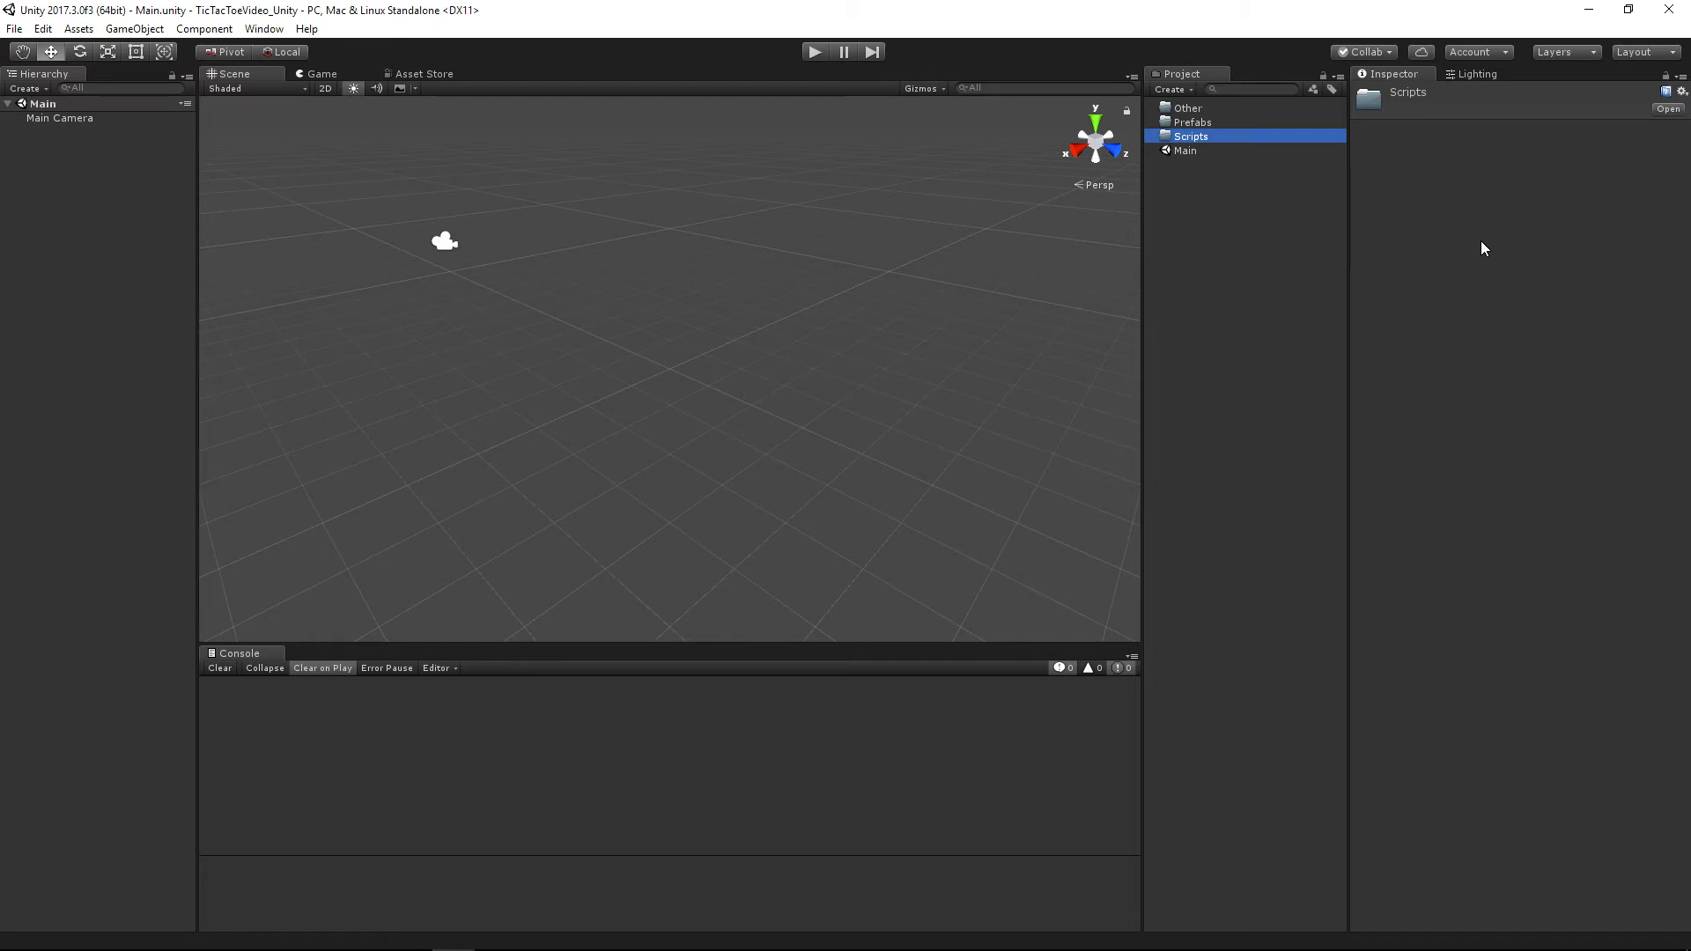
click(323, 74)
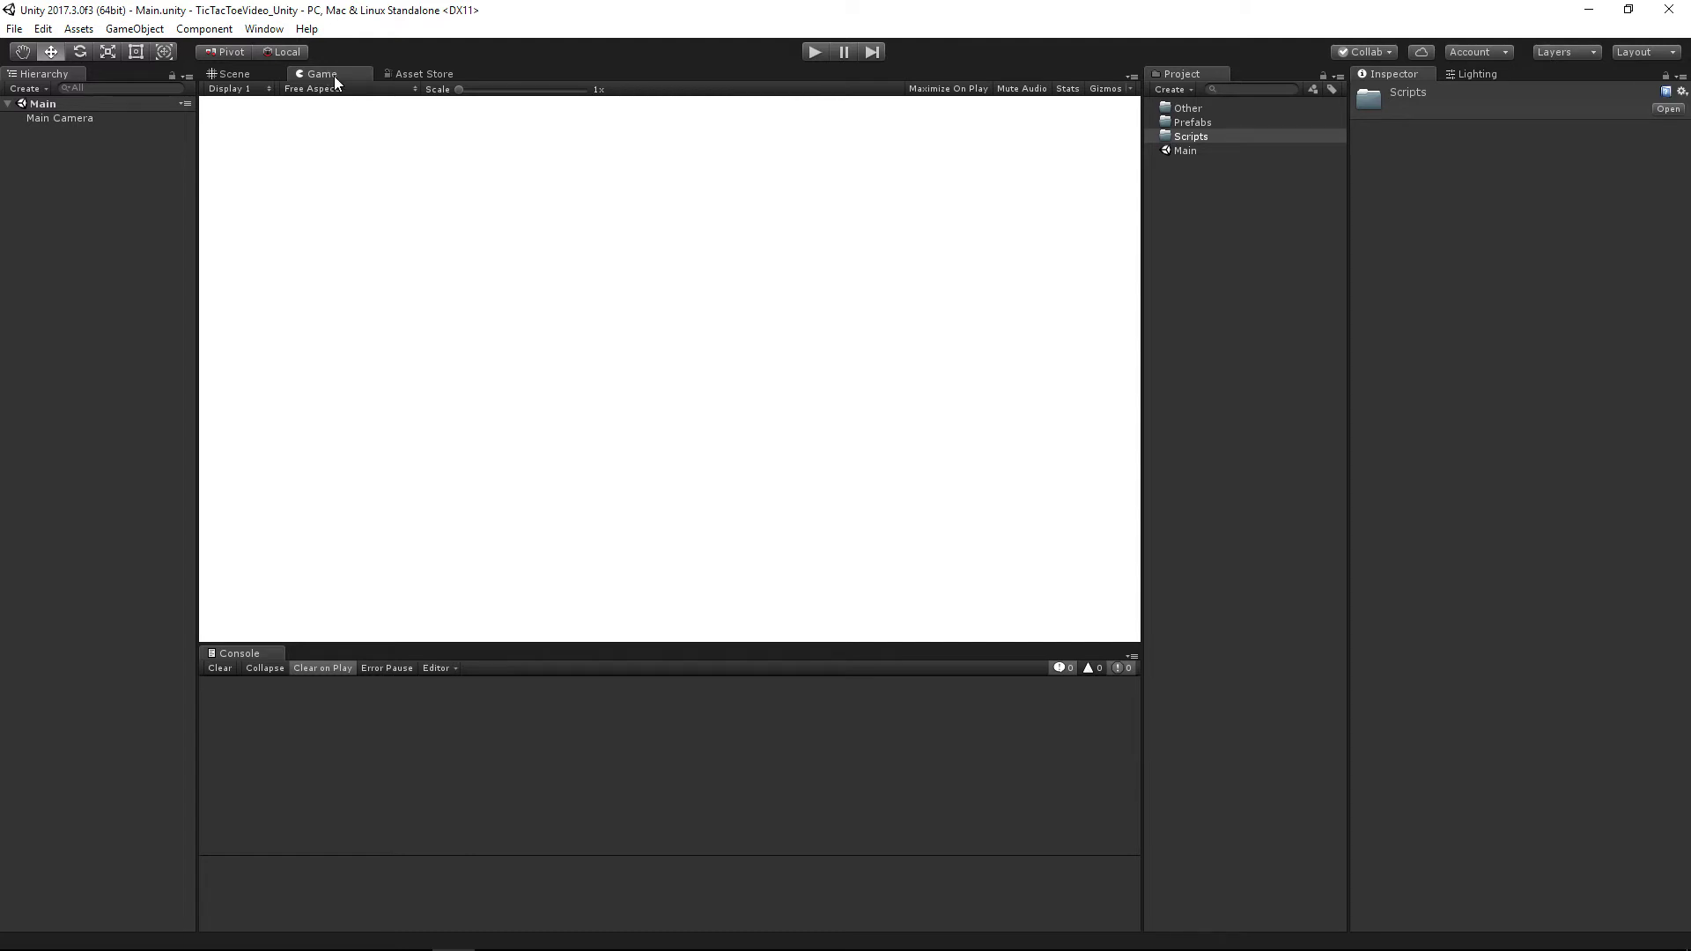
Set the Game view aspect to Square (1:1), then return to the Scene view.
click(354, 89)
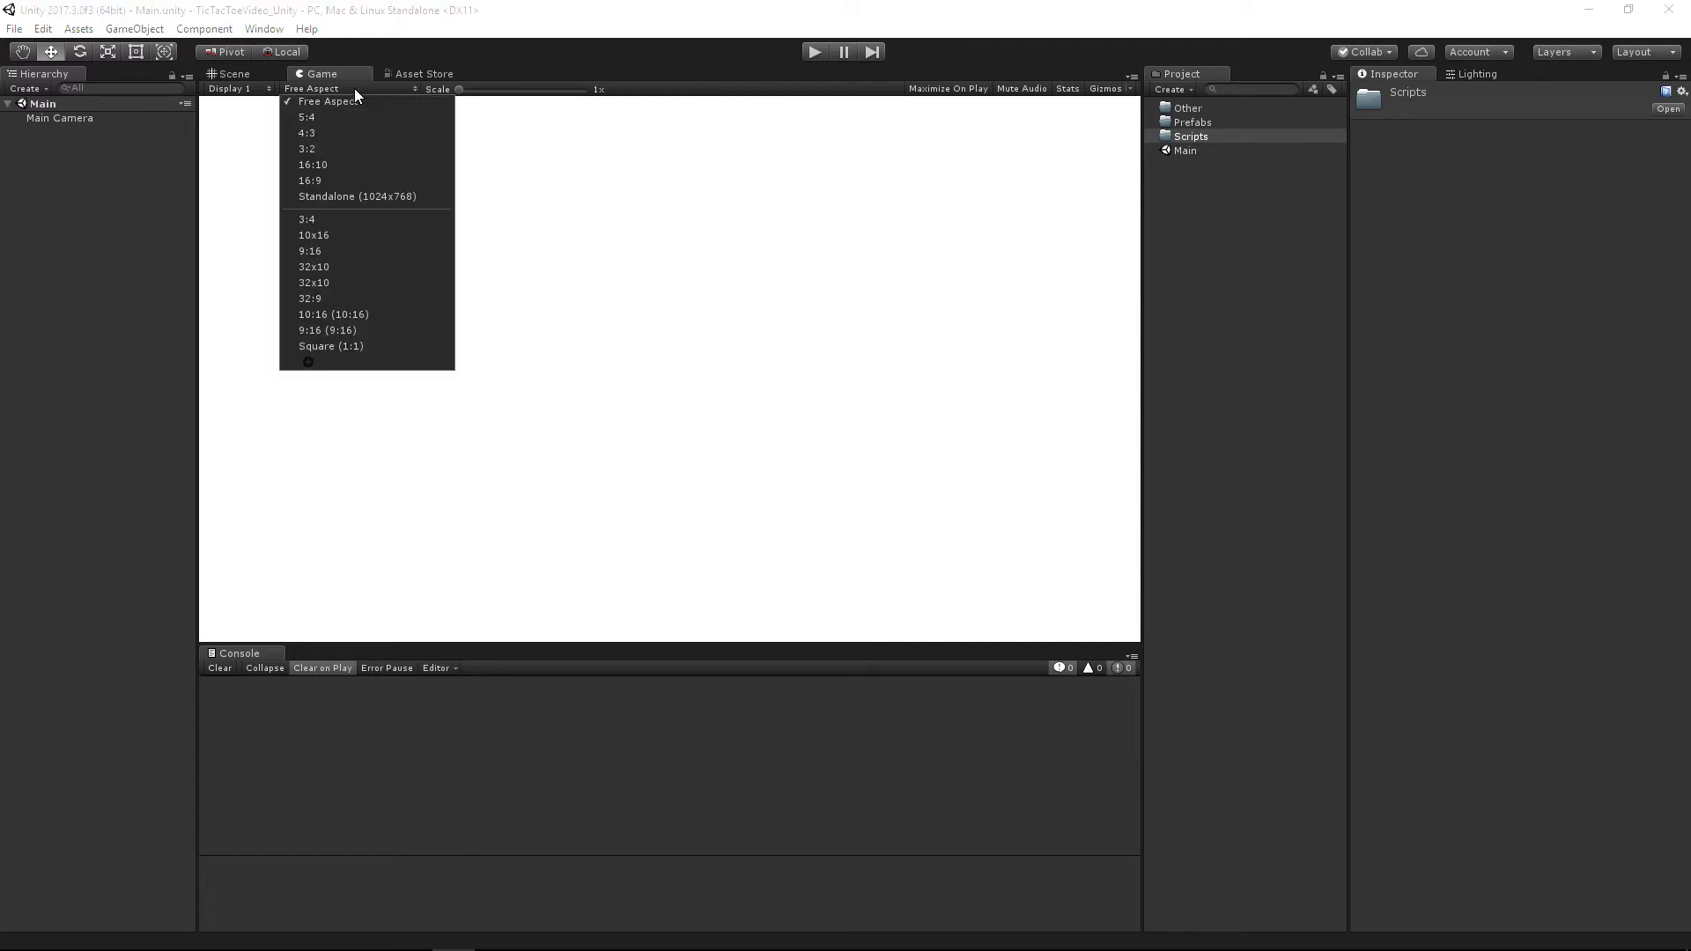
click(348, 347)
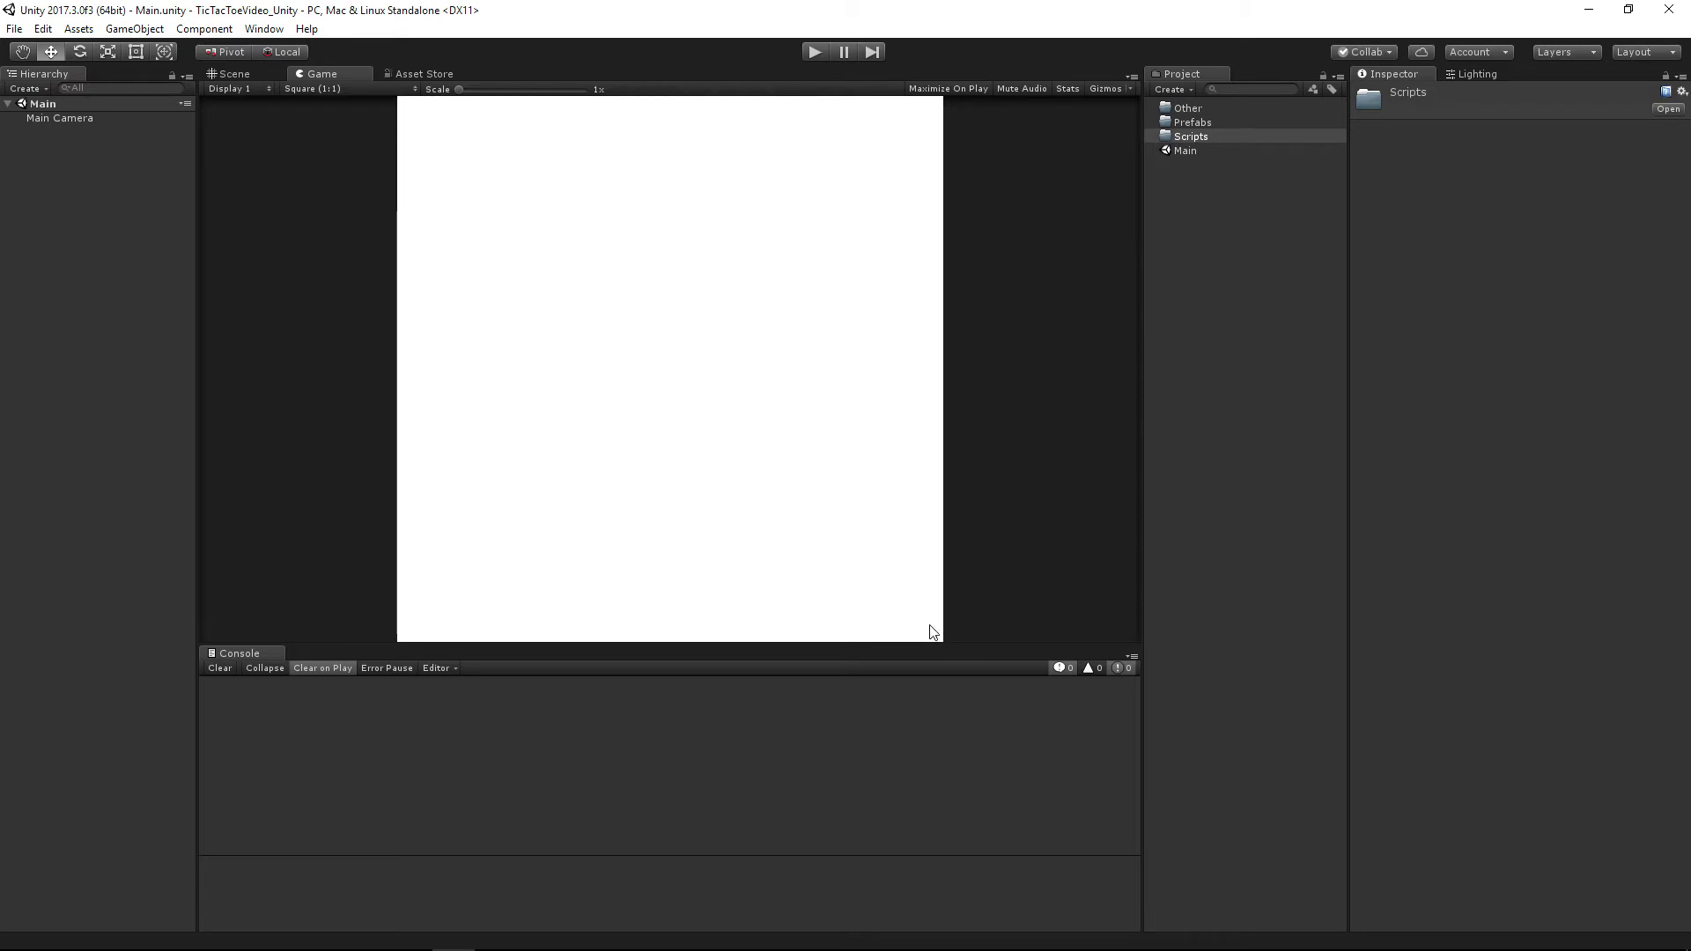
click(231, 75)
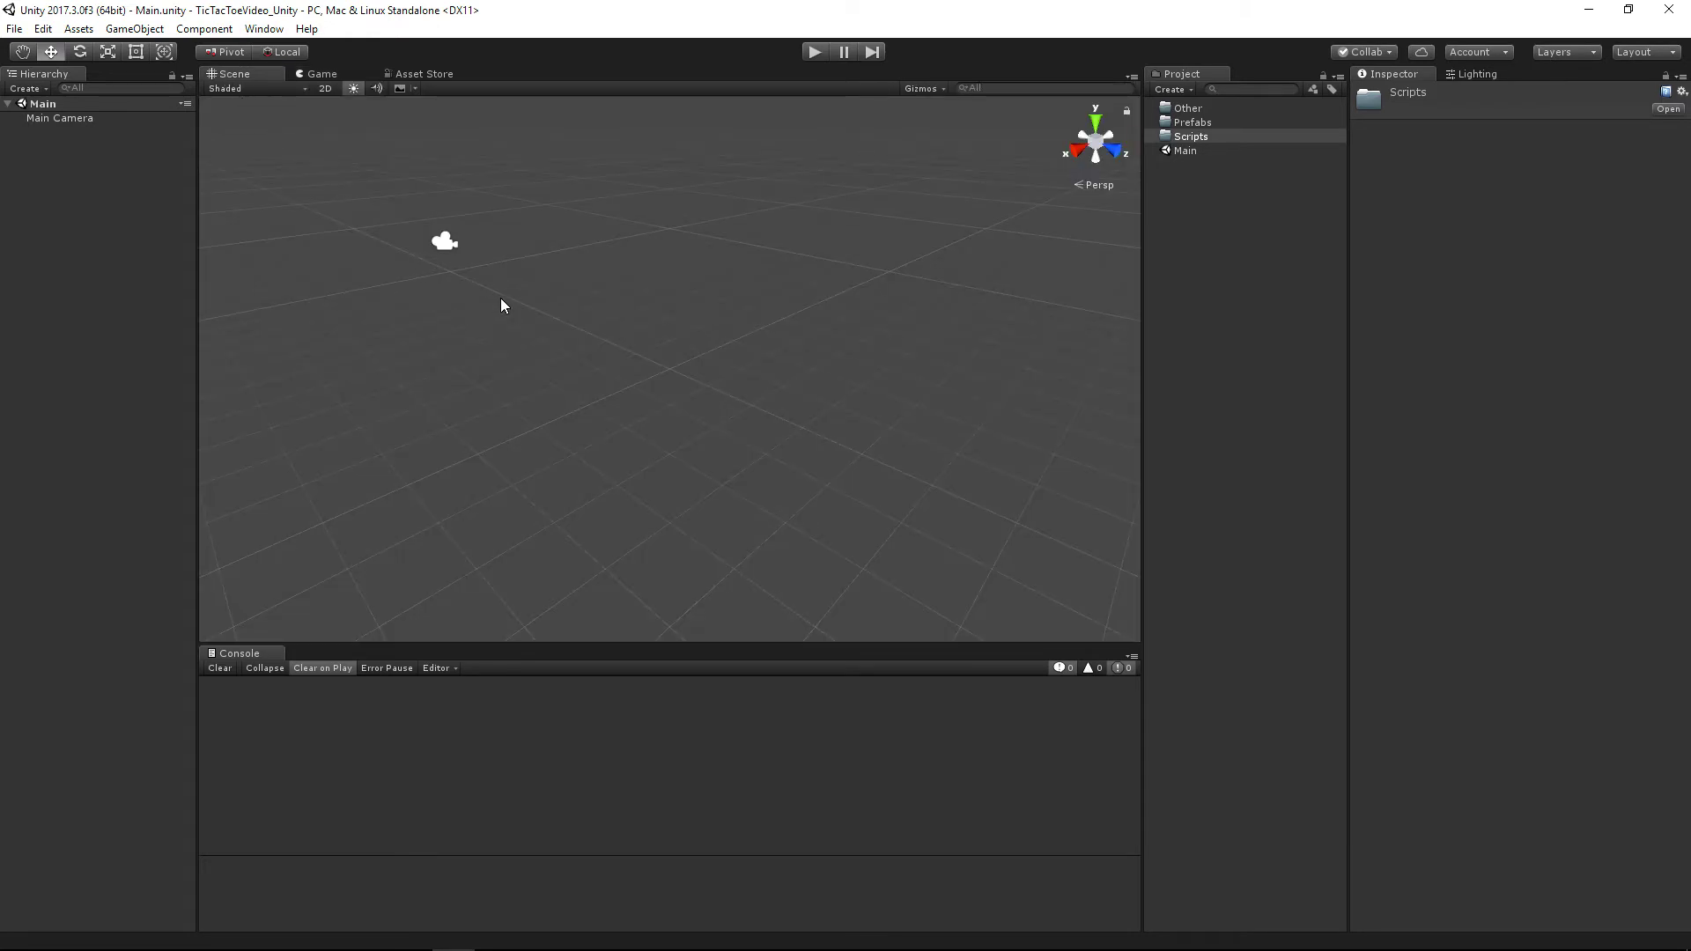
Toggle the Scene view to 2D mode and zoom out around the camera.
alt+drag(478, 304, 491, 344)
click(326, 89)
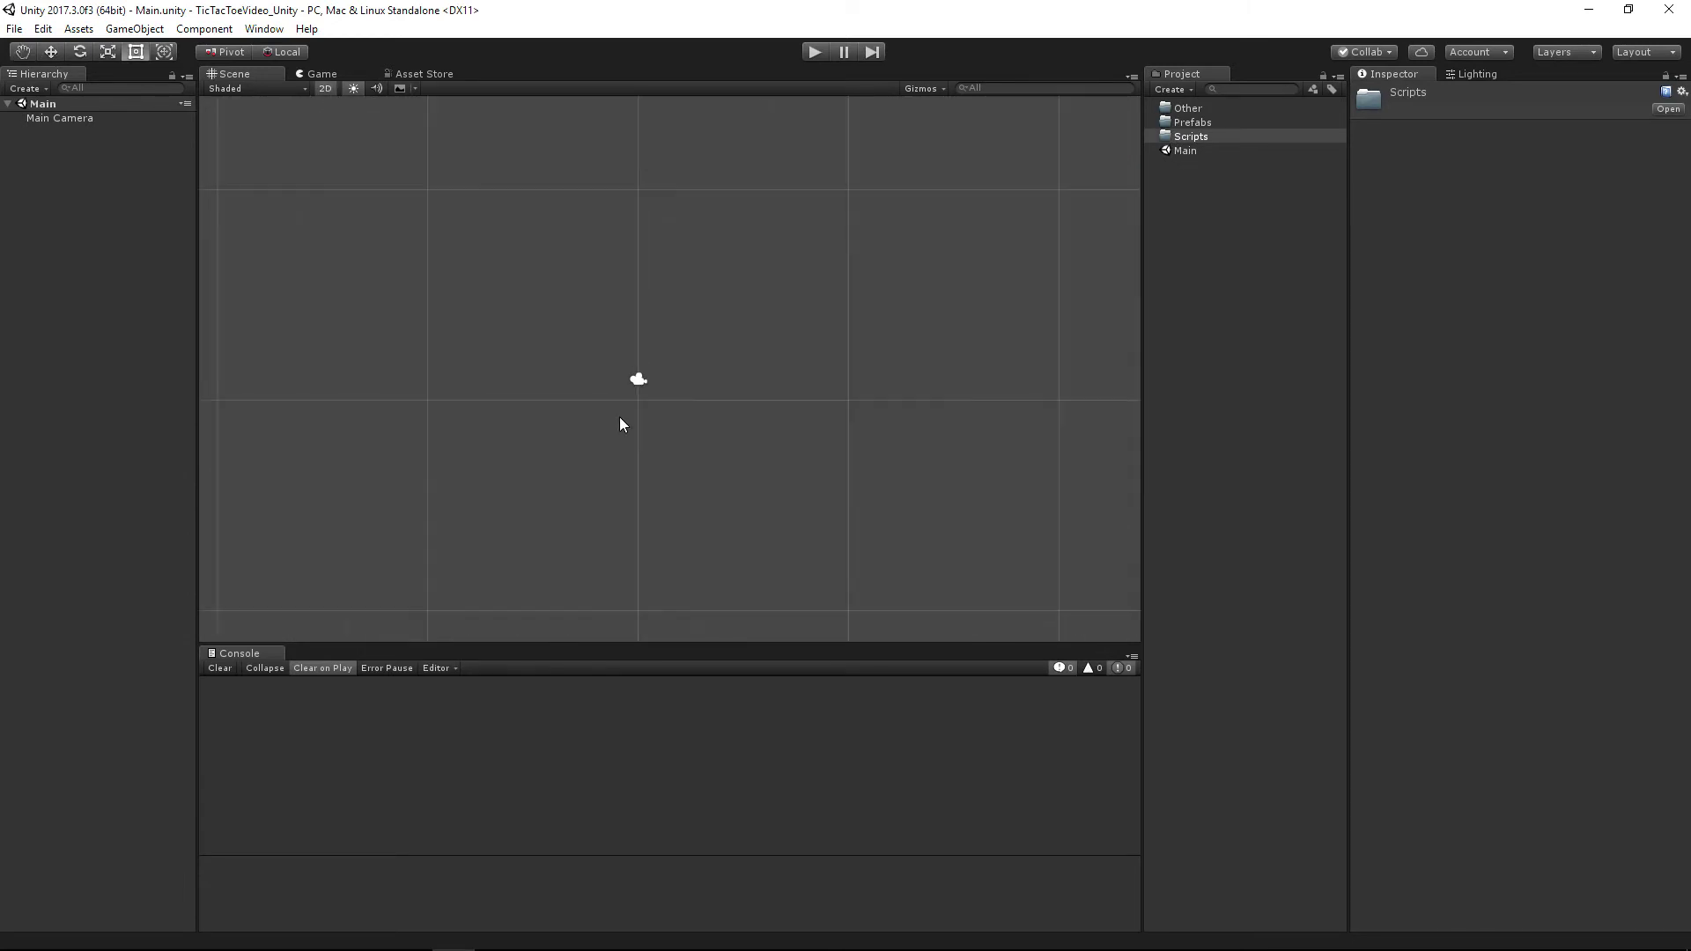
scroll(621, 424, down, 3)
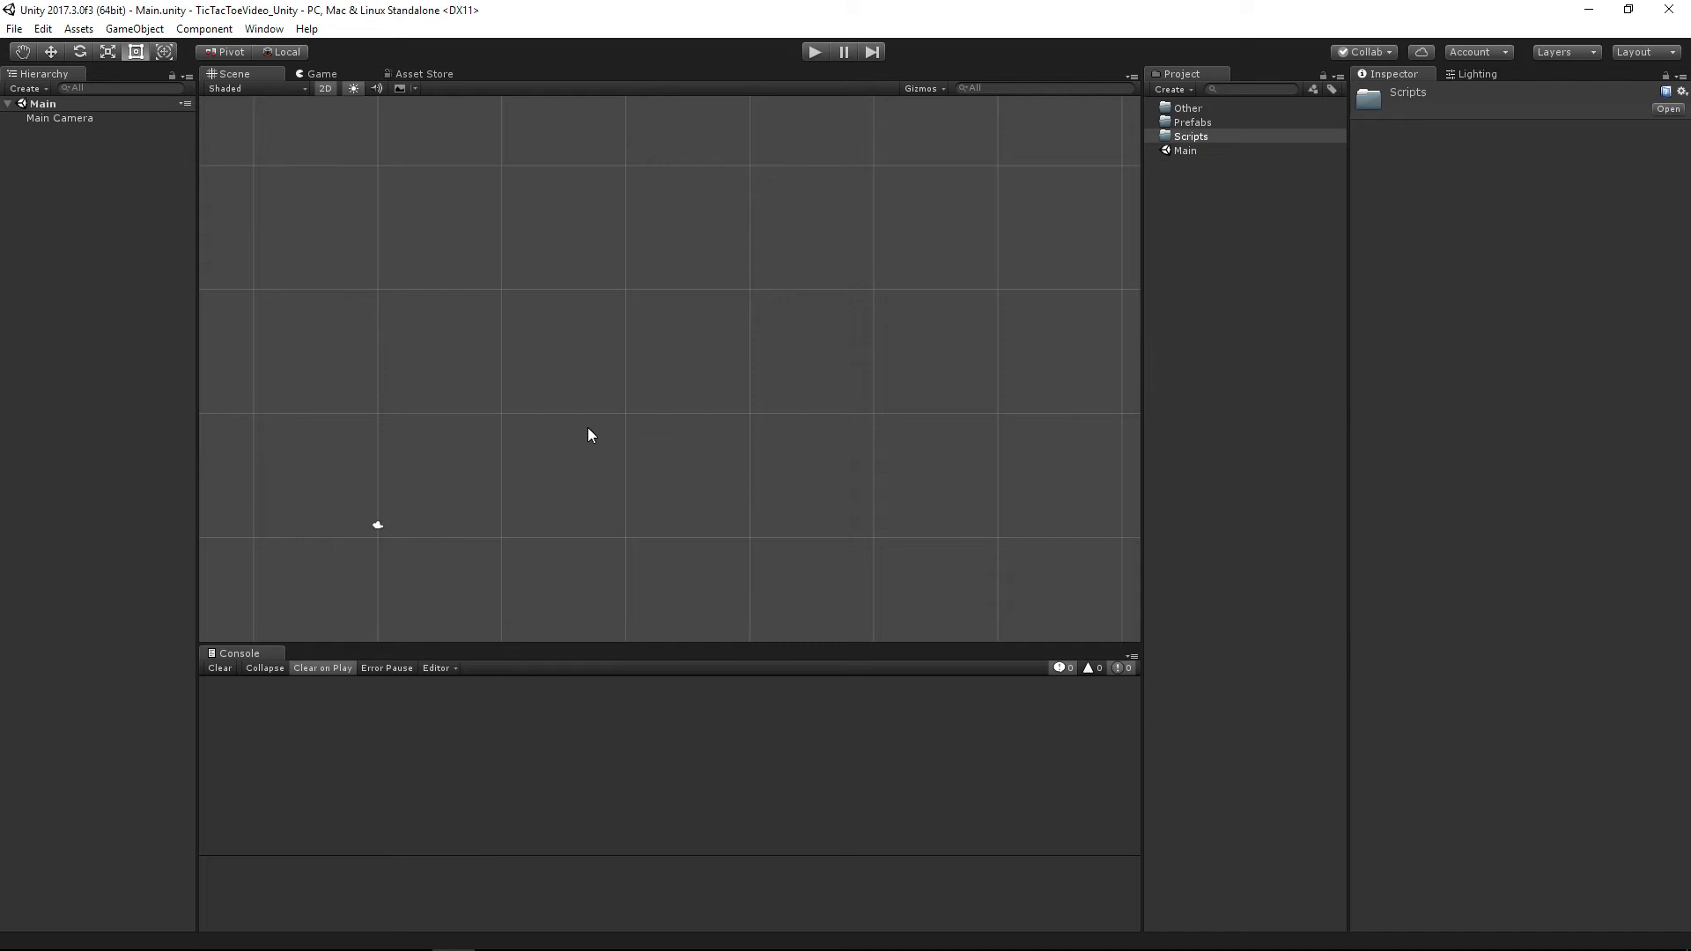
right_click(56, 193)
Add a UI Canvas to the Main scene, frame it, and check it in the Game view.
mouse_move(114, 482)
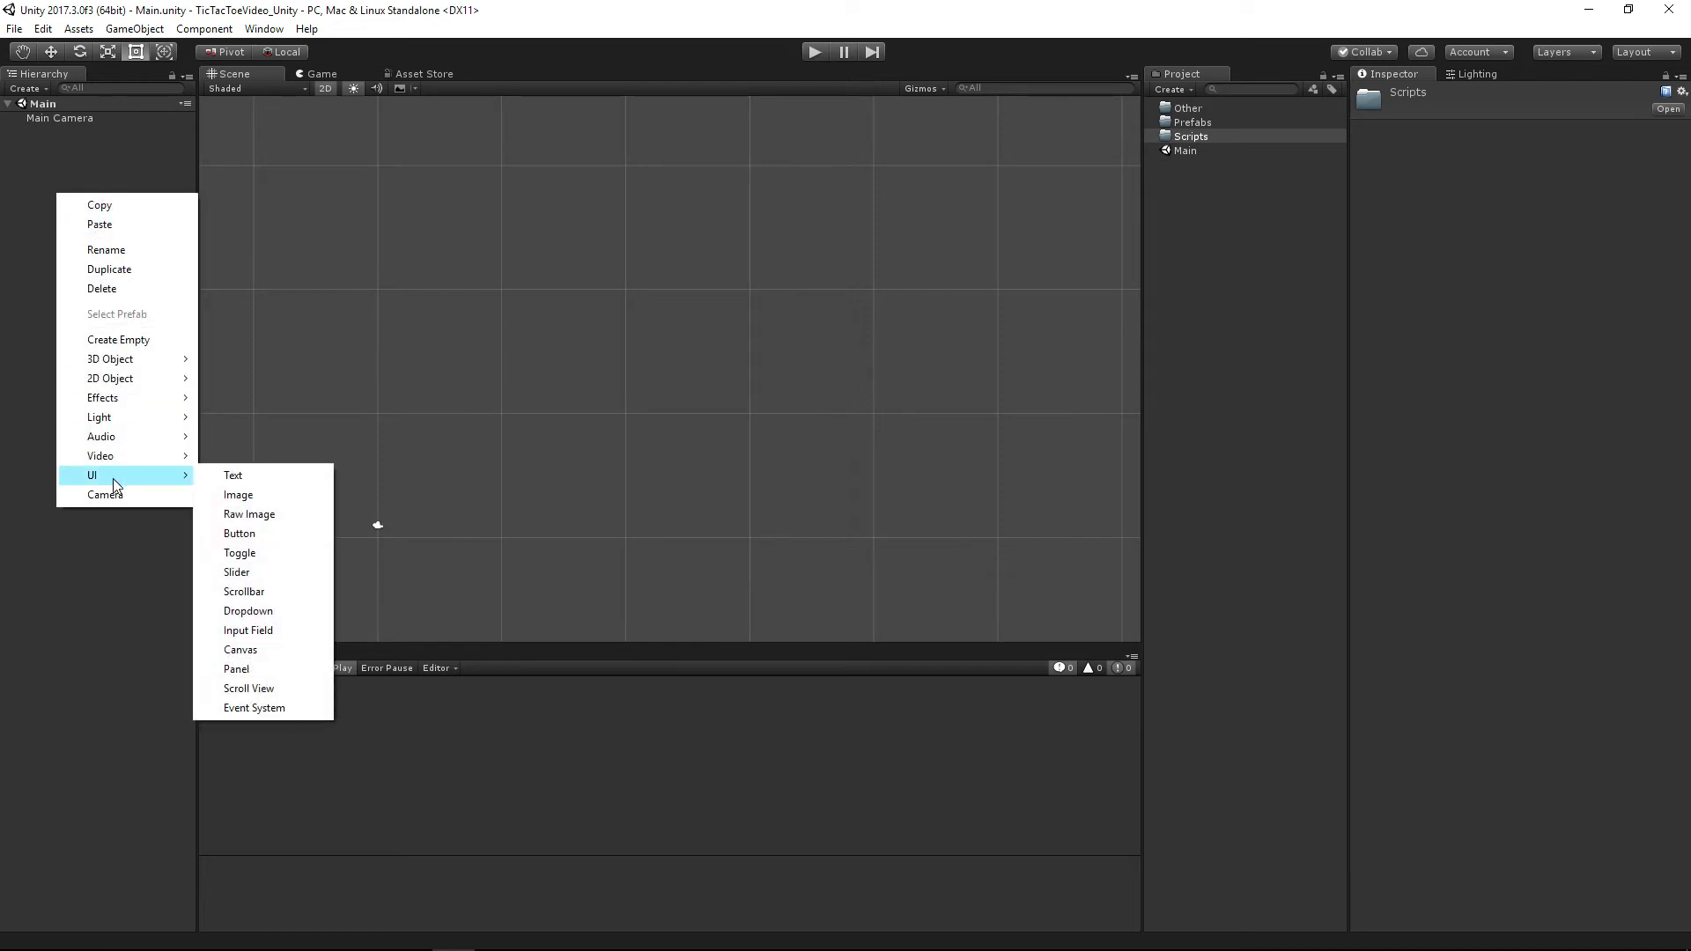
click(241, 649)
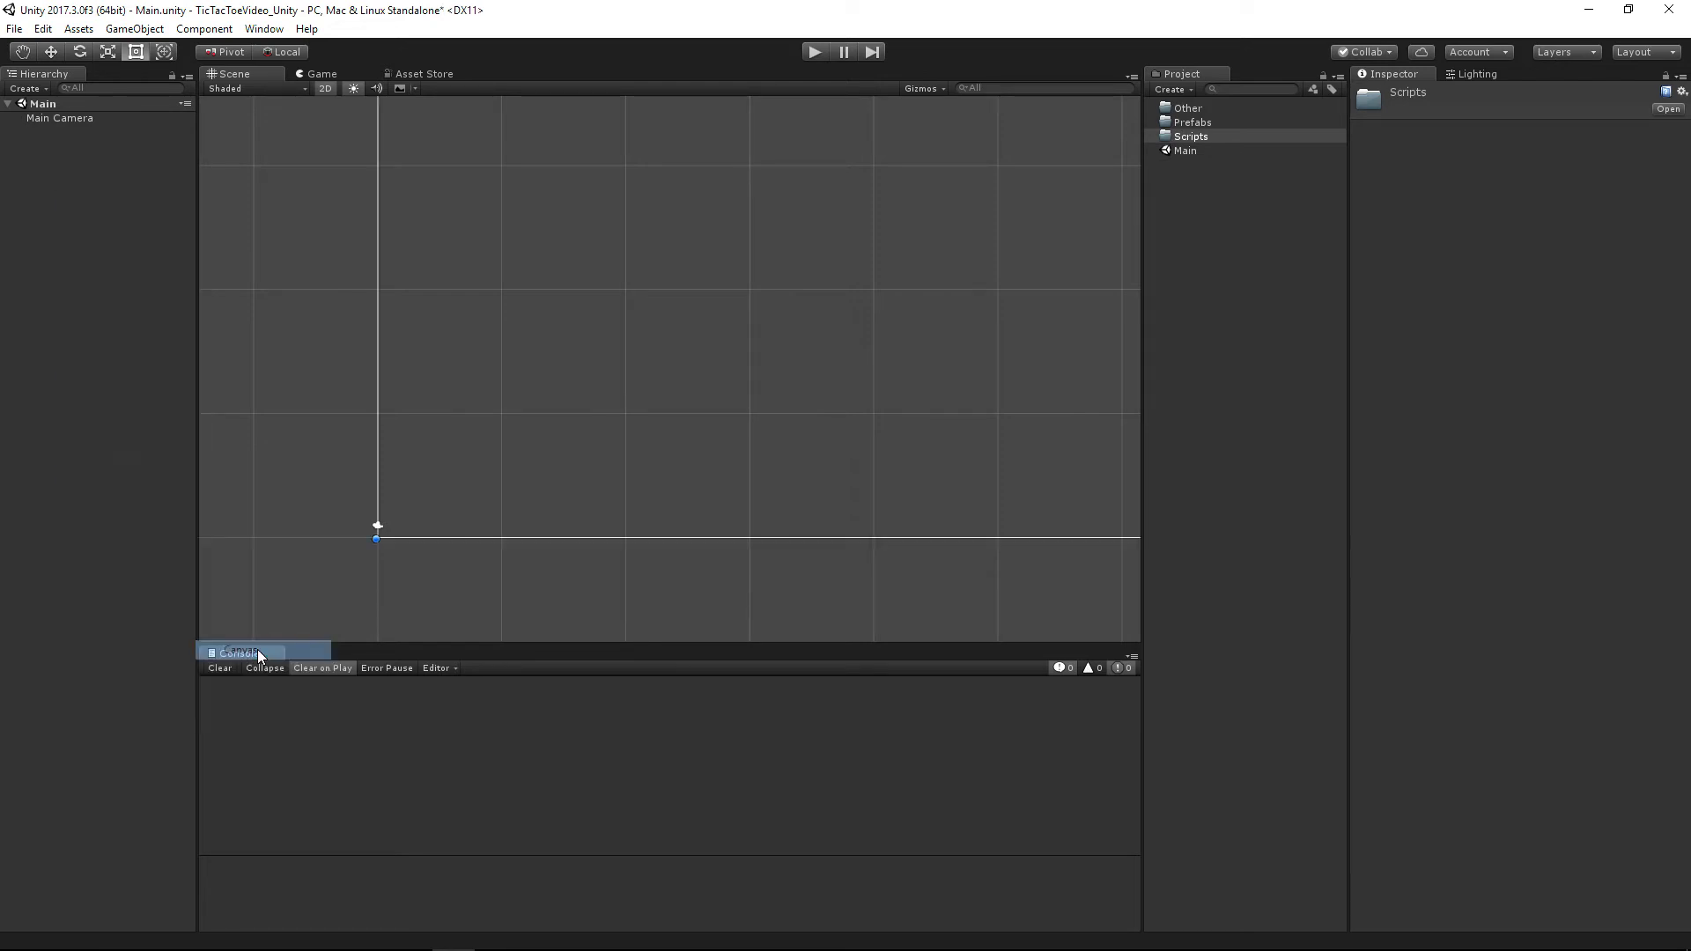
scroll(833, 385, up, 5)
scroll(842, 407, down, 5)
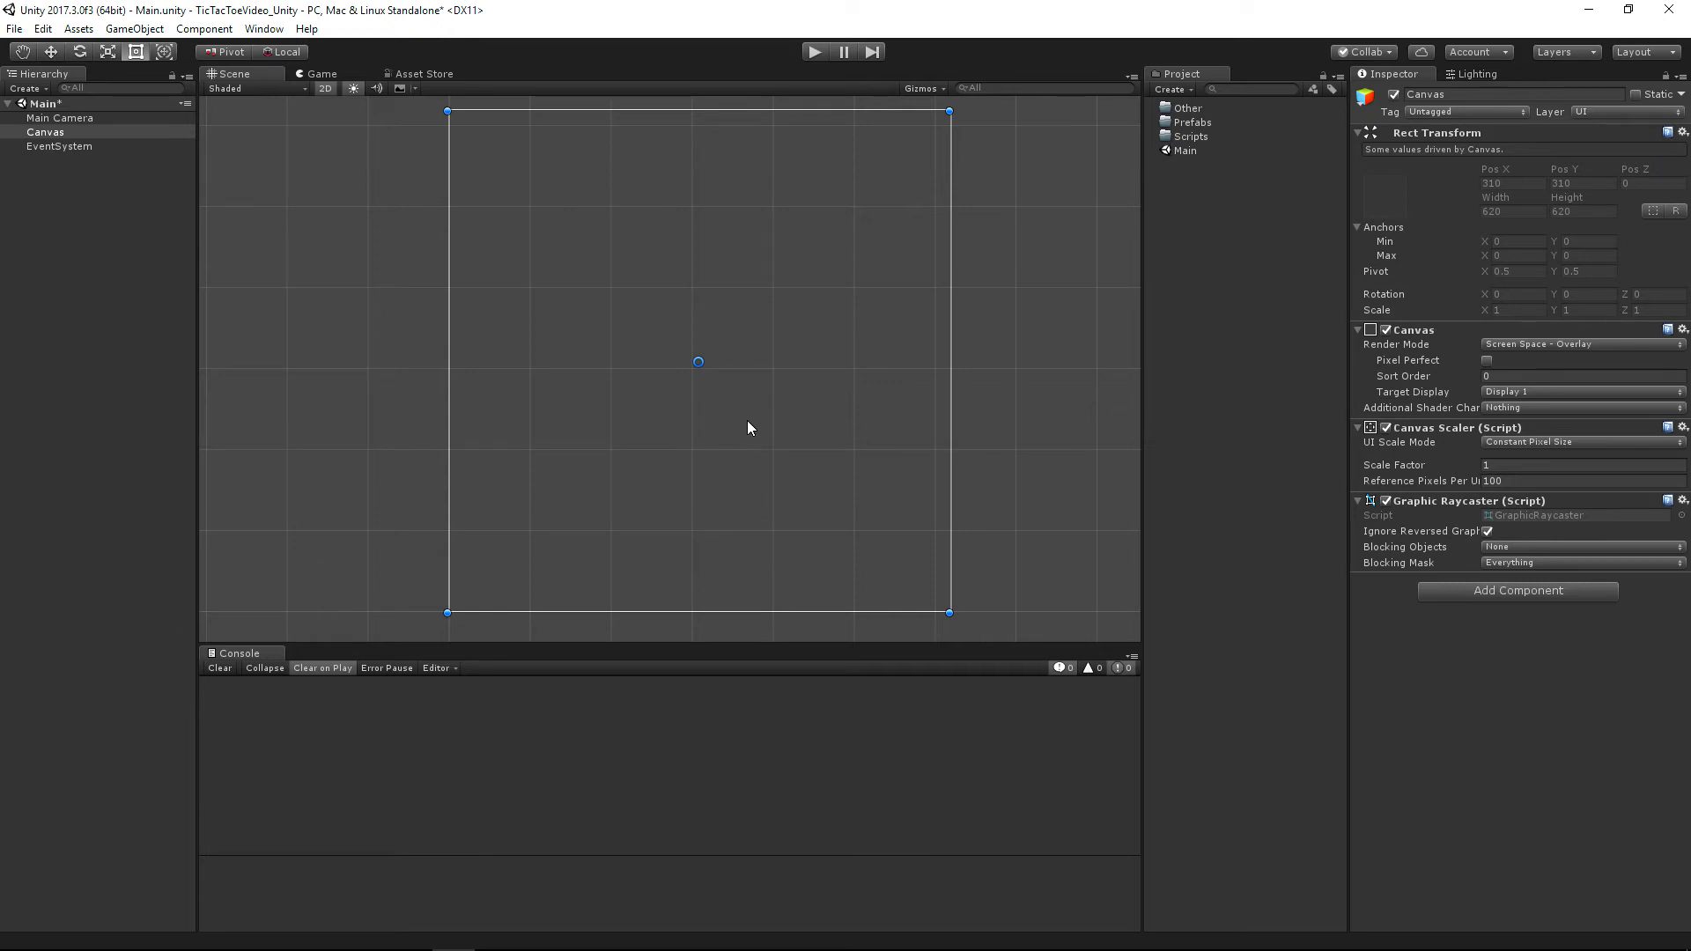
click(322, 74)
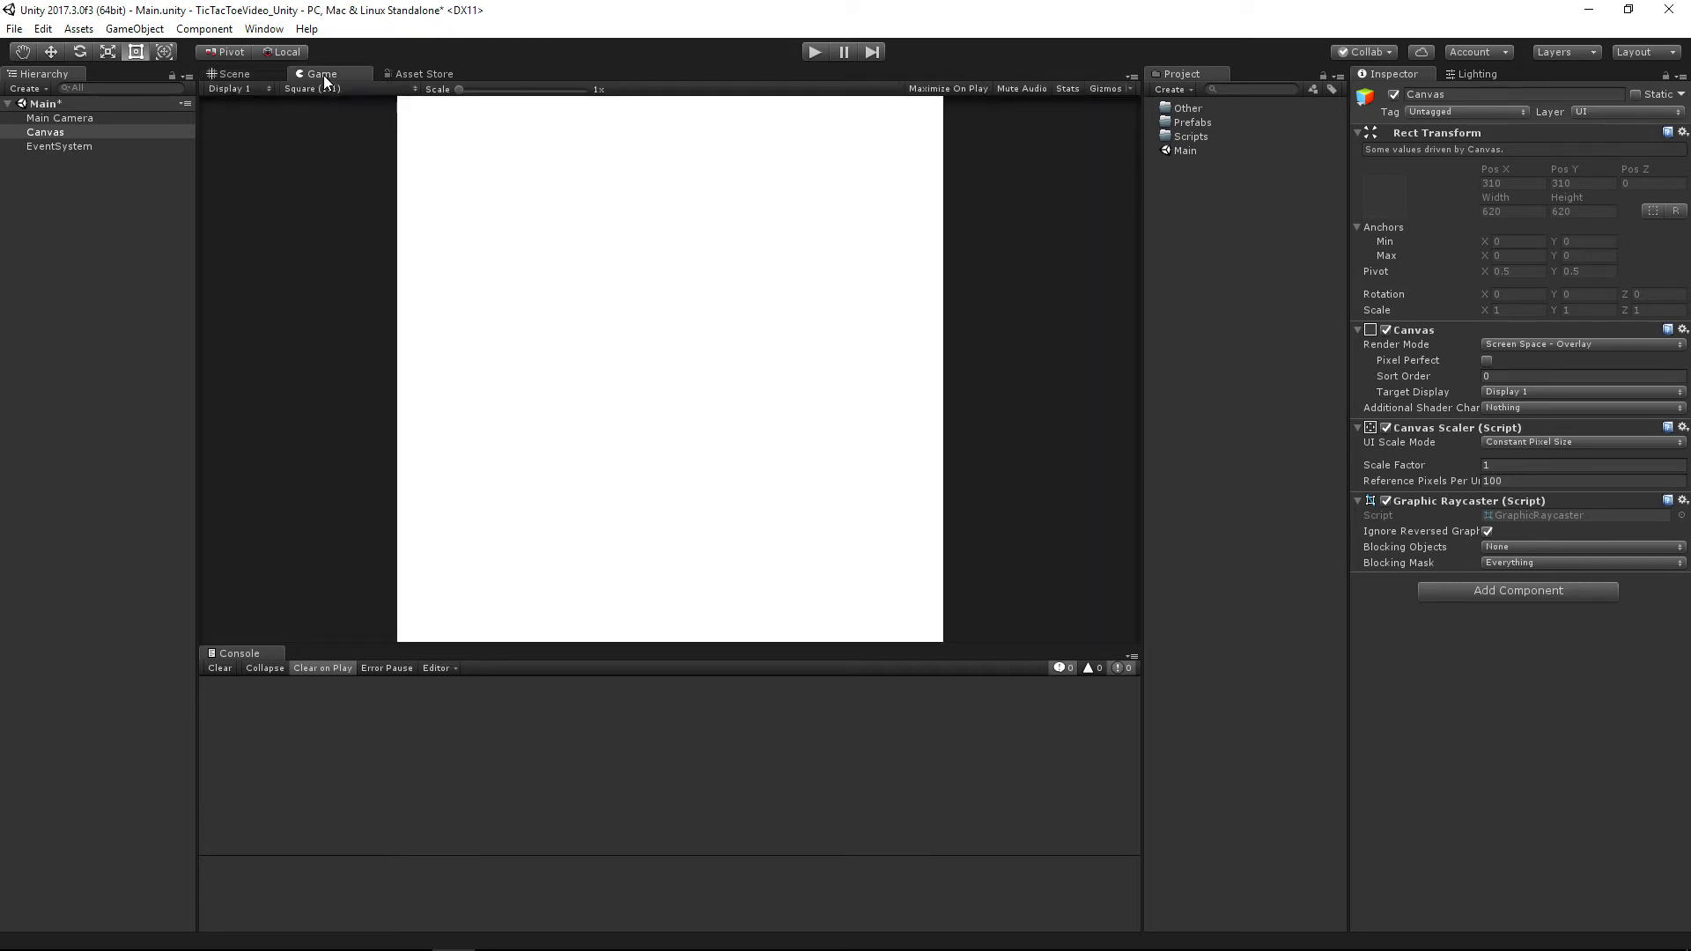
click(233, 75)
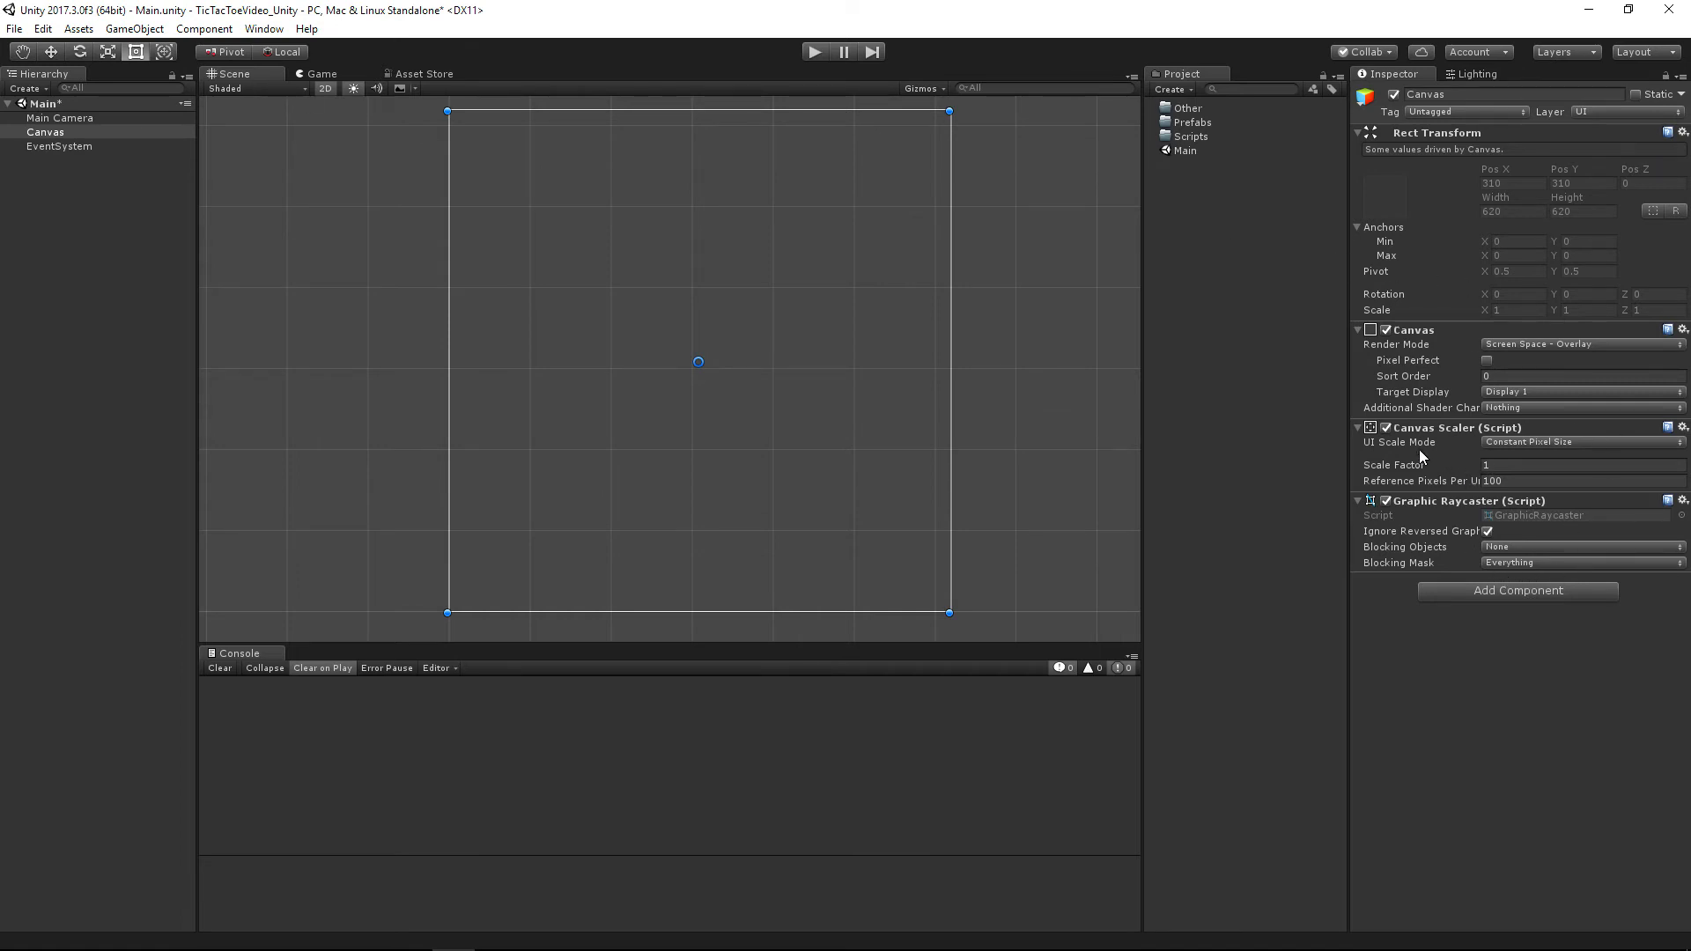
Set the Canvas Scaler to Scale With Screen Size, reference width 600, Expand match mode.
click(1513, 442)
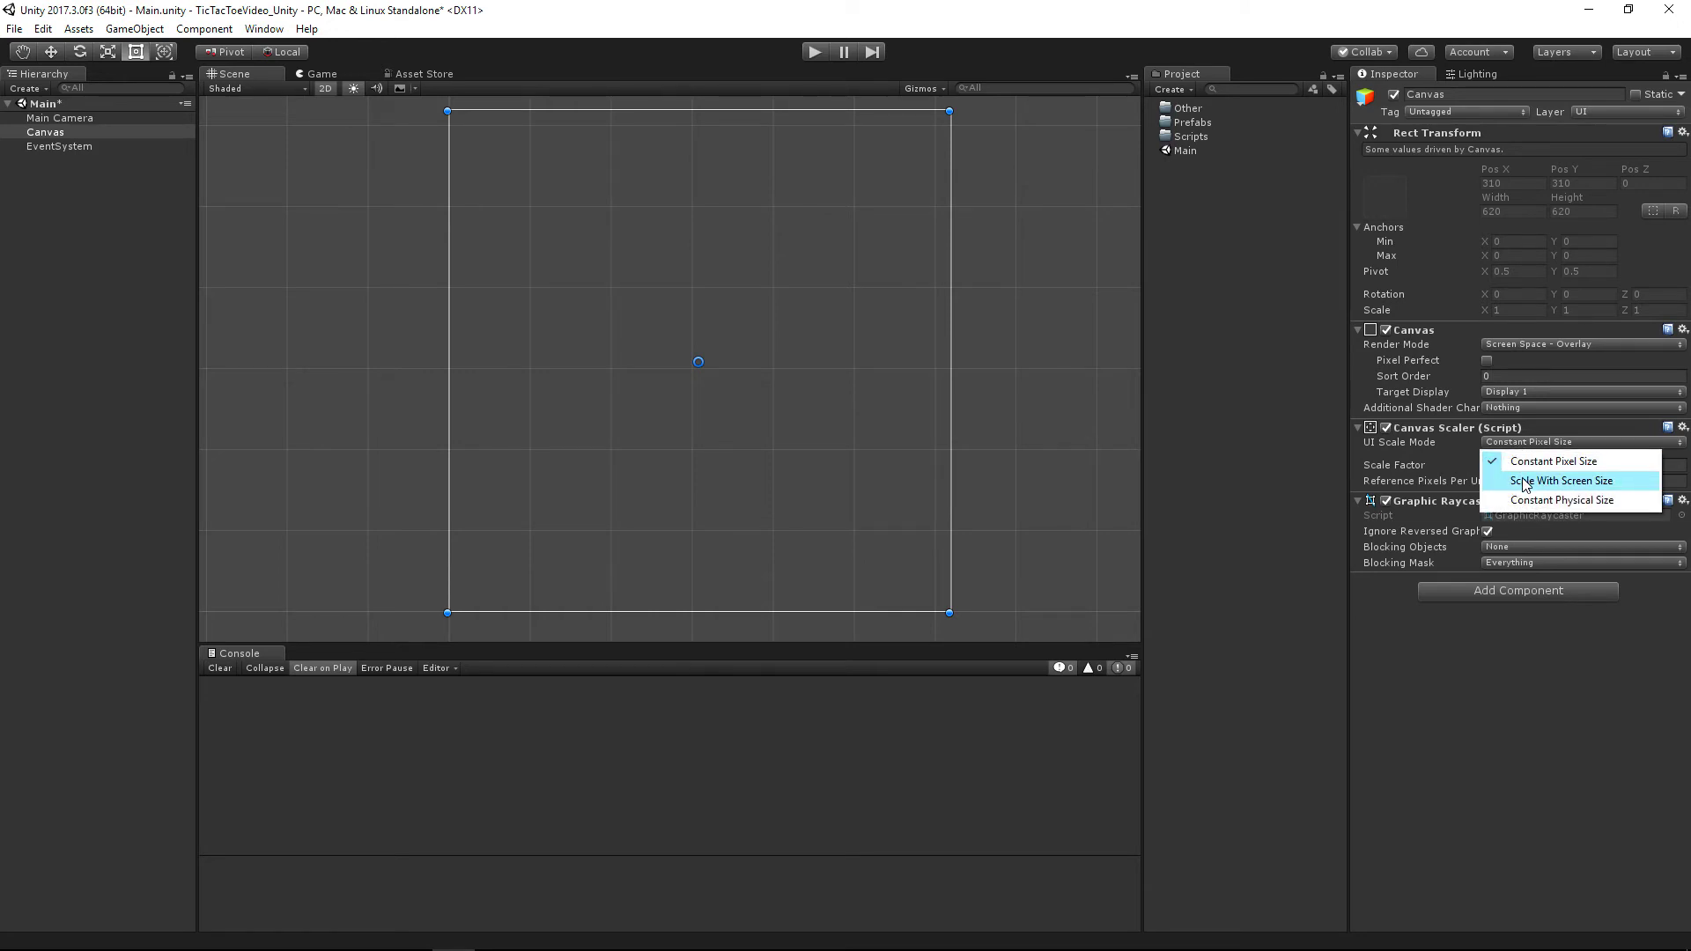
click(1525, 481)
click(1519, 464)
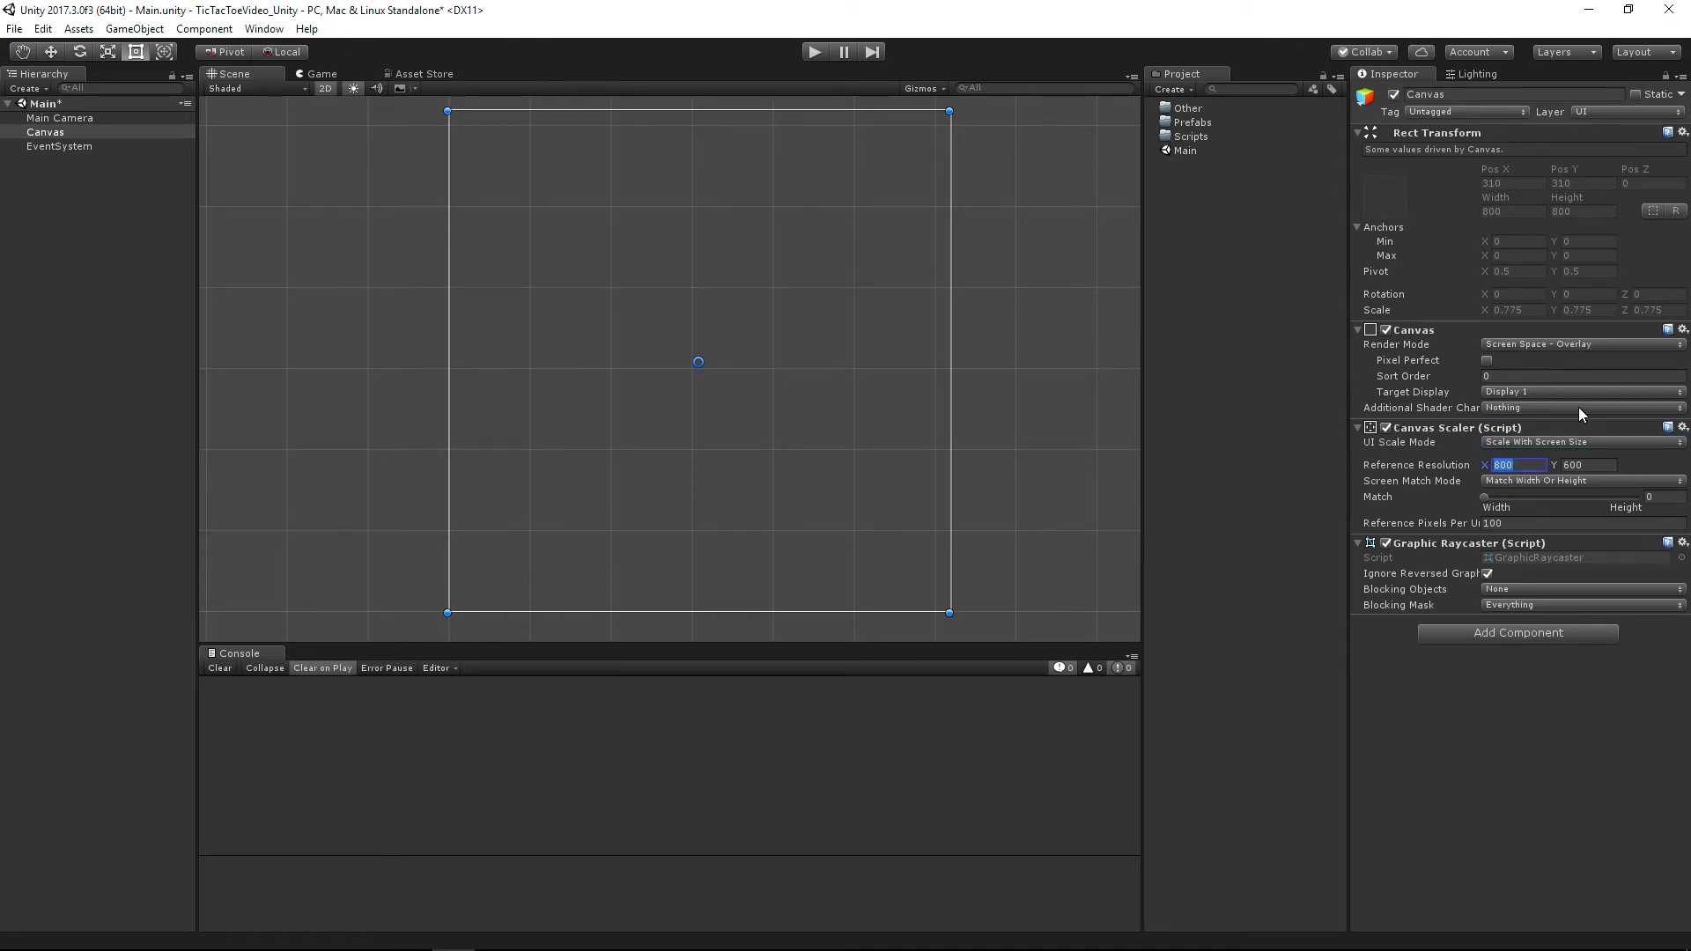
text(600)
key(Tab)
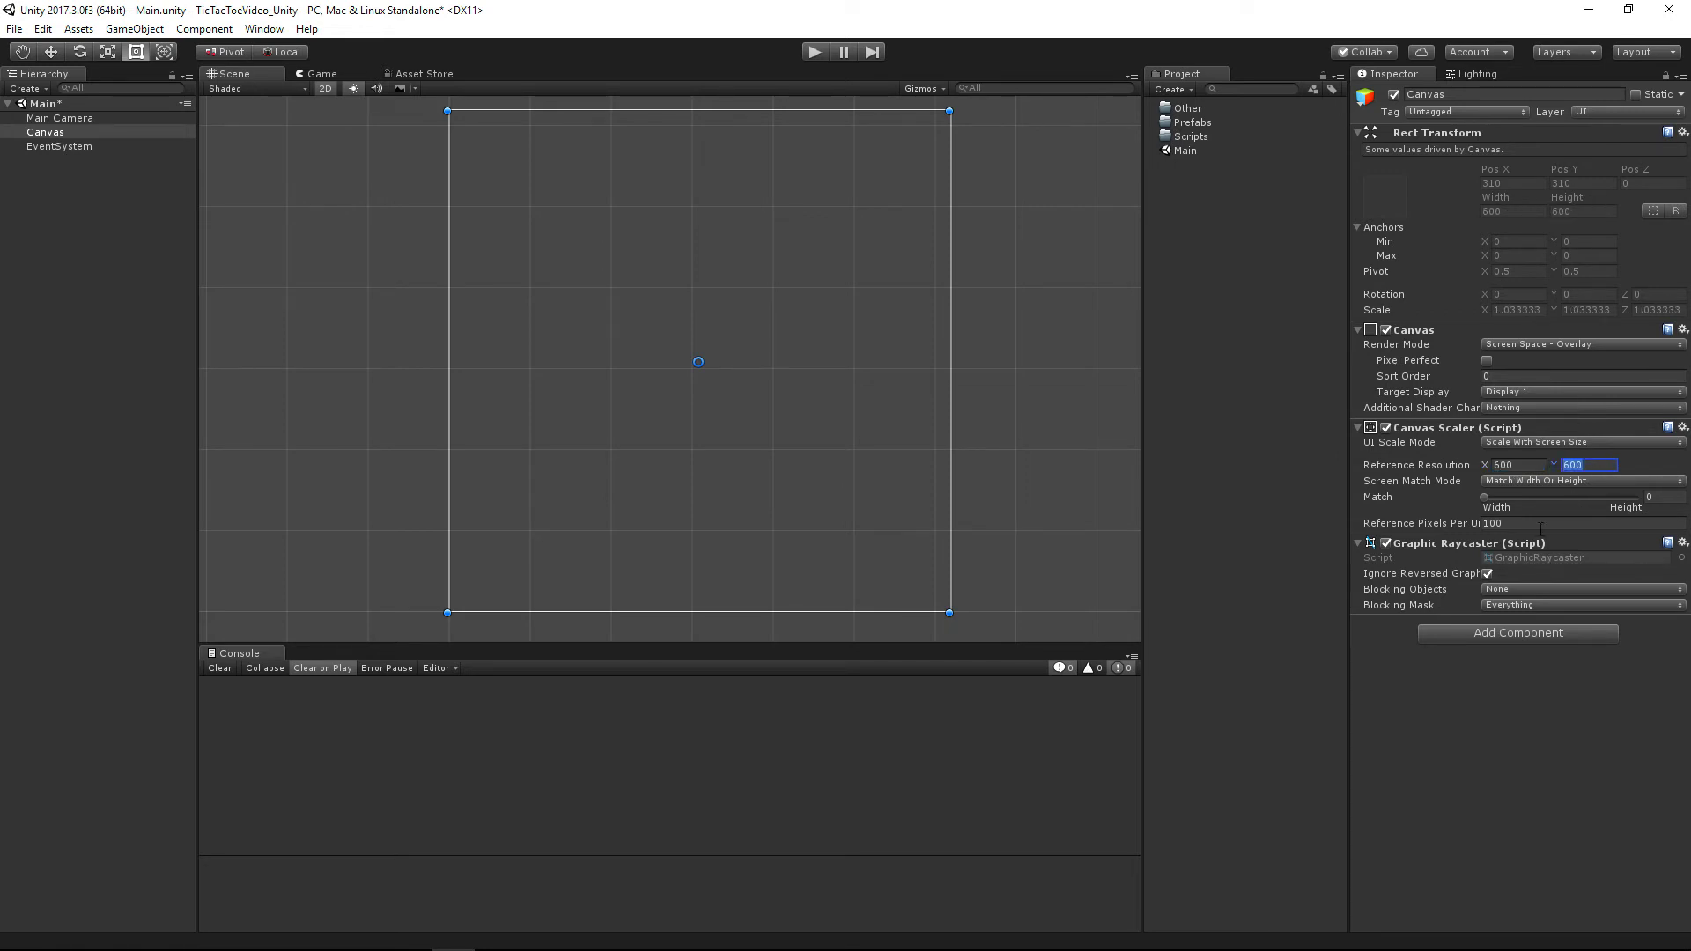
click(1528, 484)
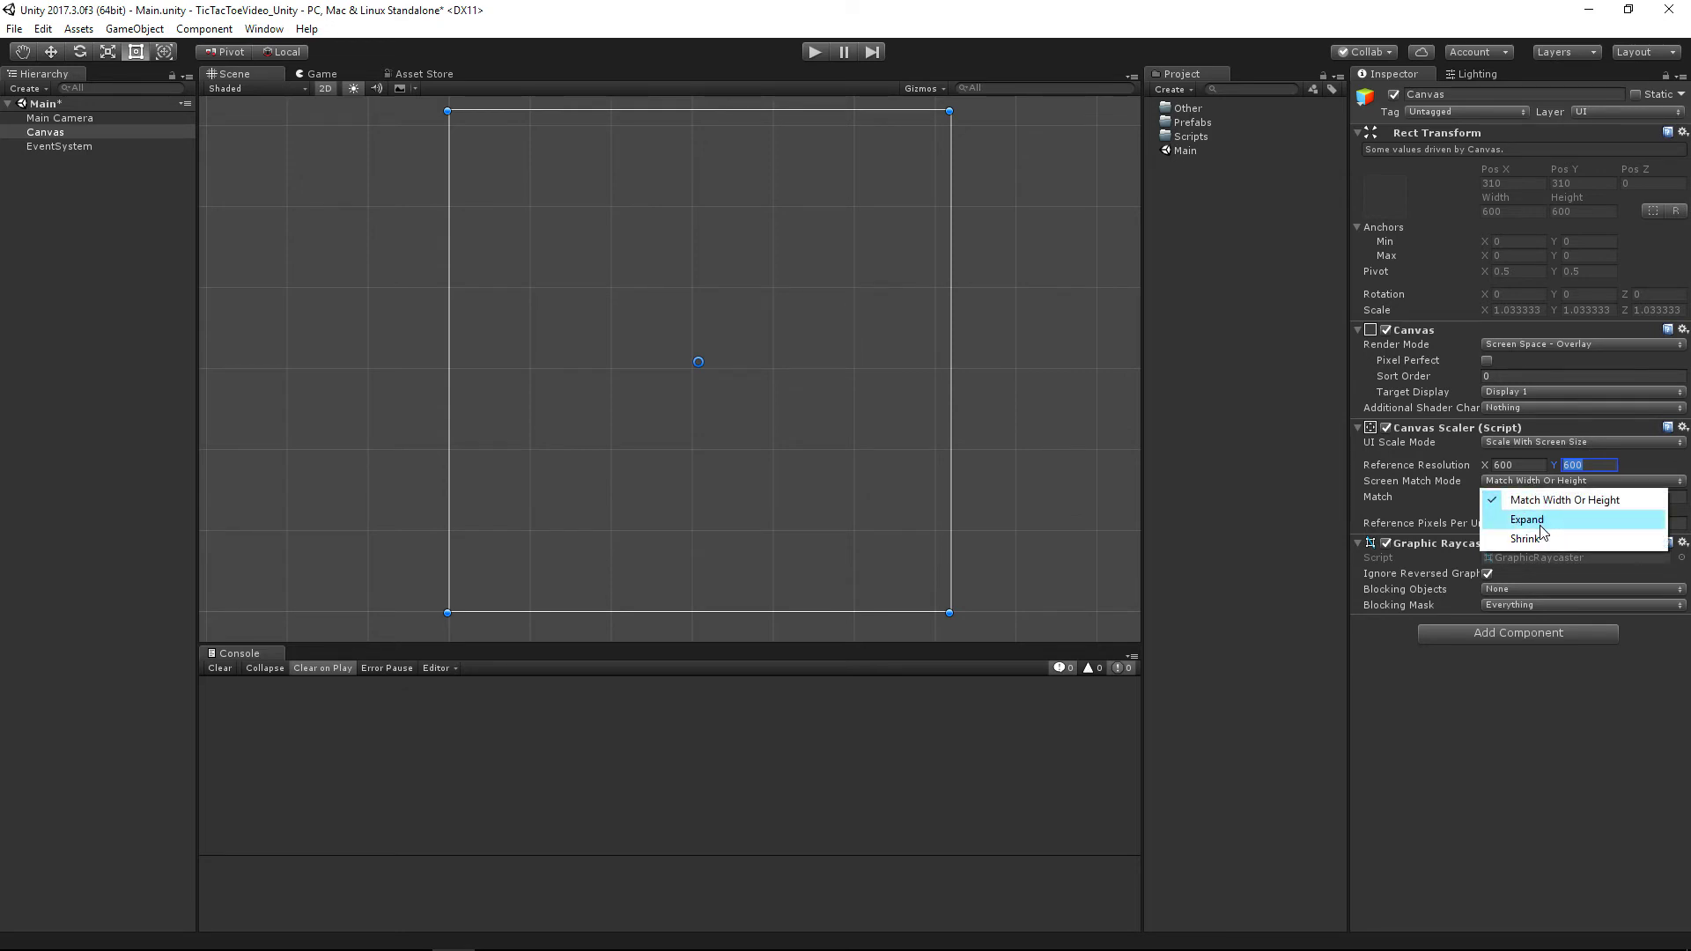
click(1533, 519)
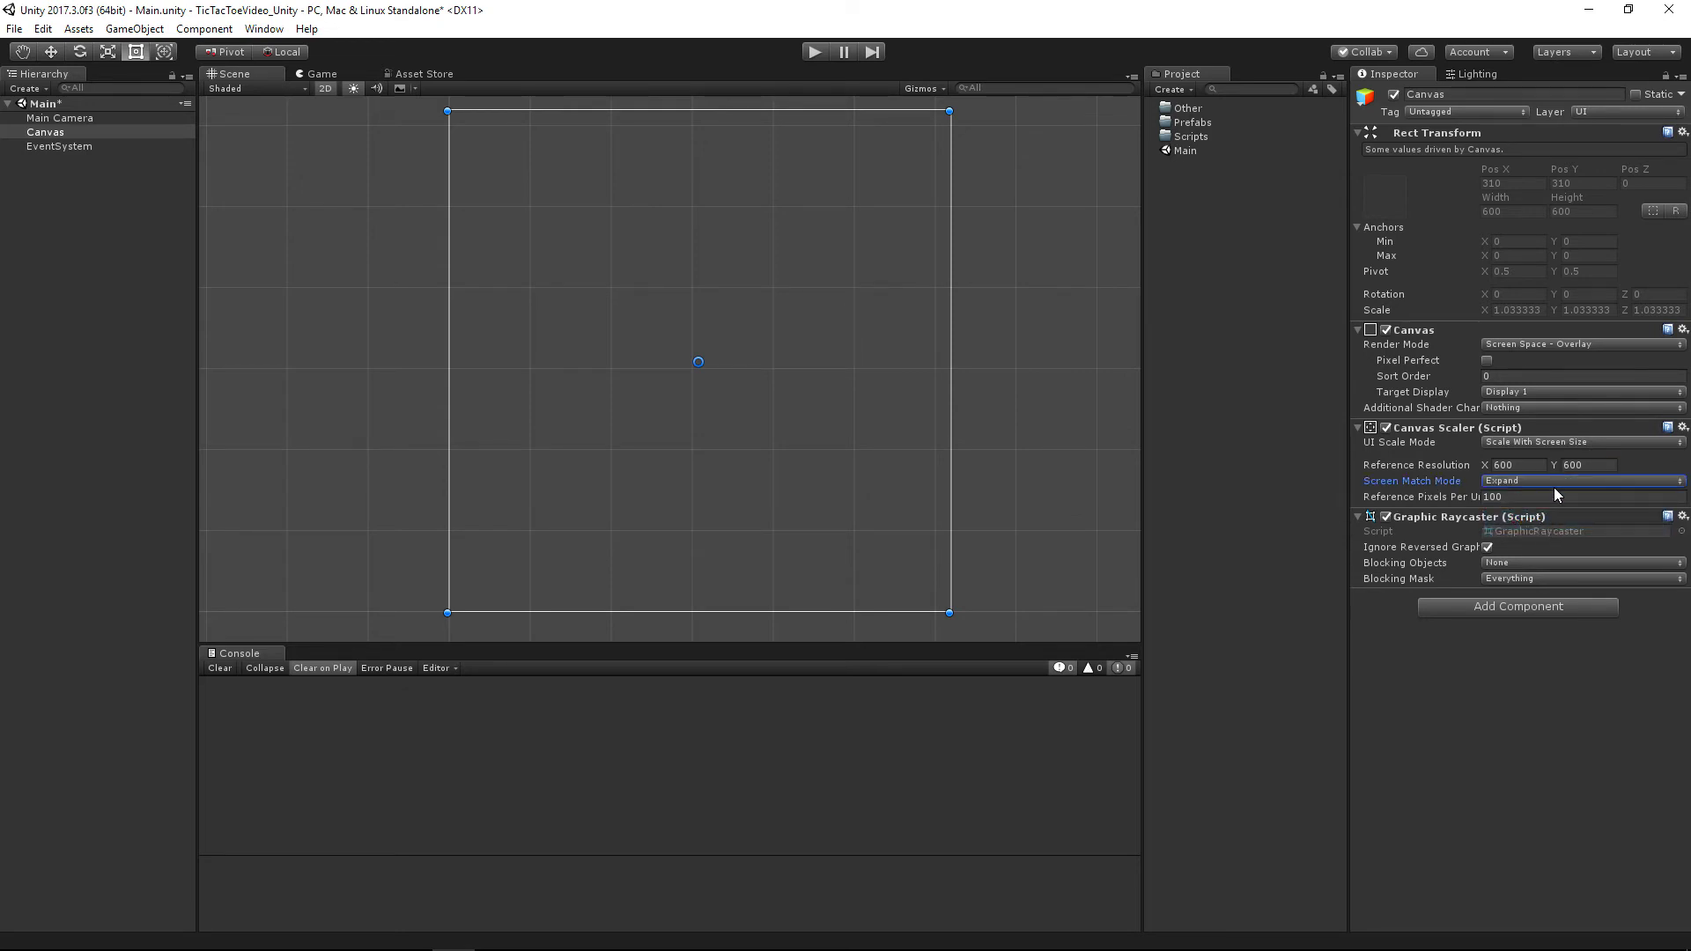
Select the EventSystem to view its Standalone Input Module in the Inspector.
click(117, 150)
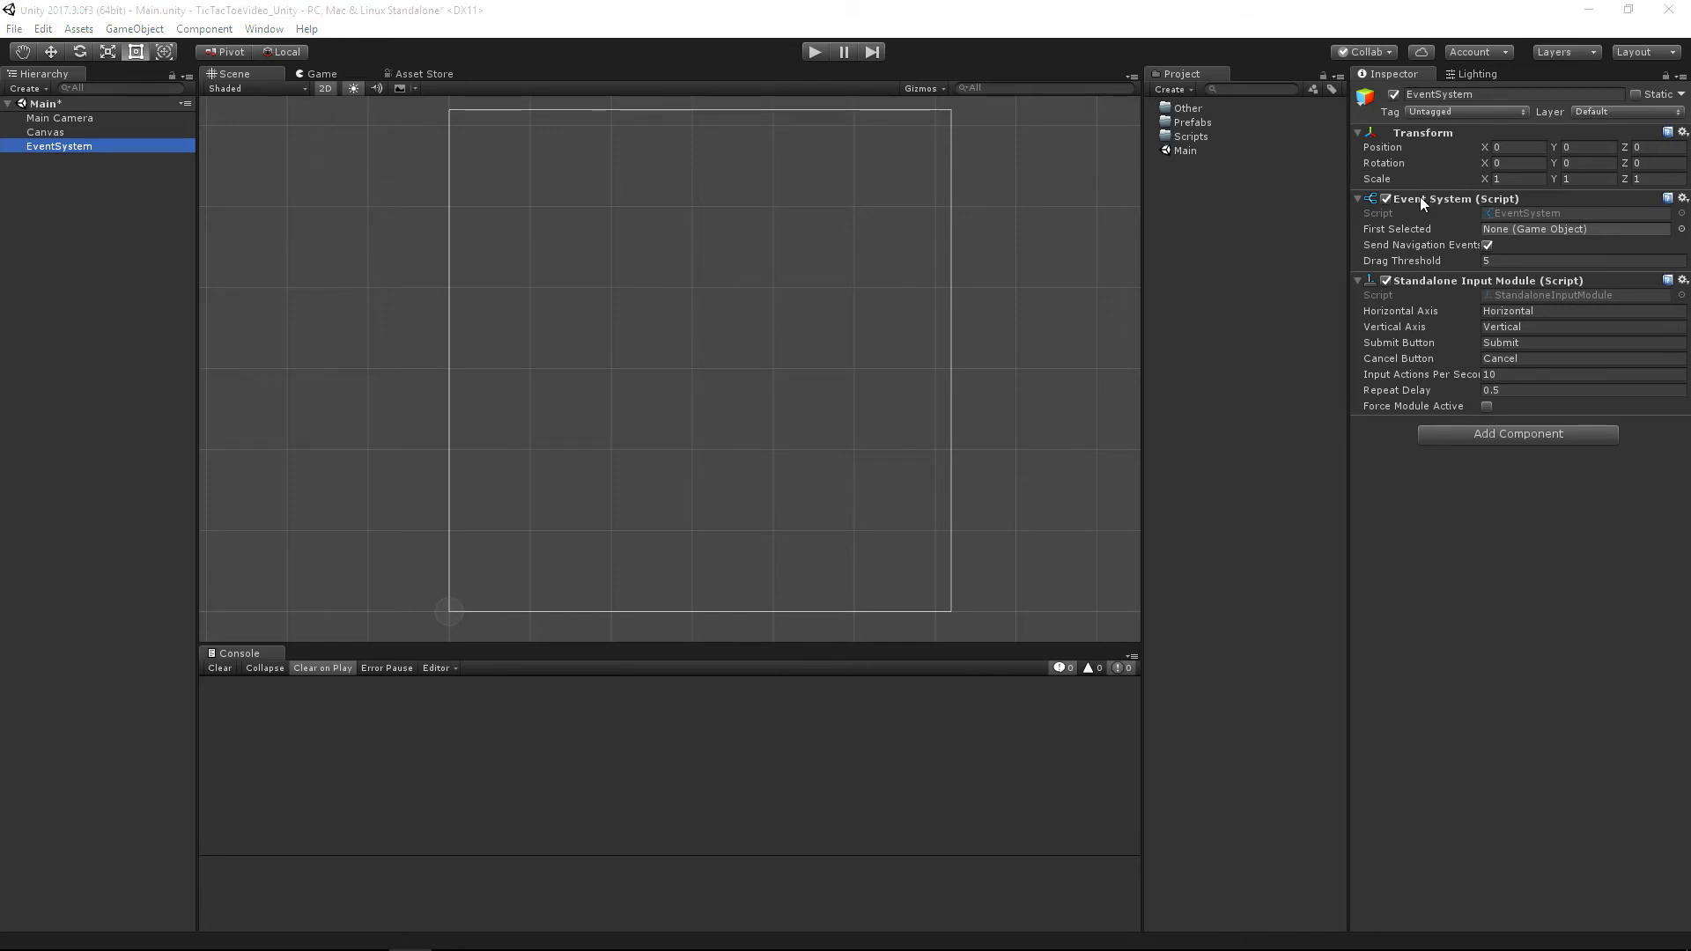
Add a UI Image as a child of the Canvas.
right_click(63, 134)
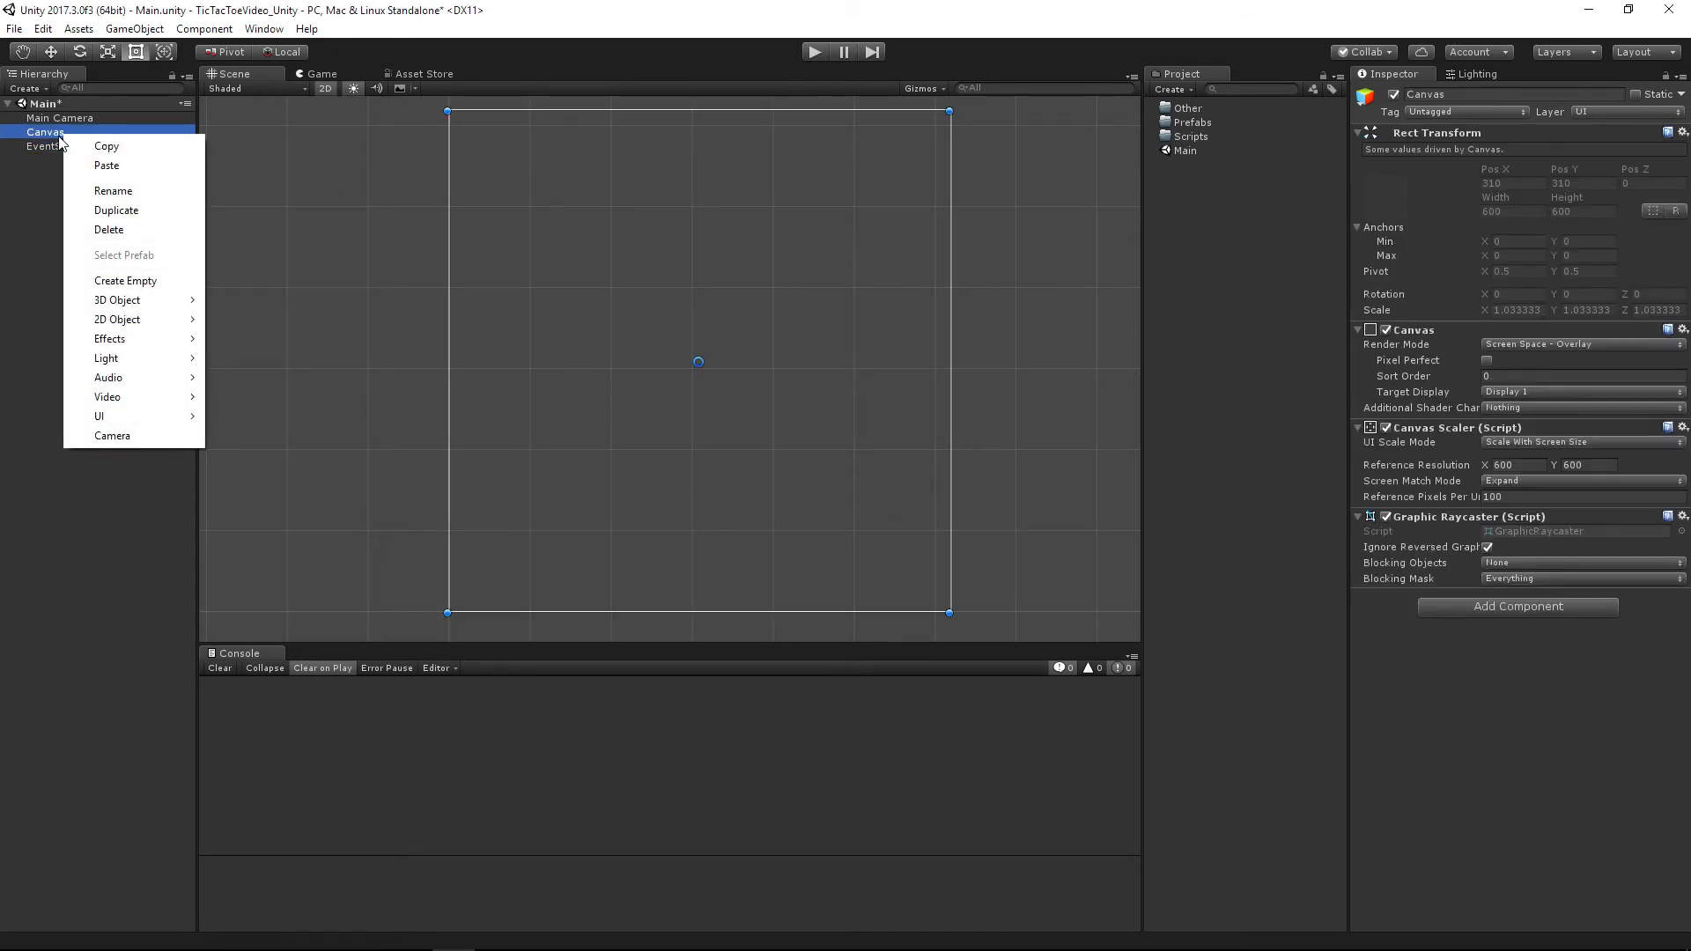
mouse_move(139, 421)
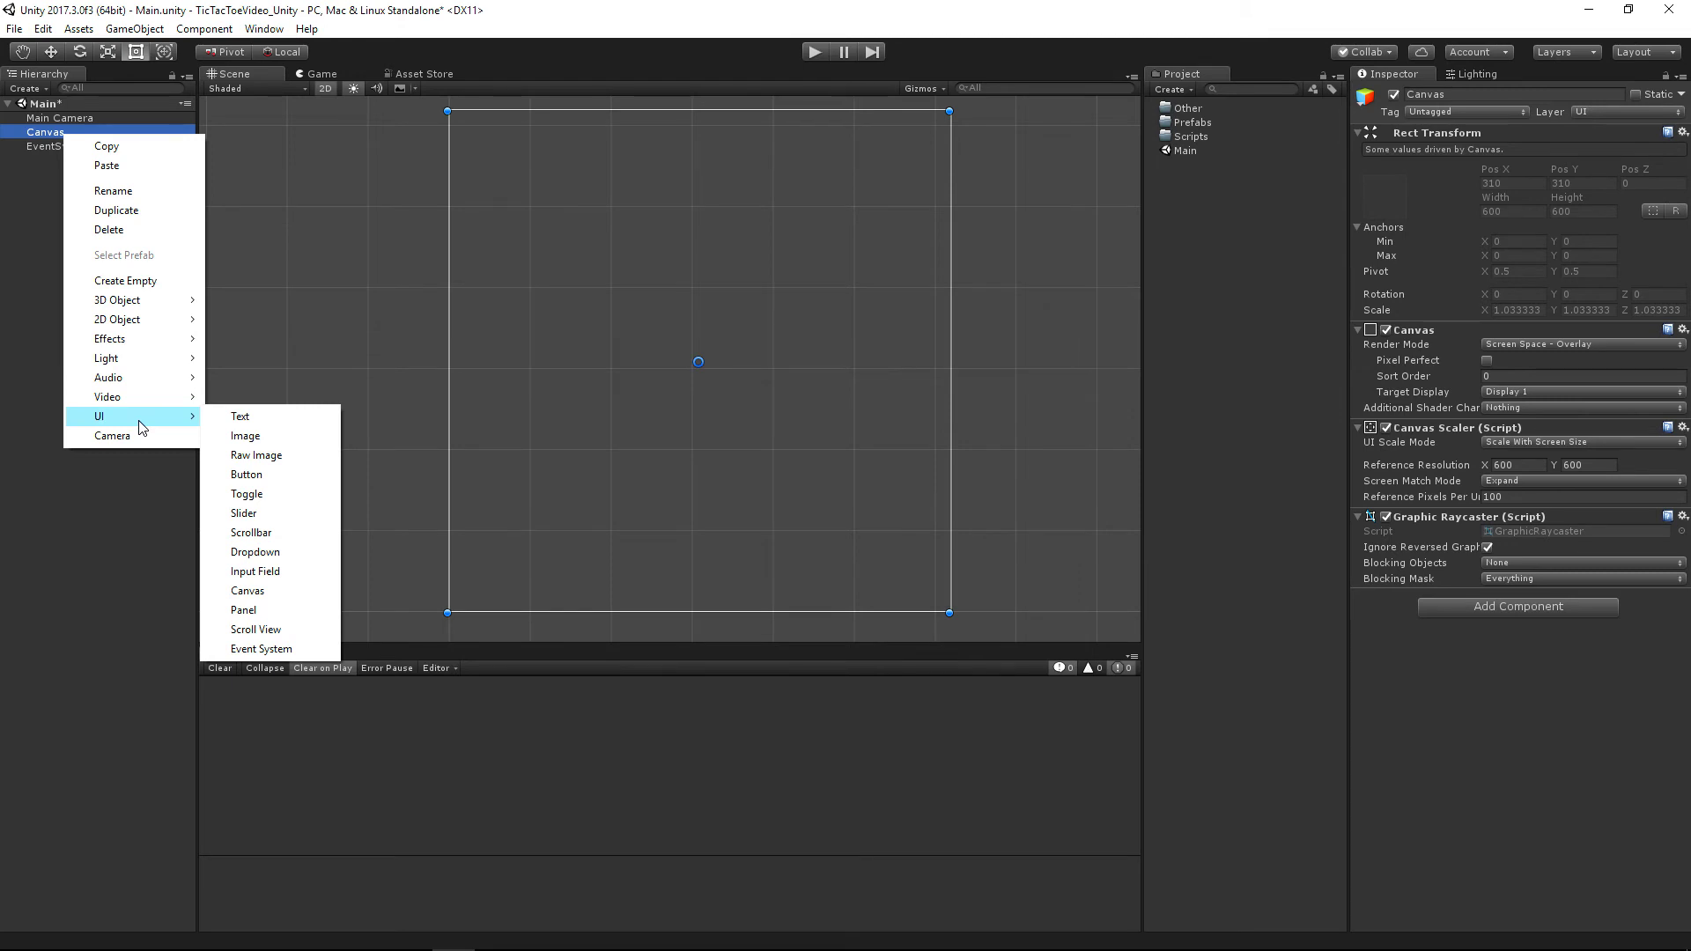
click(269, 435)
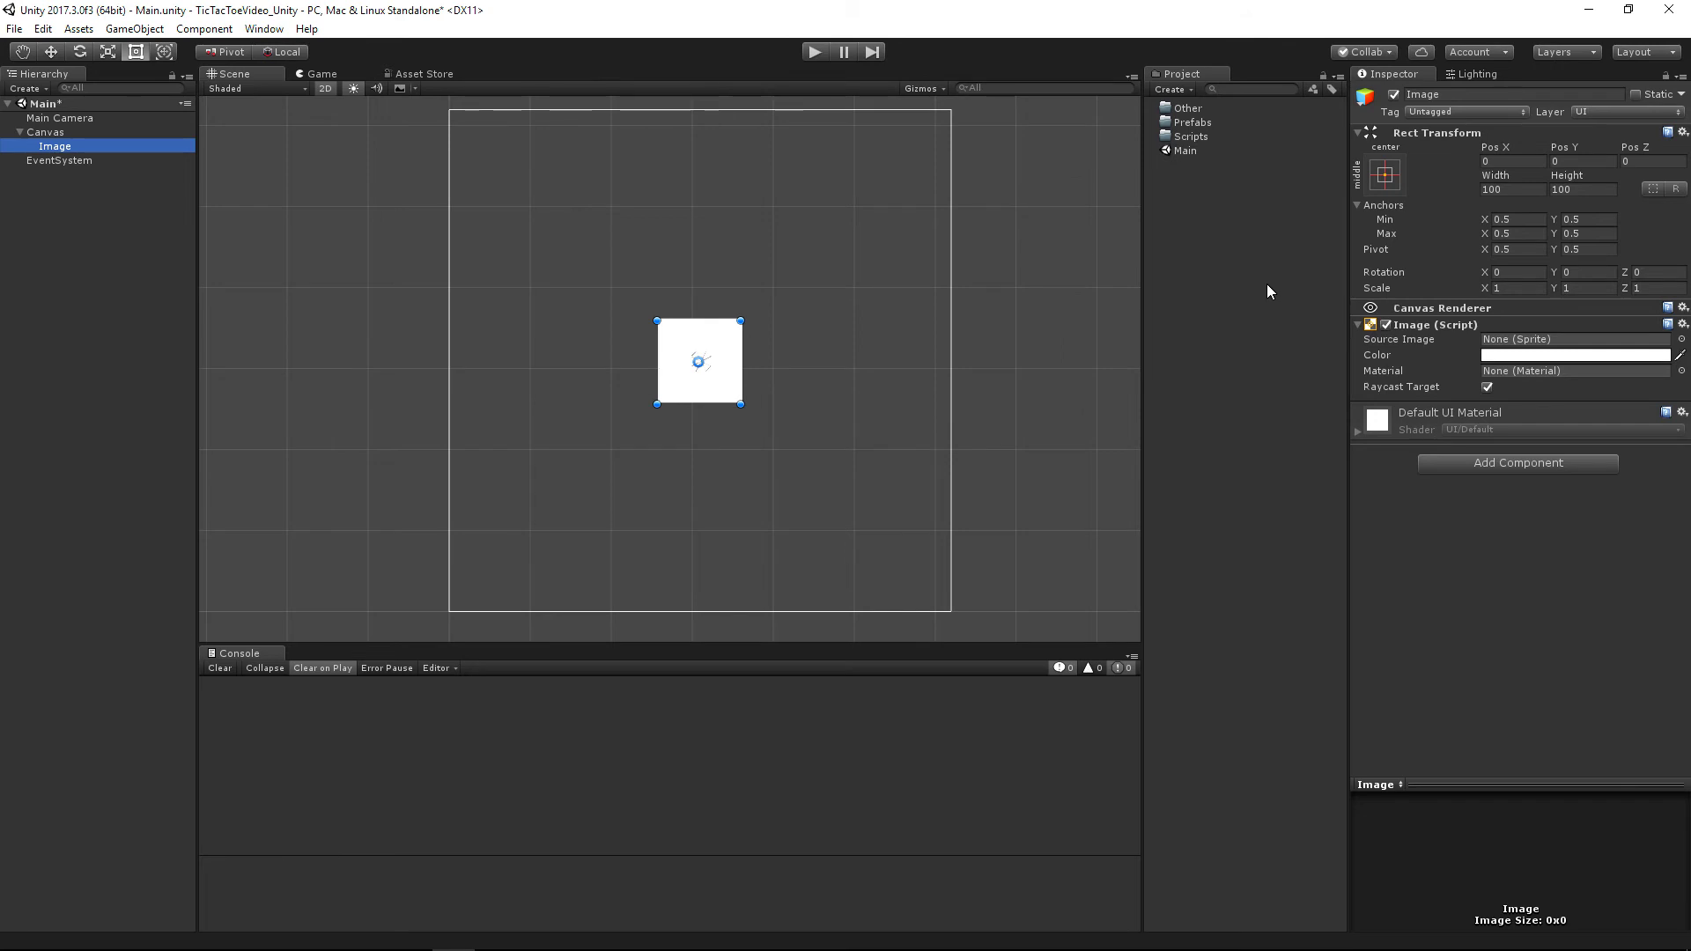
Apply the stretch-stretch anchor preset with Alt+Shift so the Image fills the canvas.
click(1386, 180)
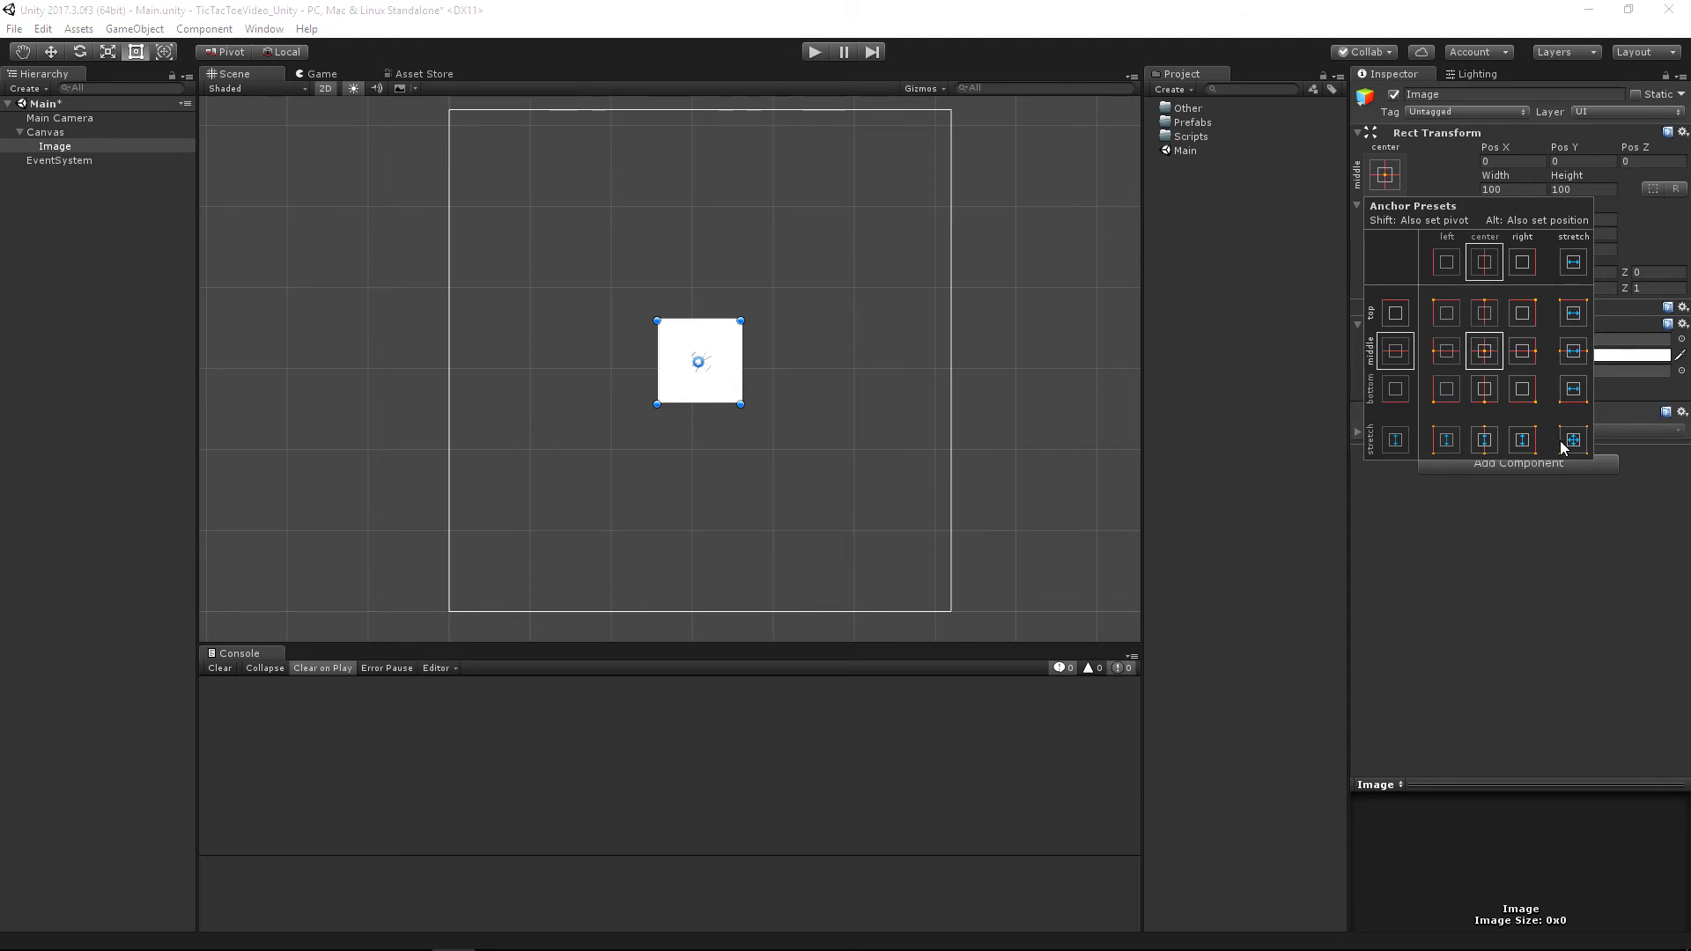
key(alt)
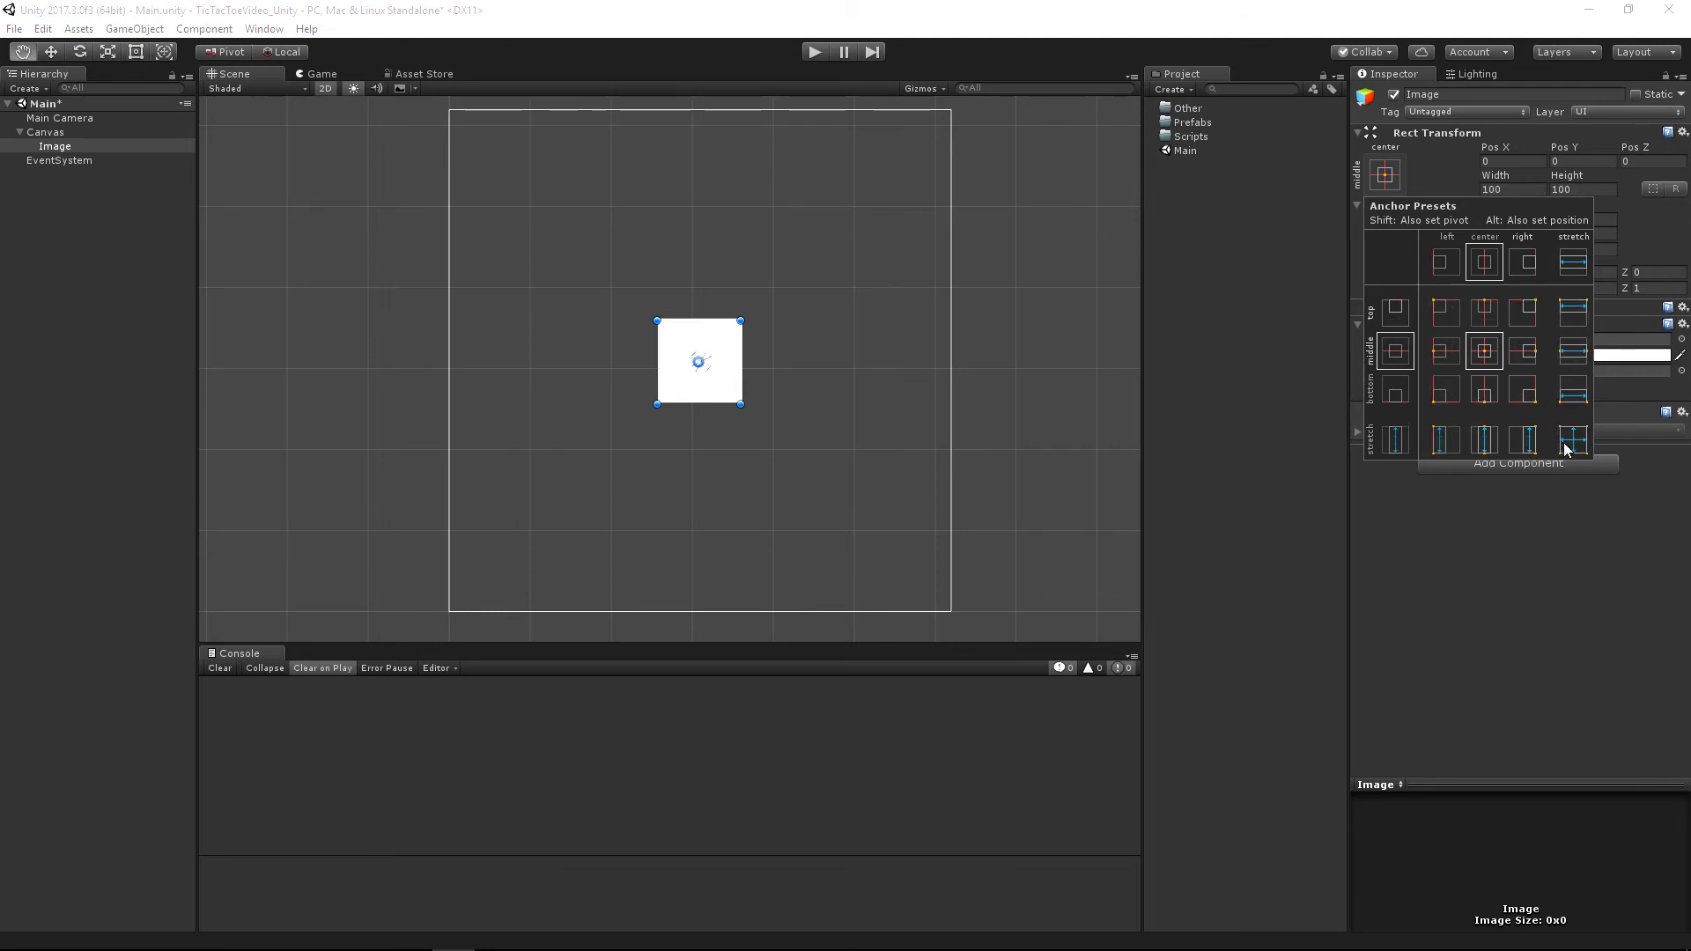
alt+click(1570, 447)
key(shift)
alt+click(1575, 440)
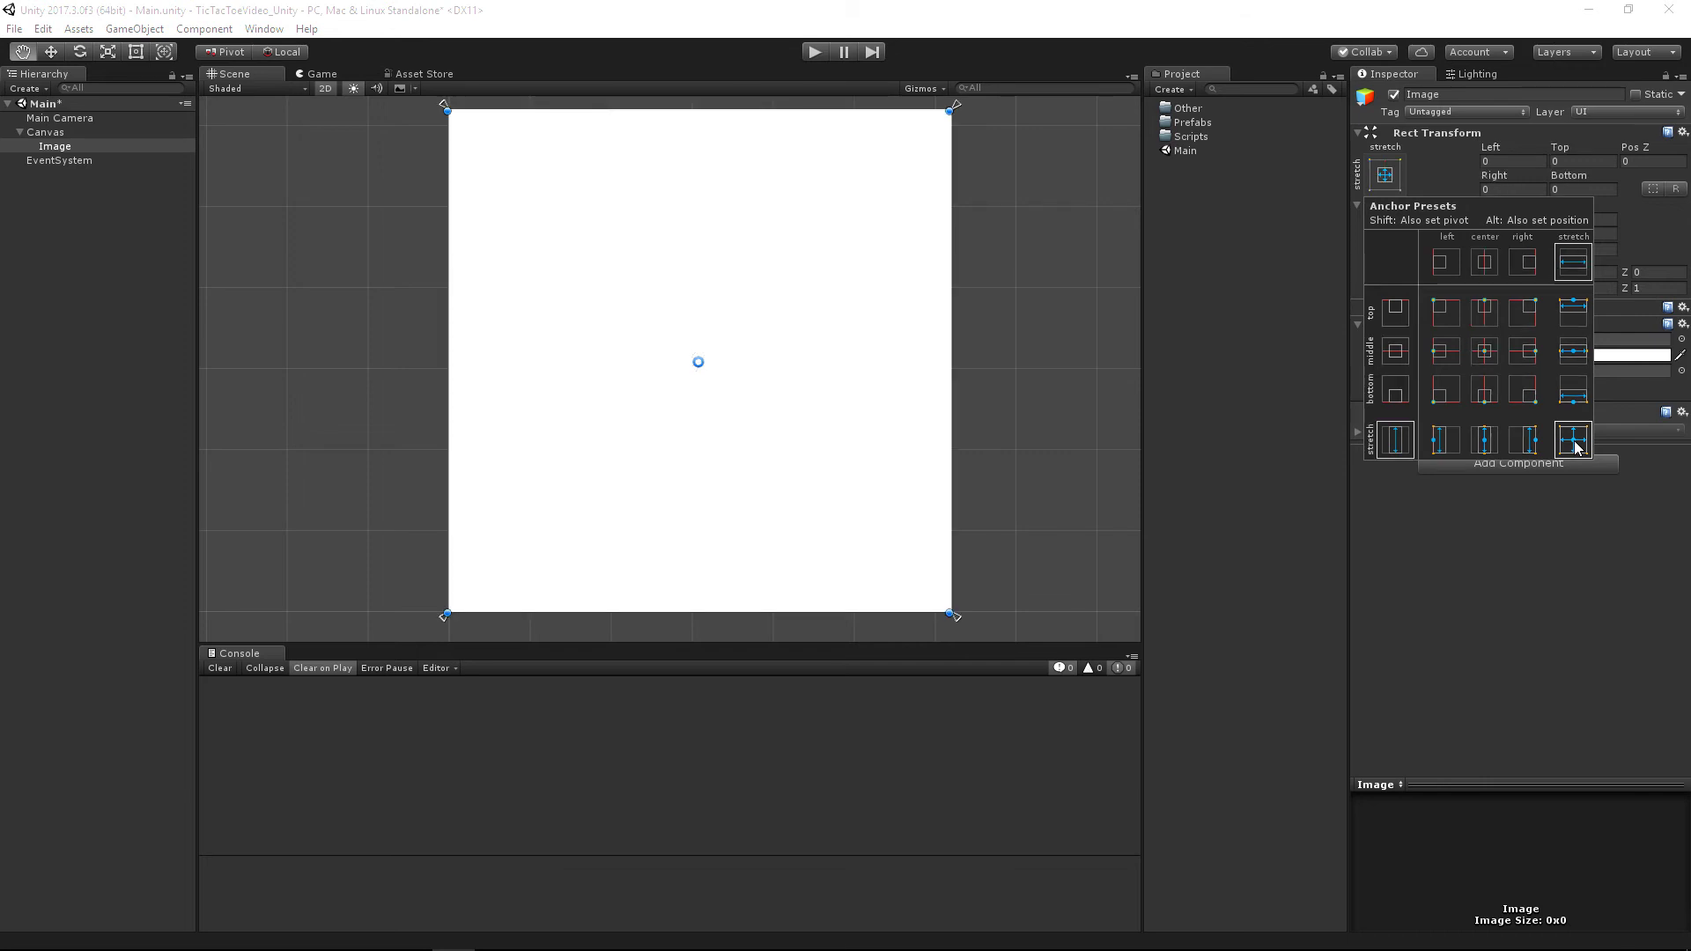
key(t)
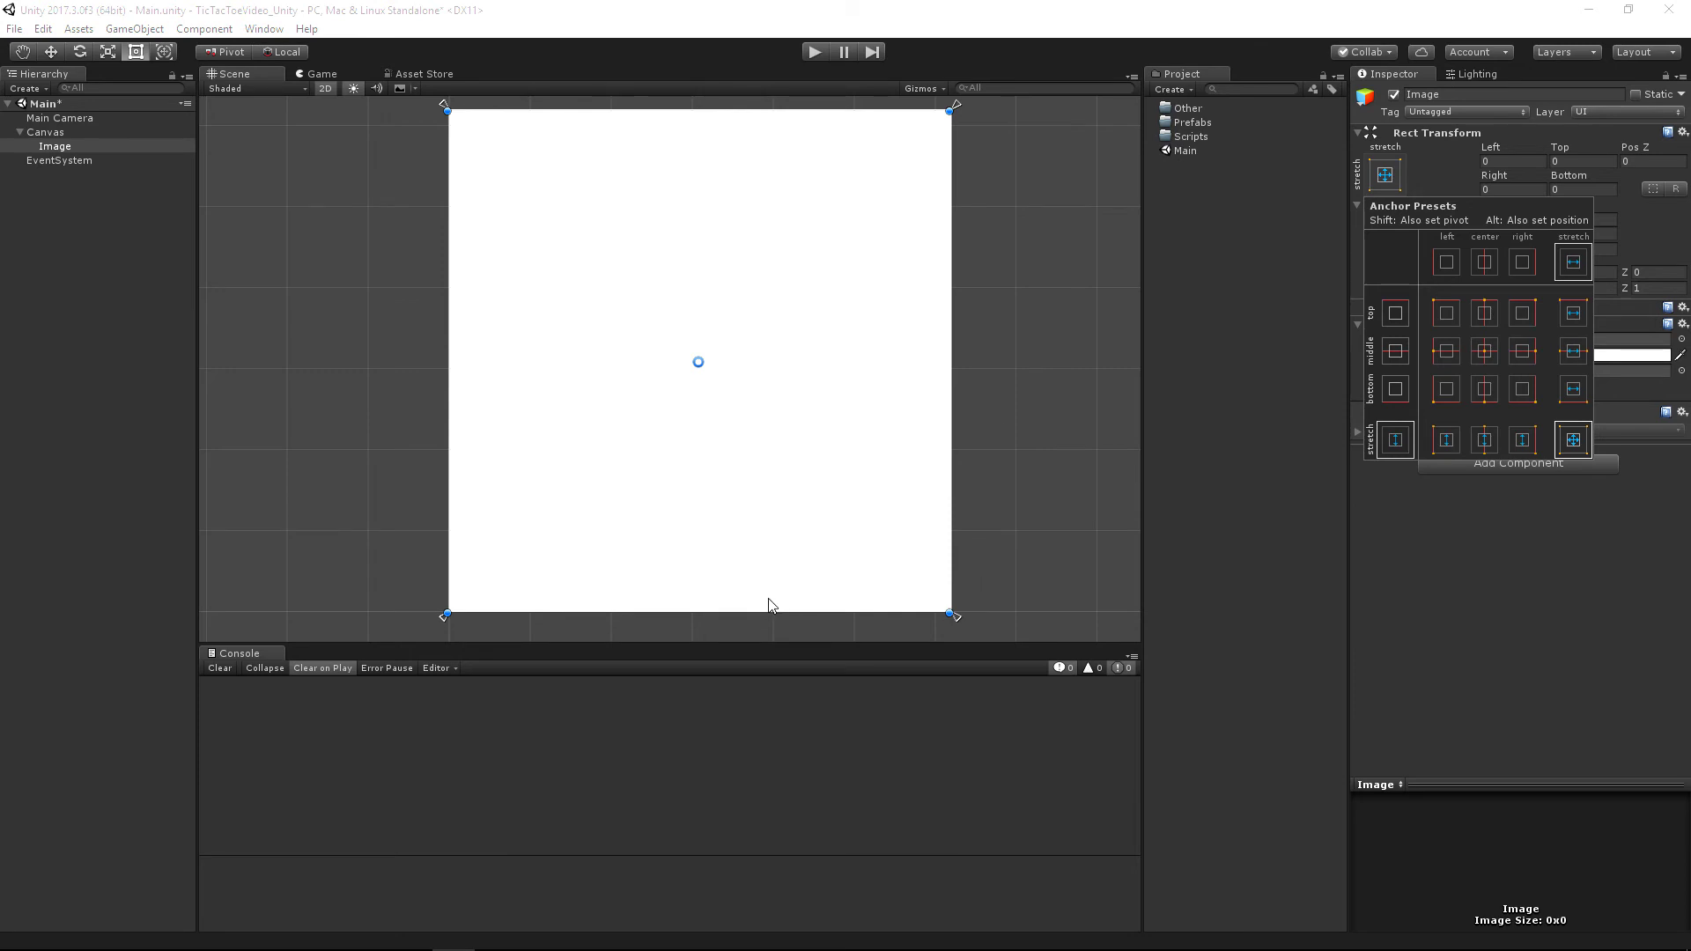
click(54, 147)
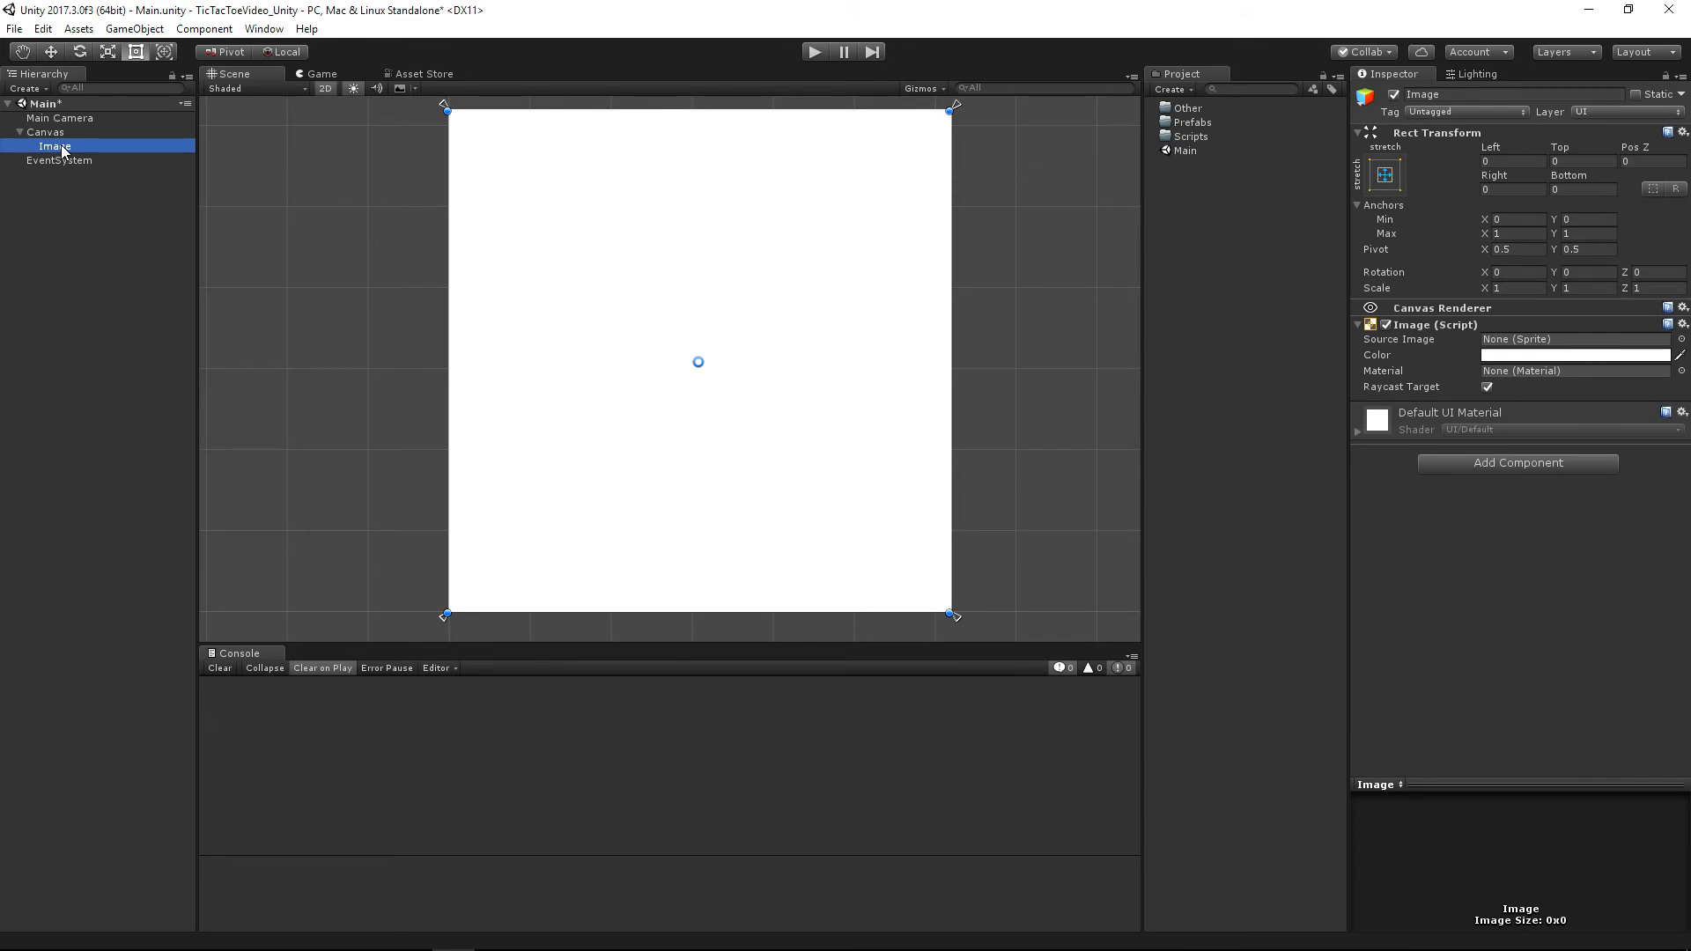
Rename the full-canvas Image under Canvas to 'Background'.
right_click(61, 147)
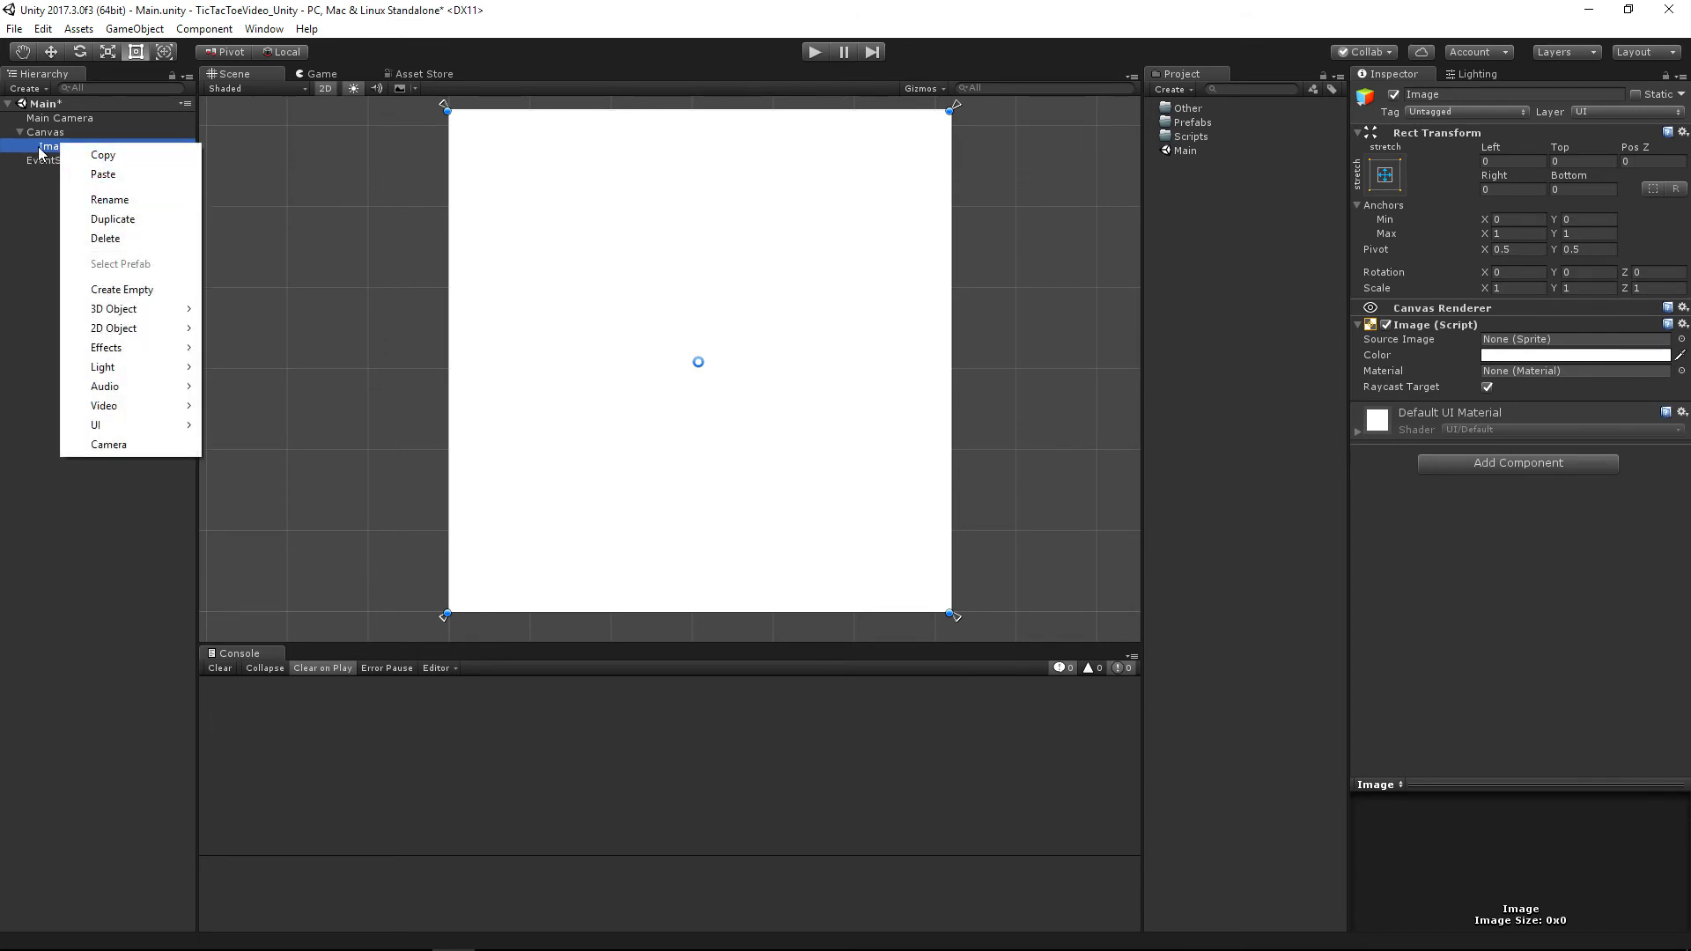
click(39, 149)
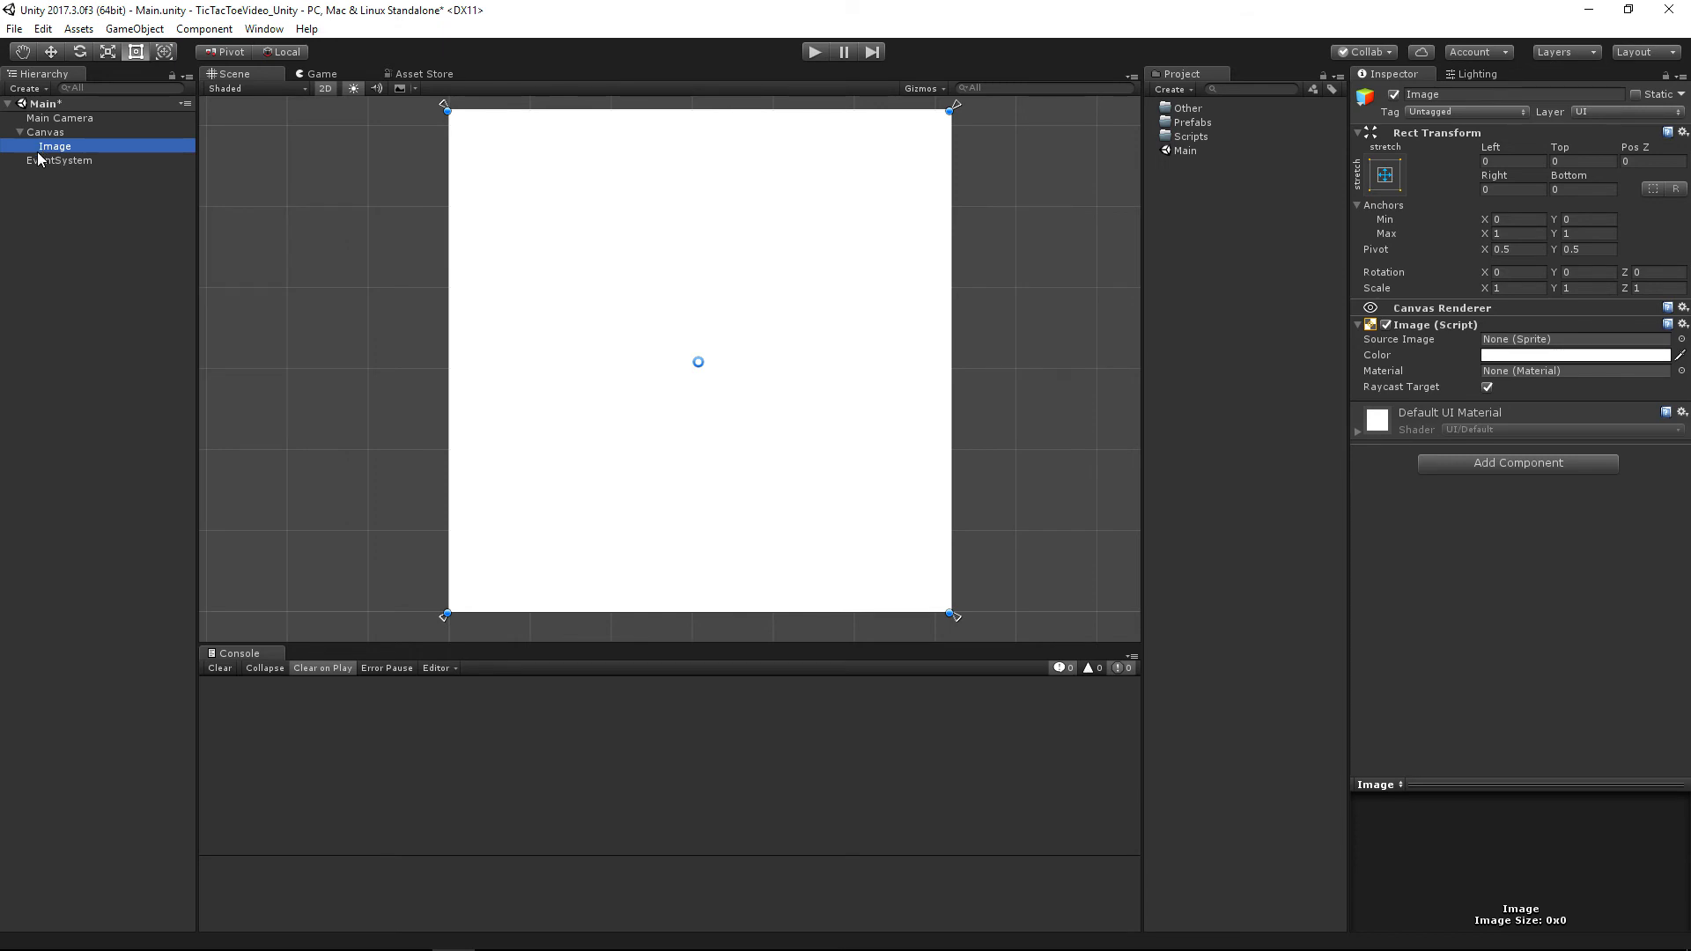
click(38, 147)
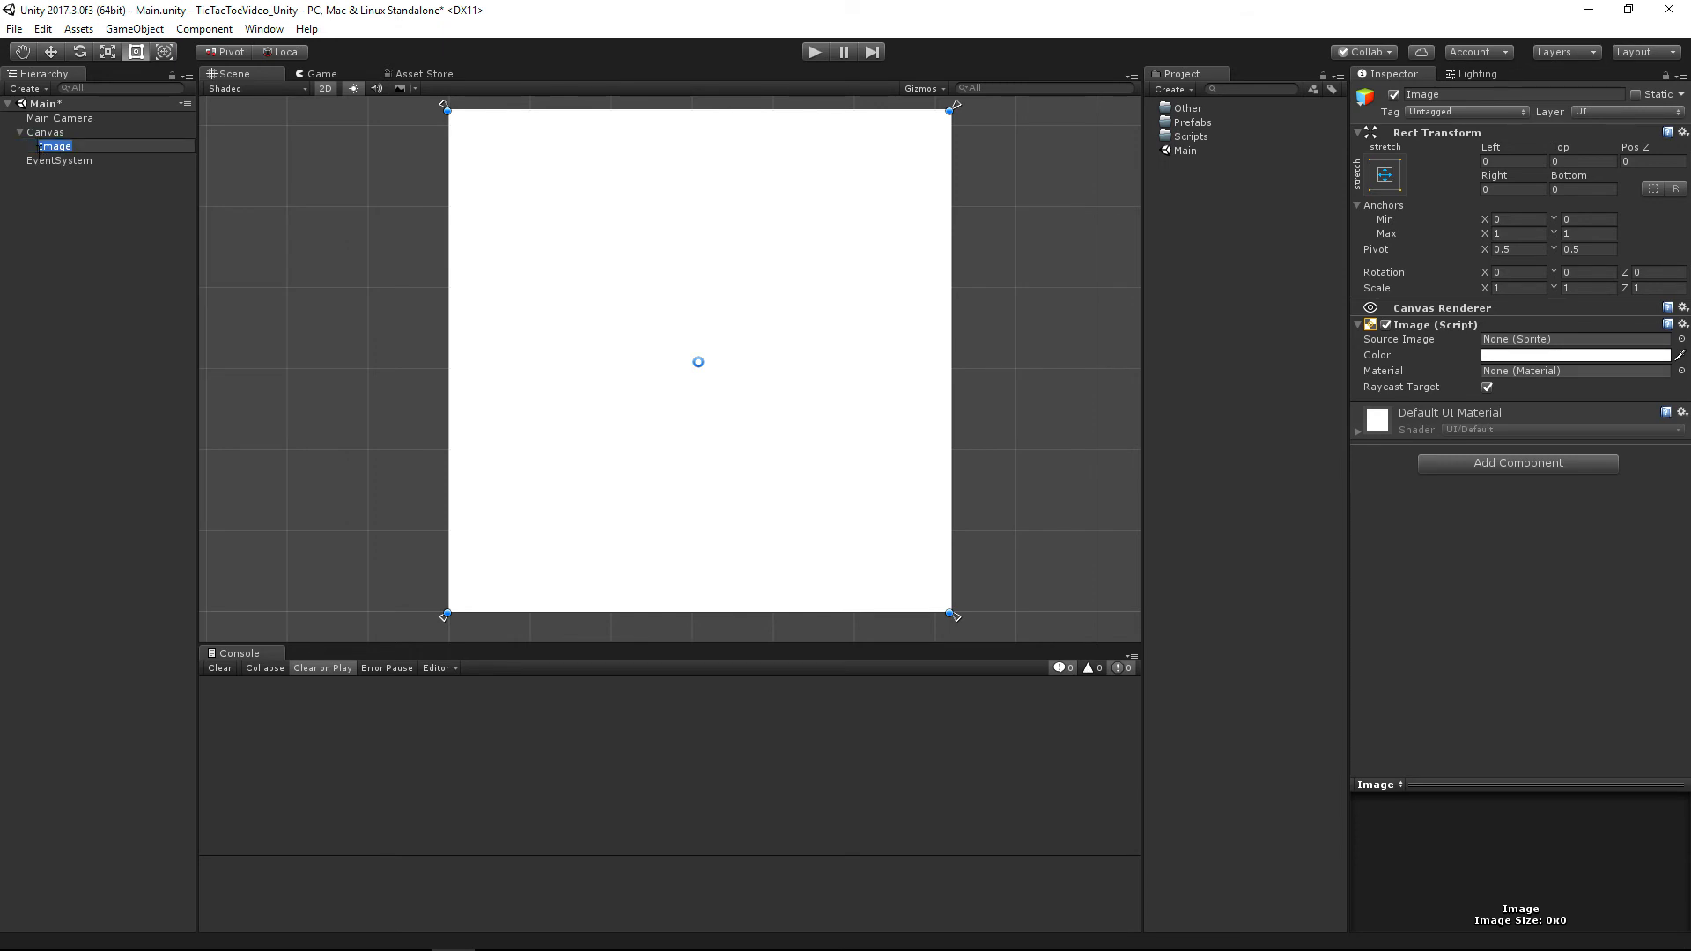
text(Background)
key(Return)
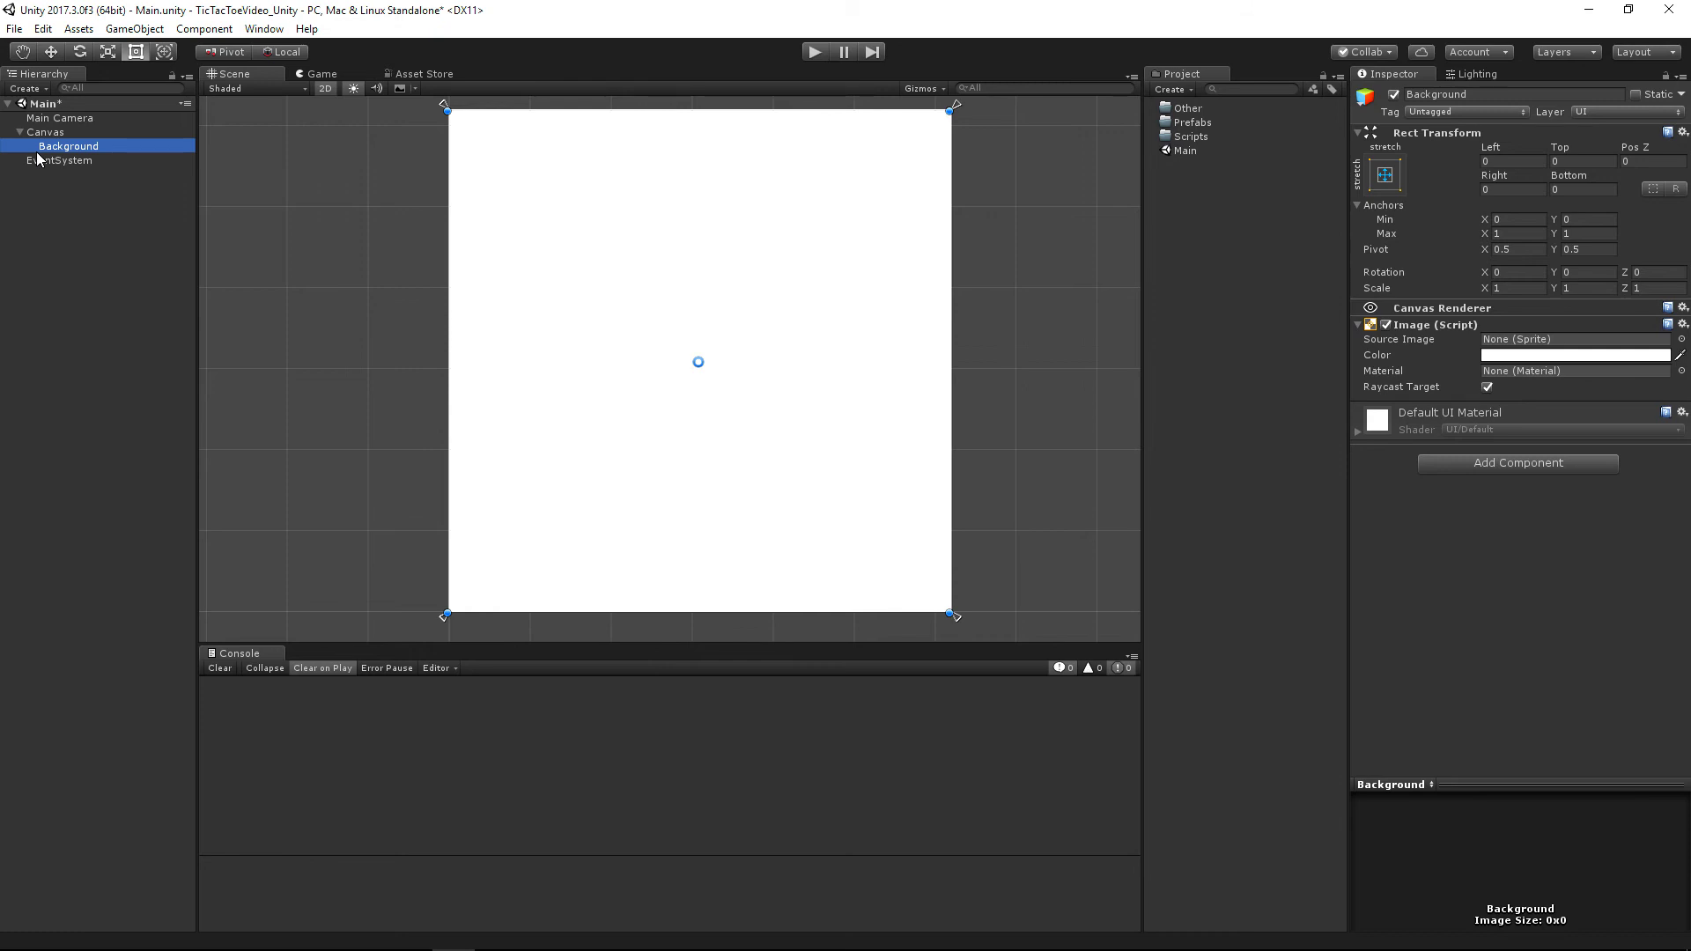
Add an empty child object under Background and name it 'Lines'.
right_click(37, 152)
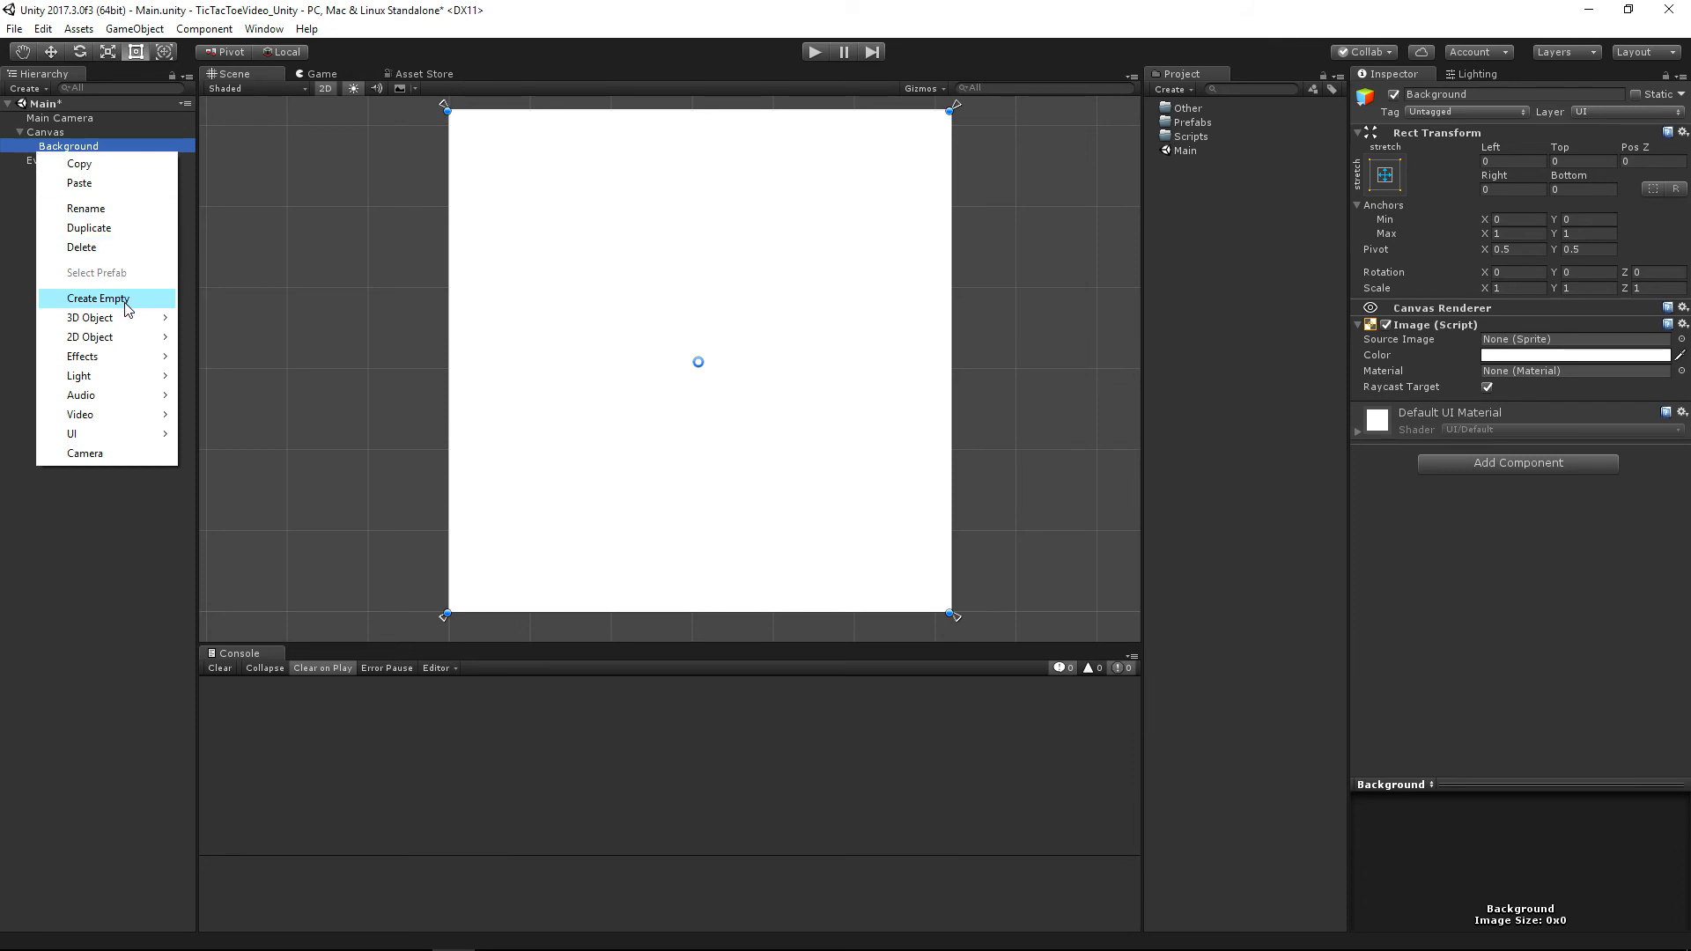
click(97, 299)
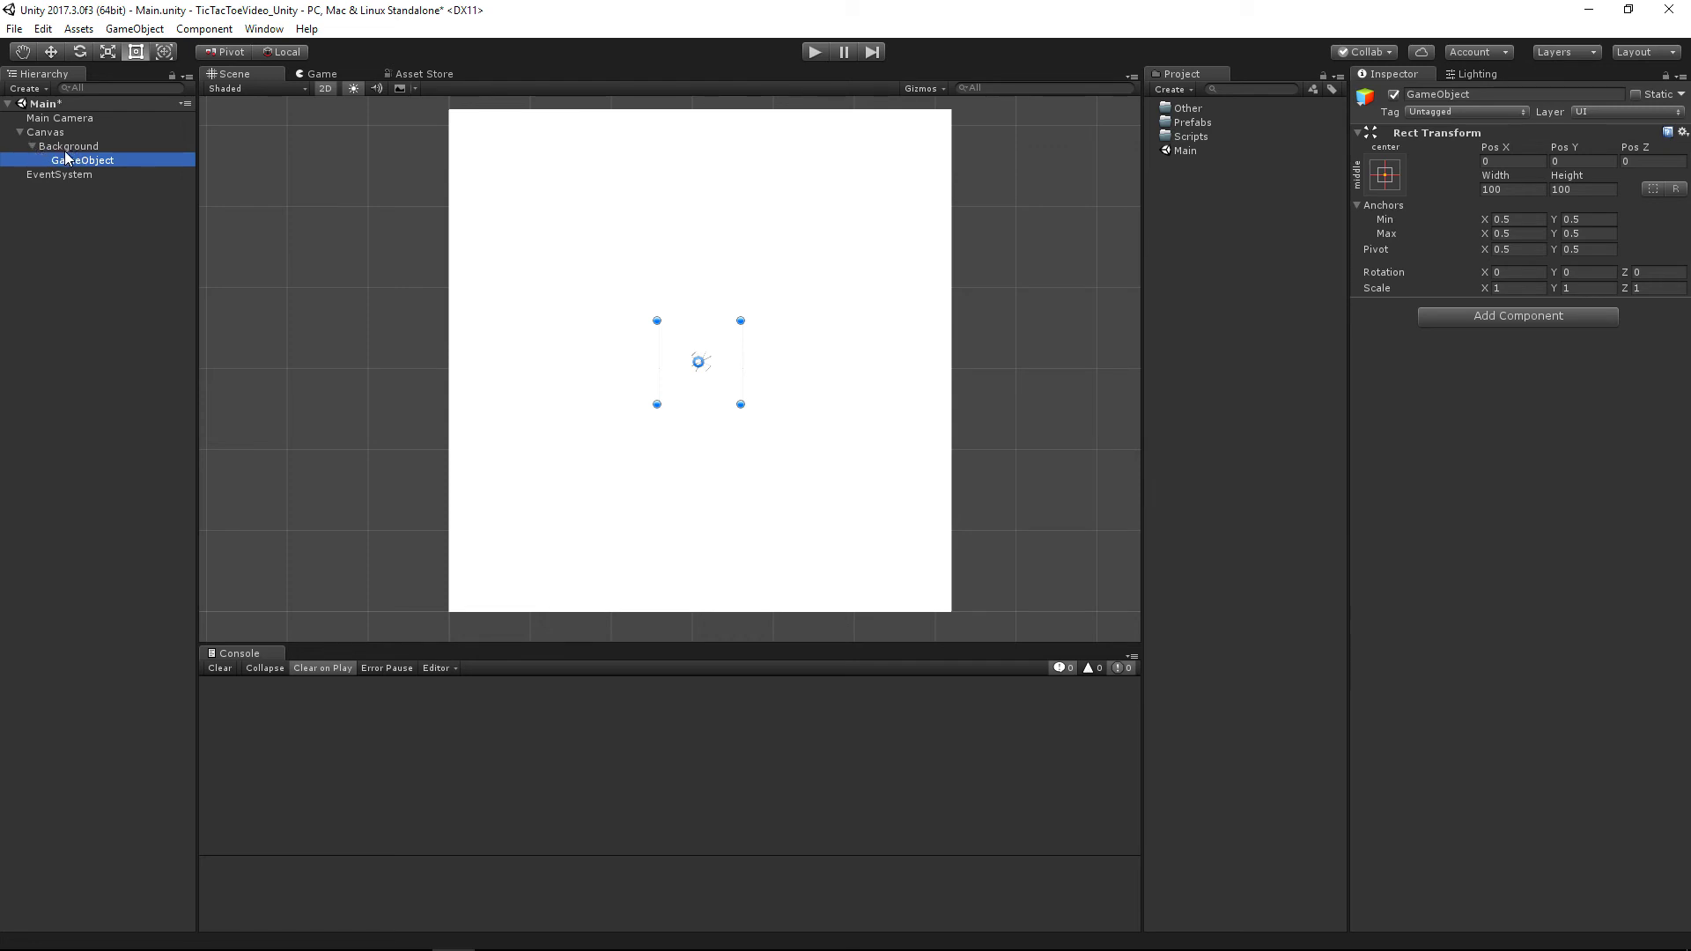
click(110, 161)
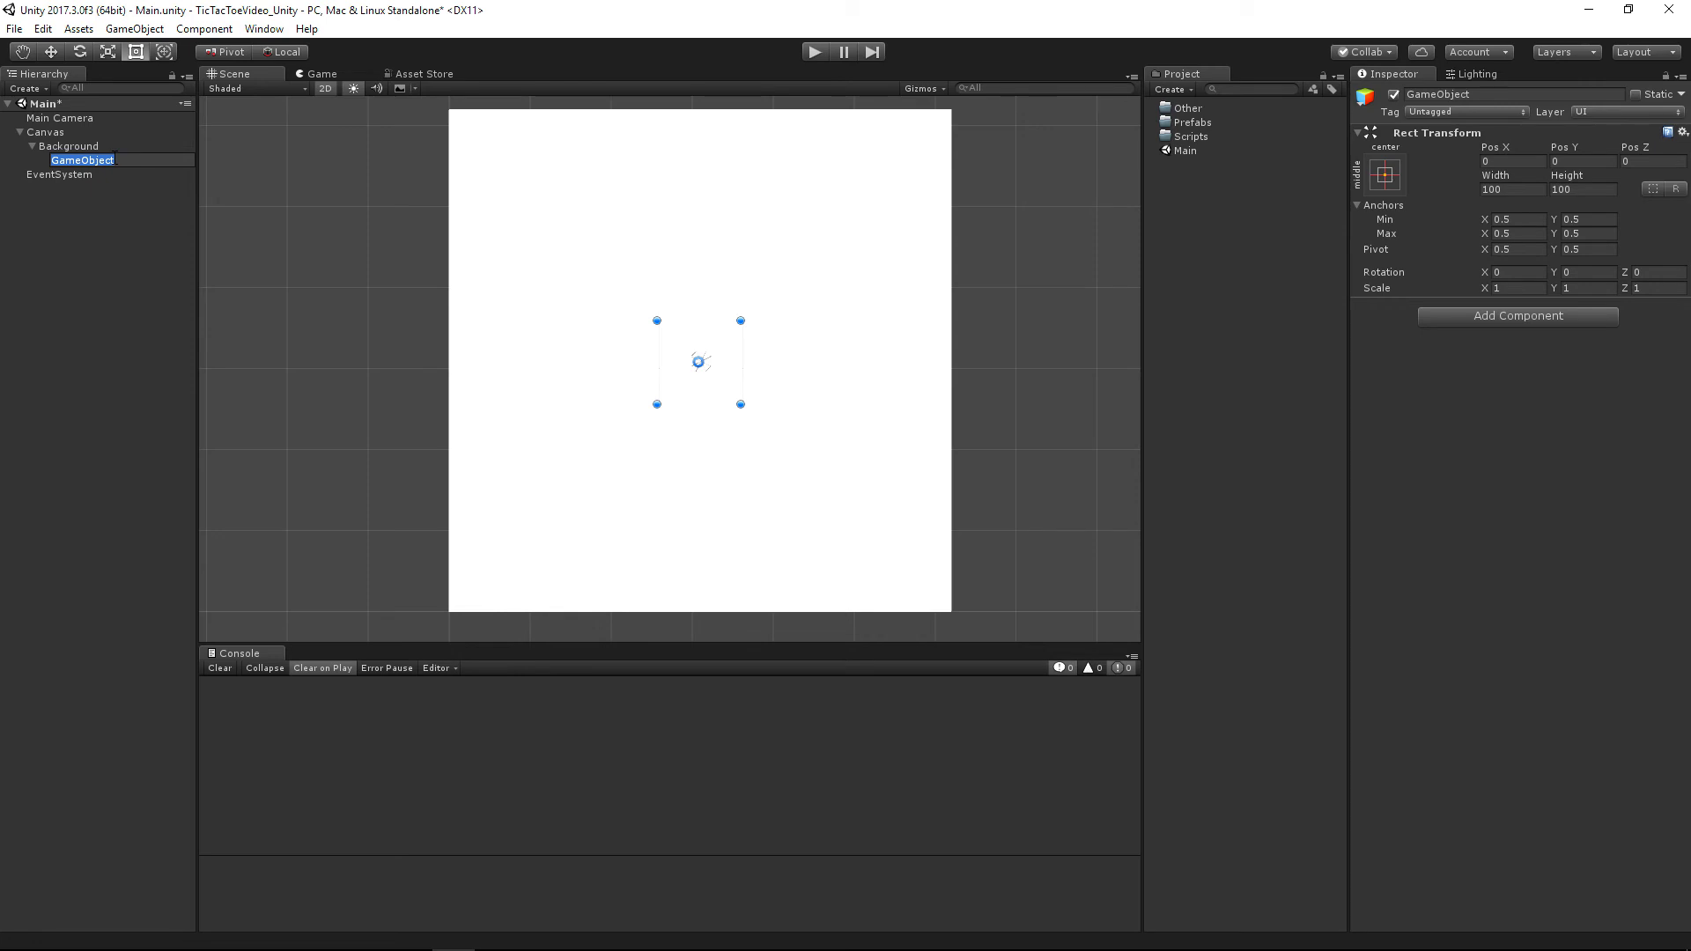
text(Lines)
key(Return)
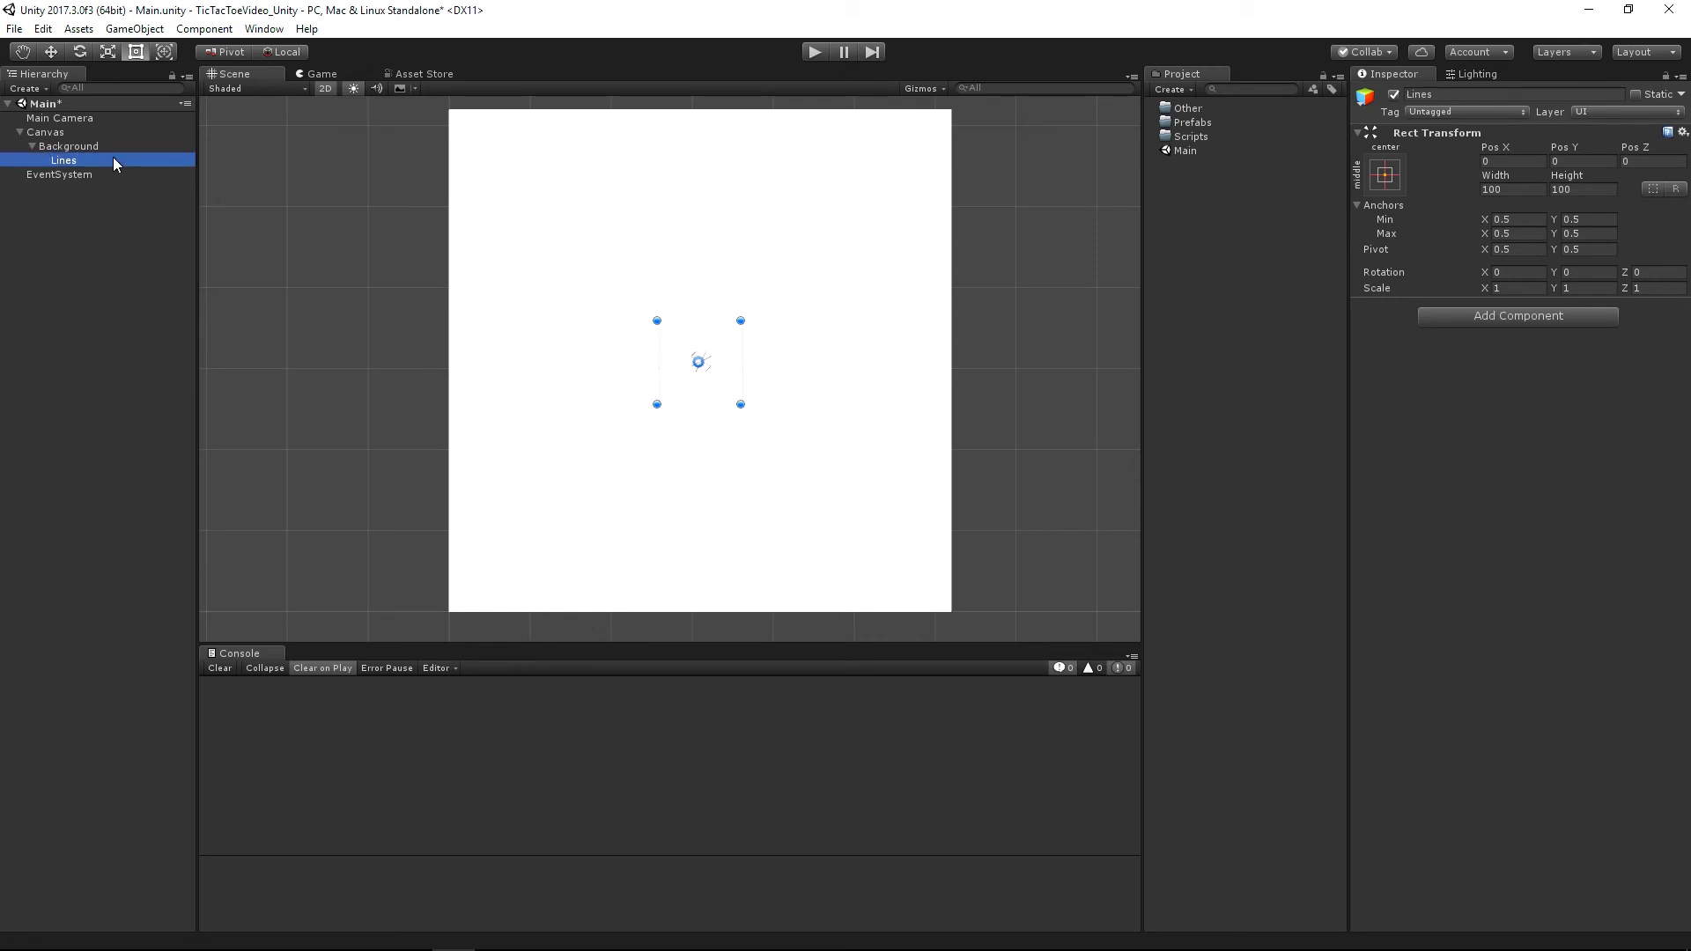
Stretch Lines to fill the whole canvas, with all edge offsets at 0.
click(1388, 178)
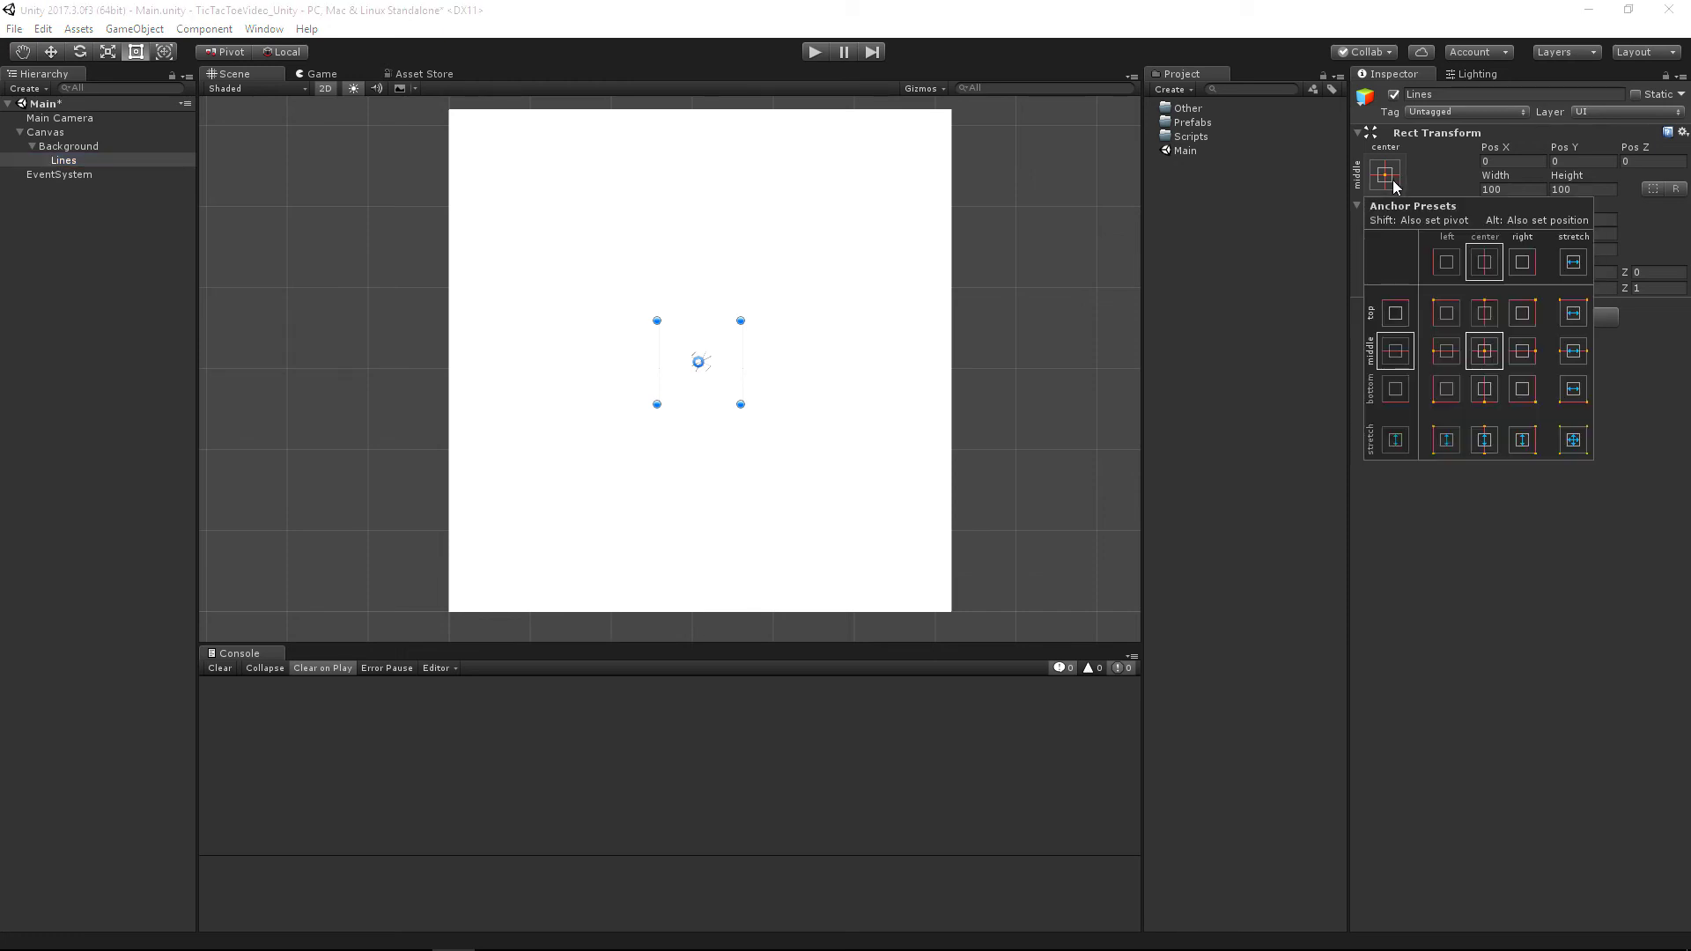
alt+shift+click(1574, 440)
key(t)
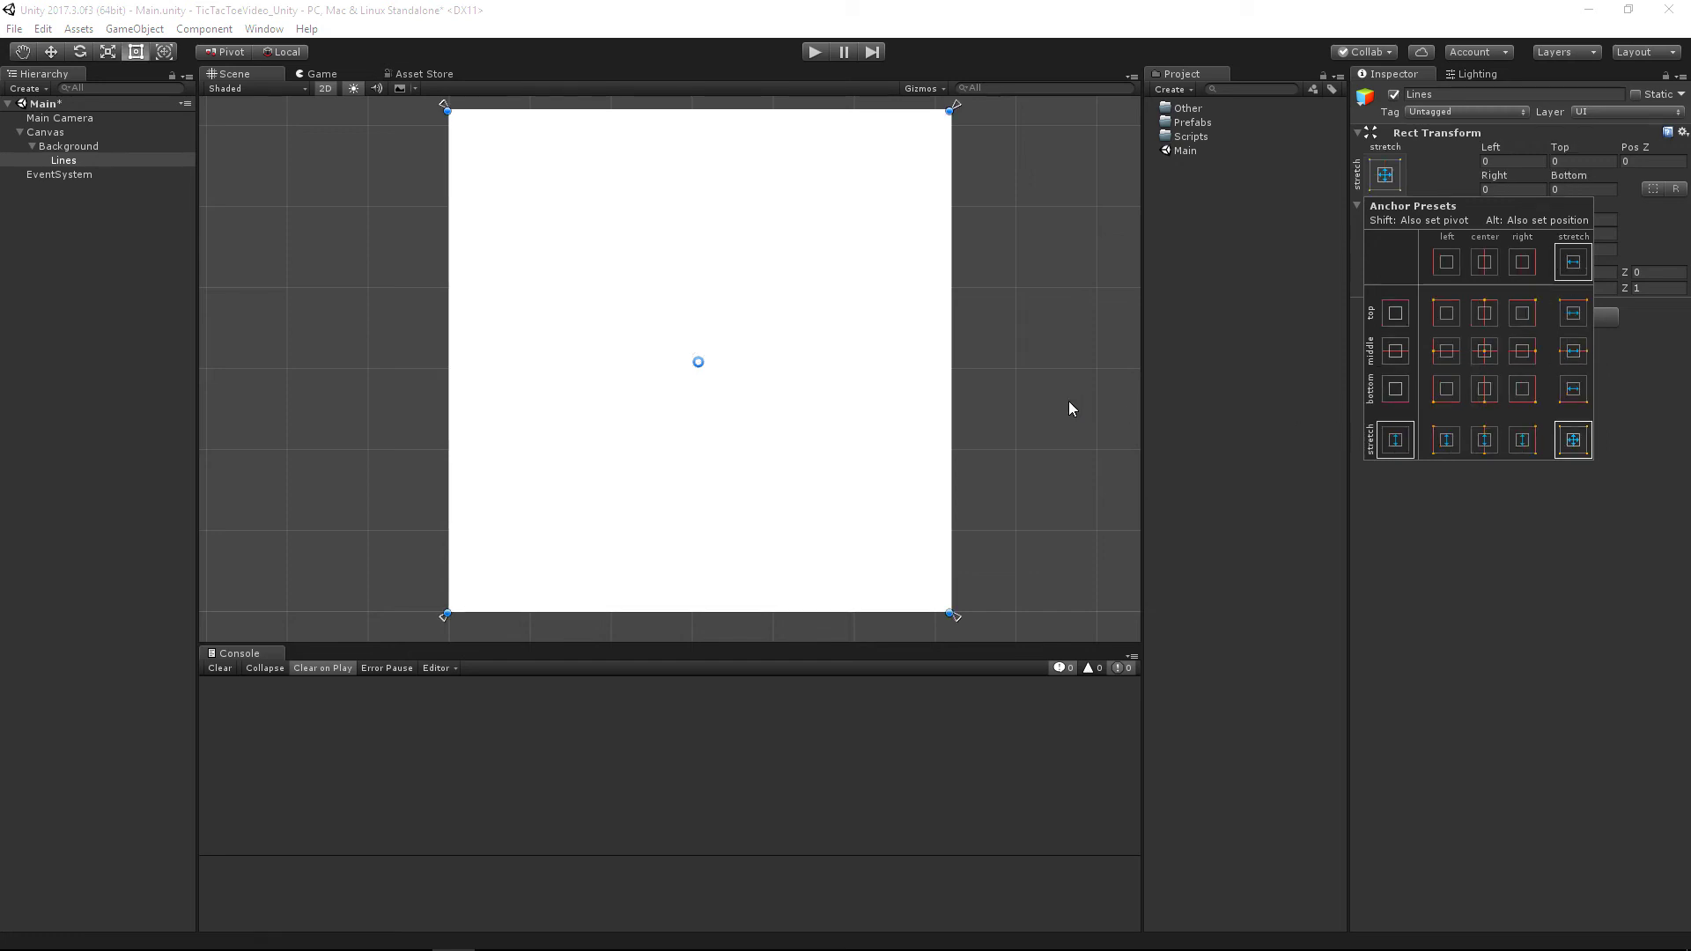
Create a new UI Image as a child of the Lines object.
right_click(74, 160)
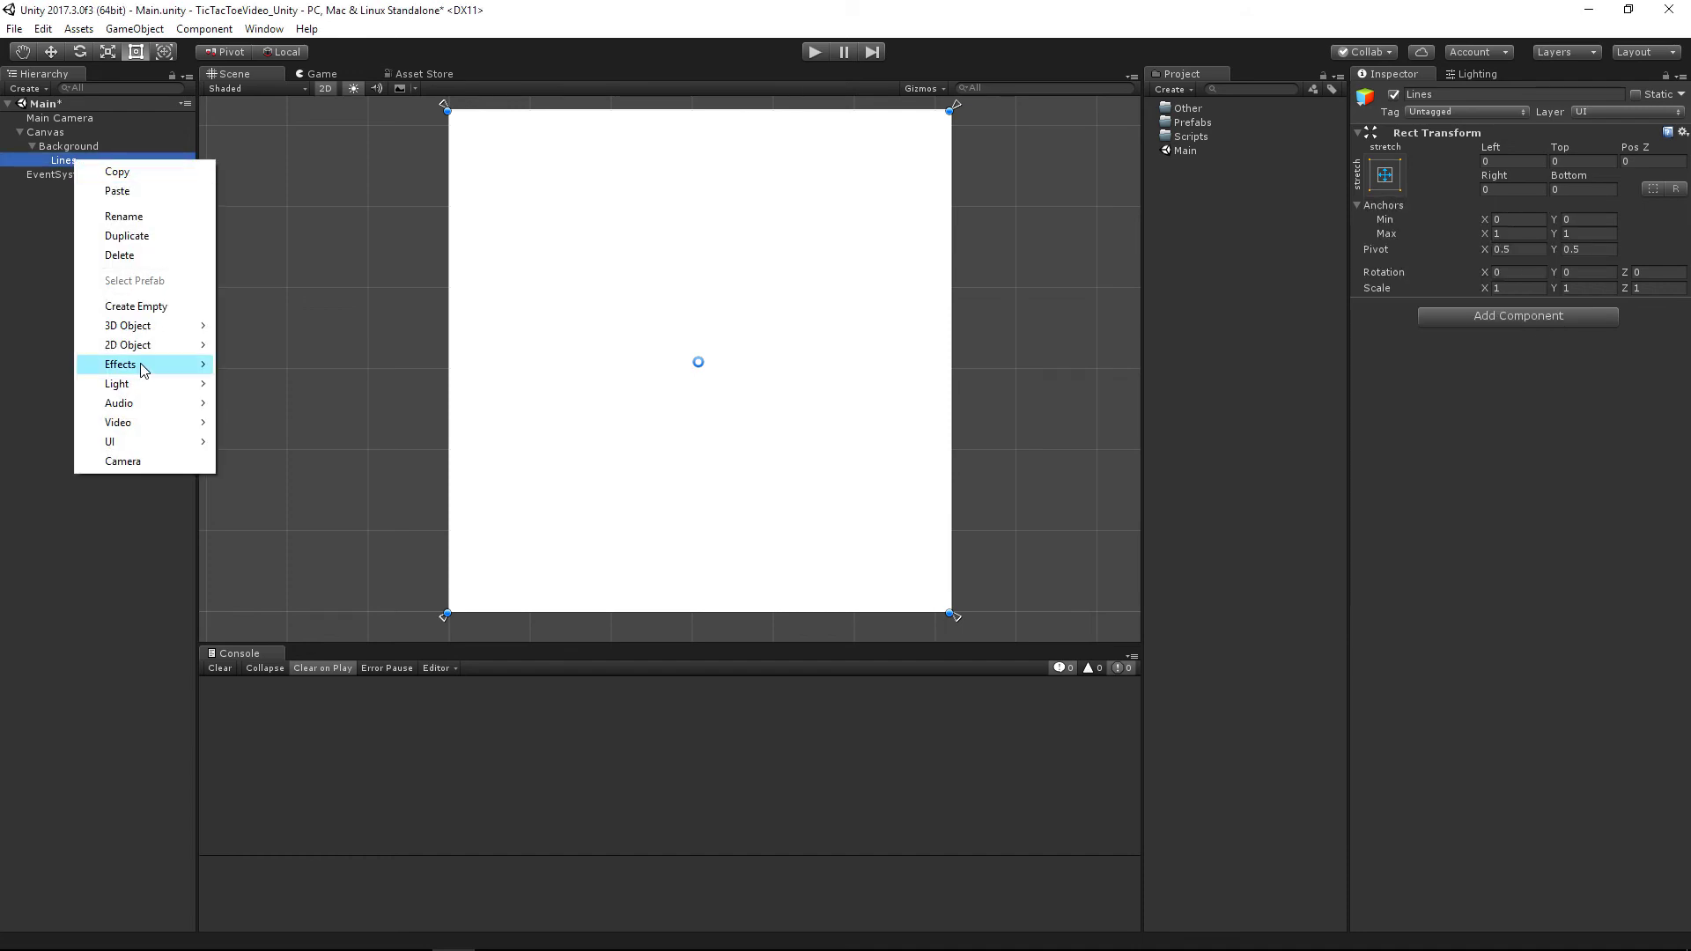
mouse_move(157, 447)
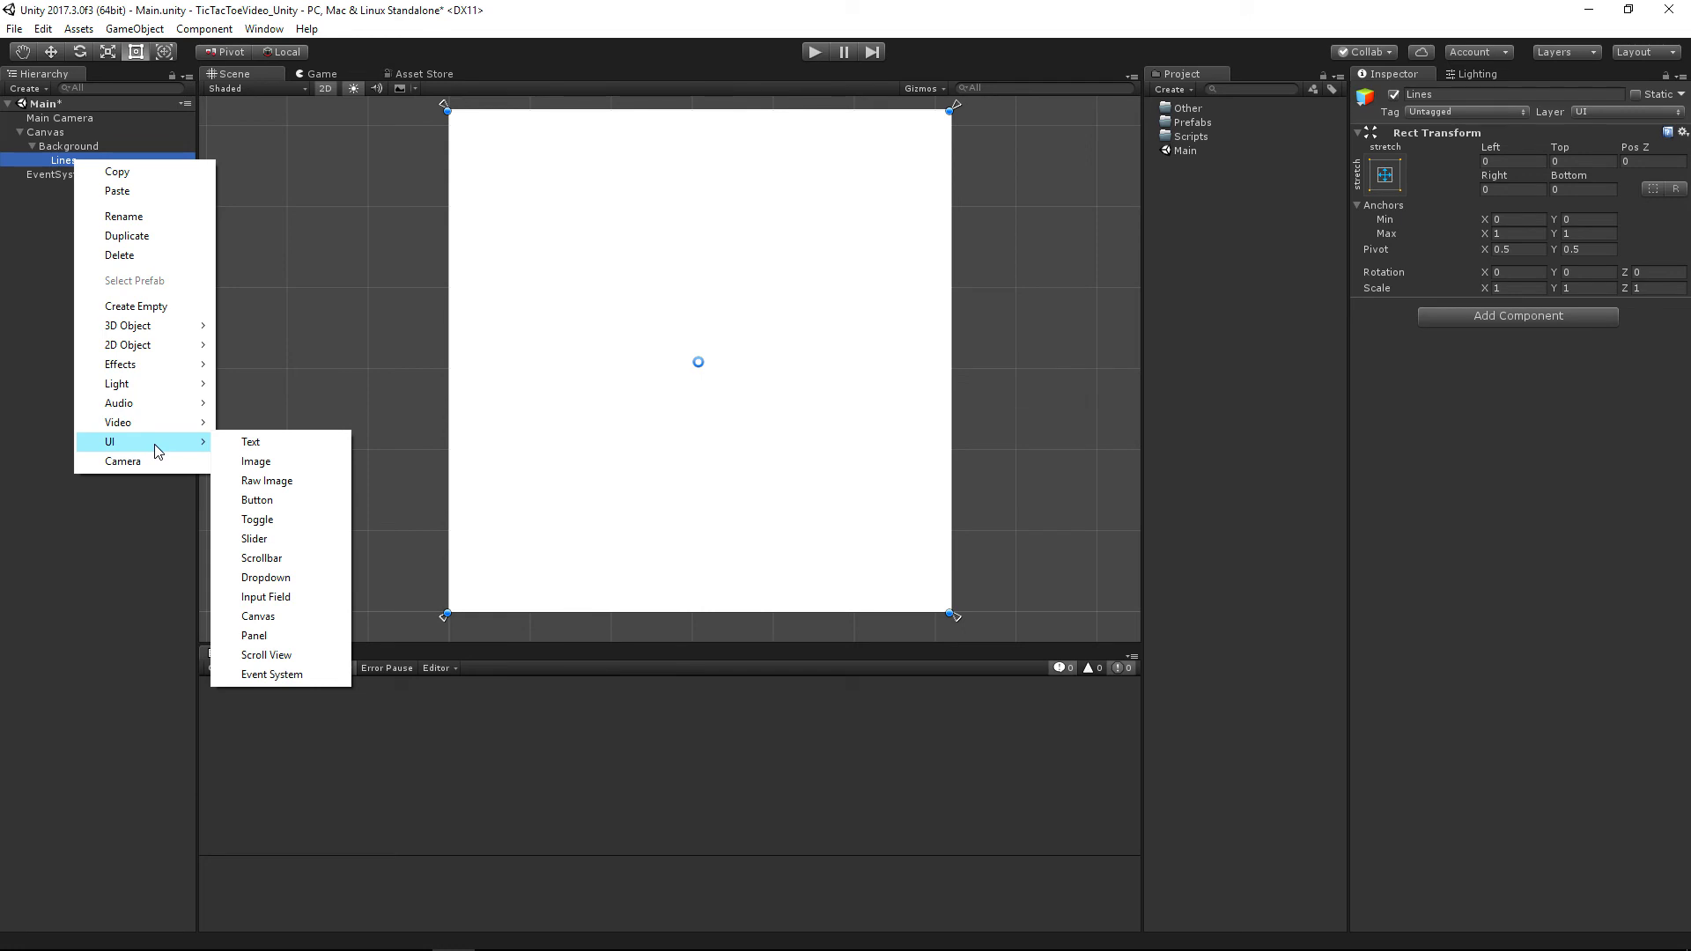
click(285, 467)
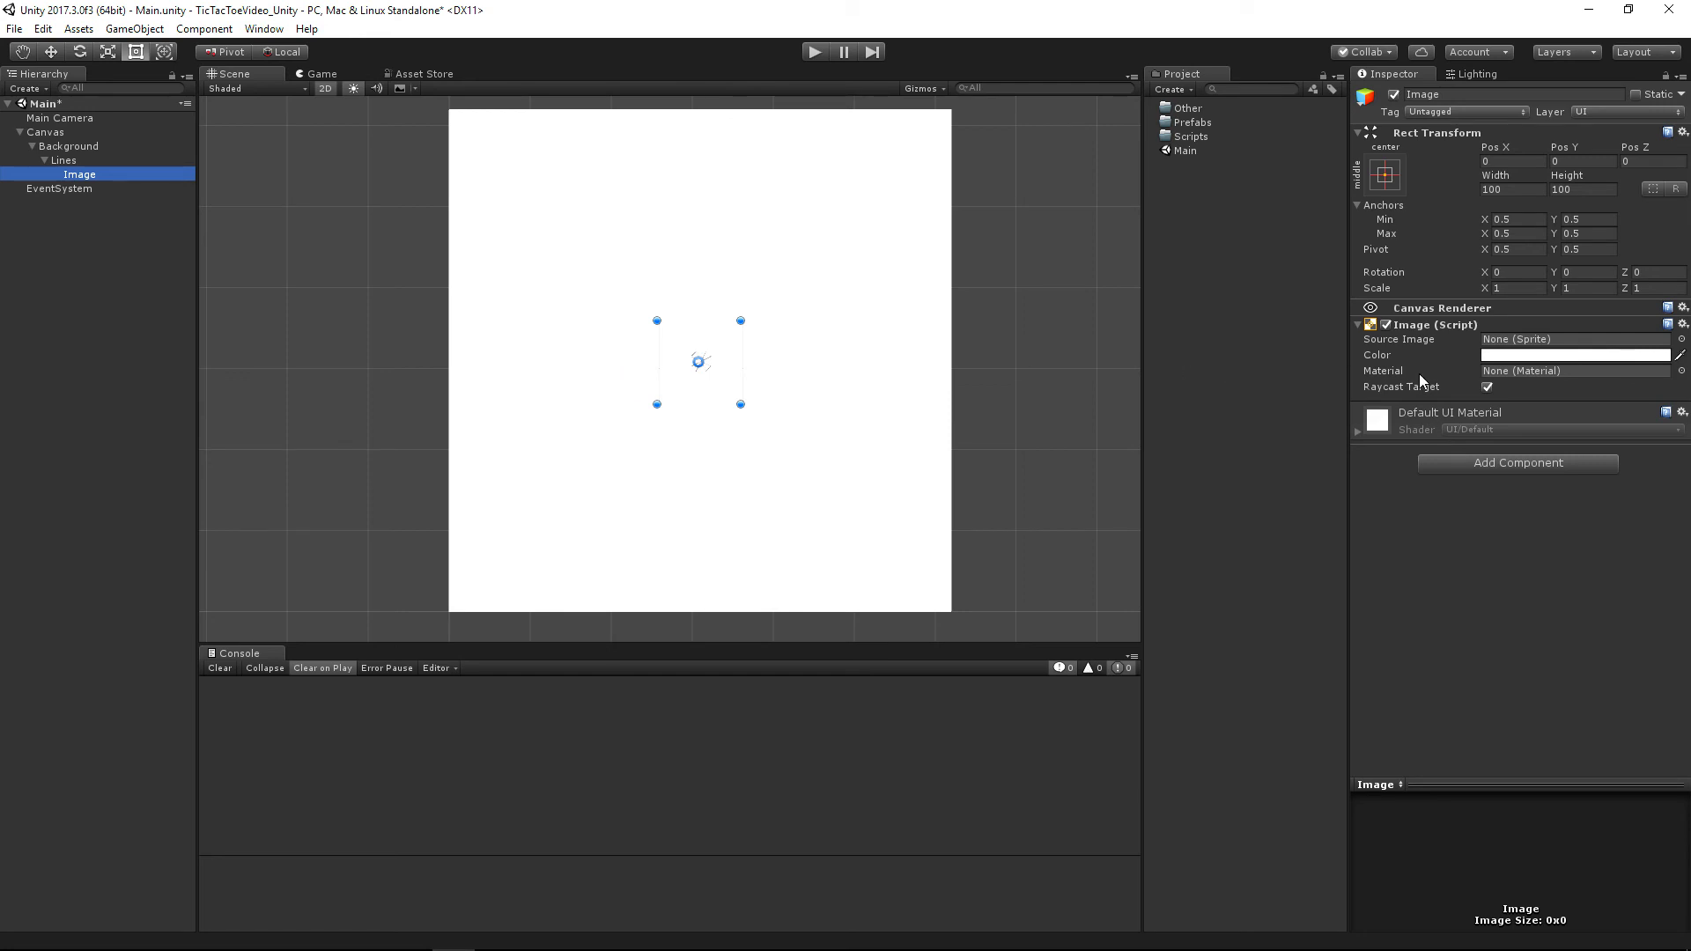
Change the Background image colour to mid-grey RGB 124, 124, 124 (7C7C7C).
click(96, 148)
click(1550, 355)
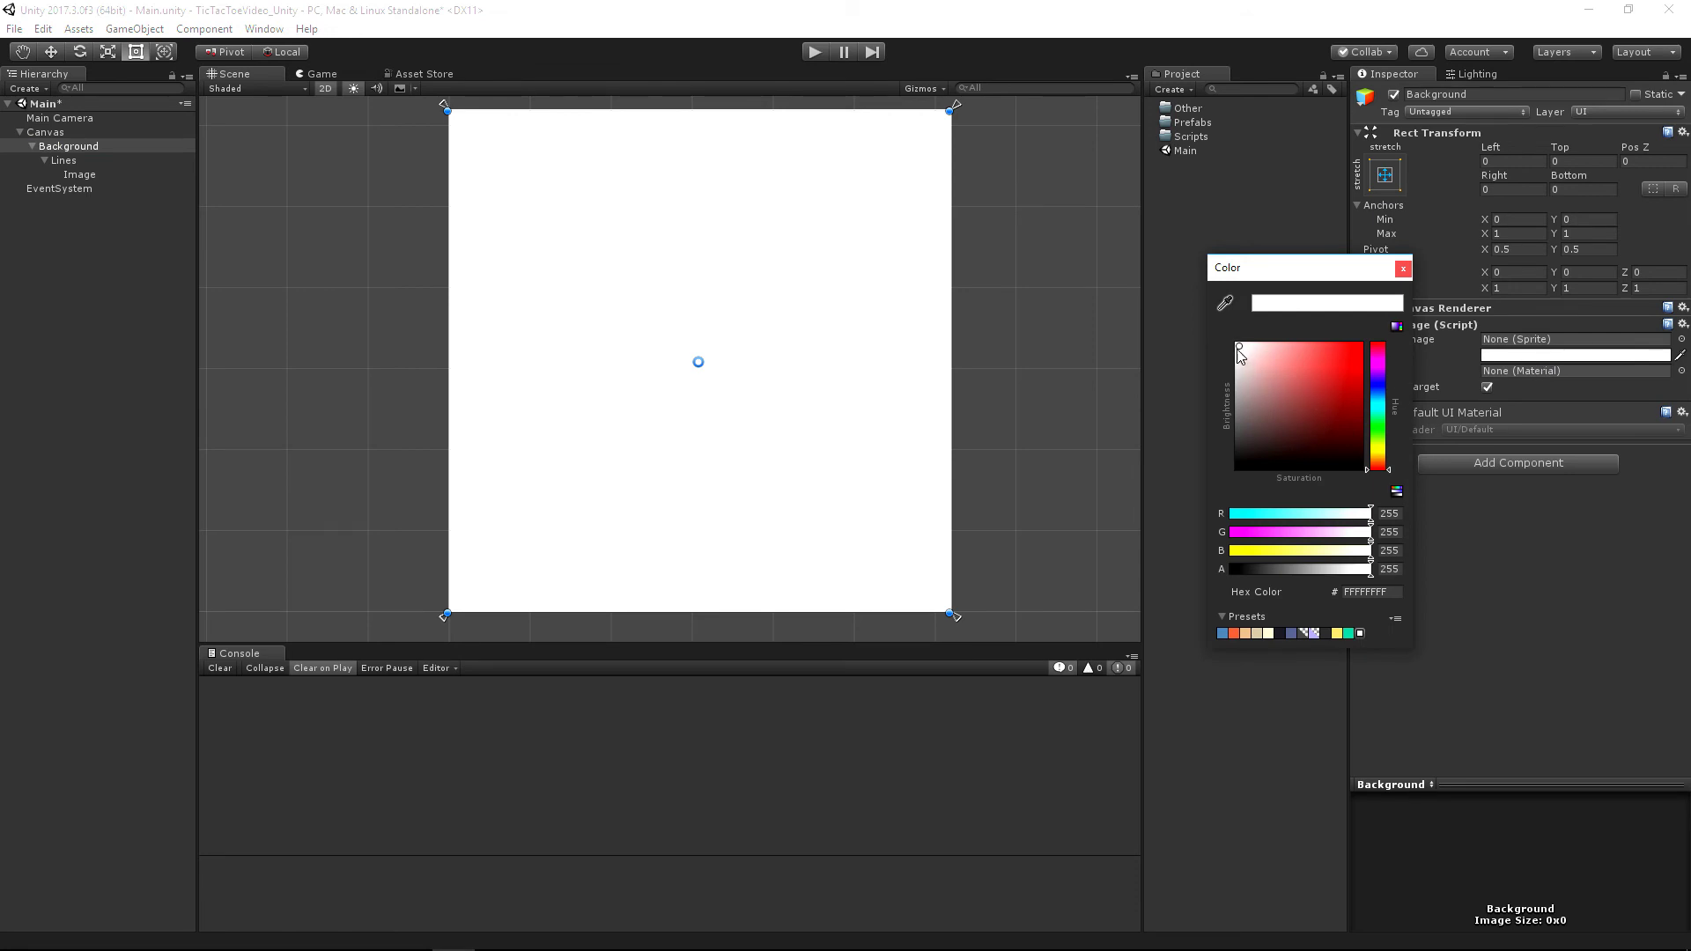
drag(1240, 350, 1215, 409)
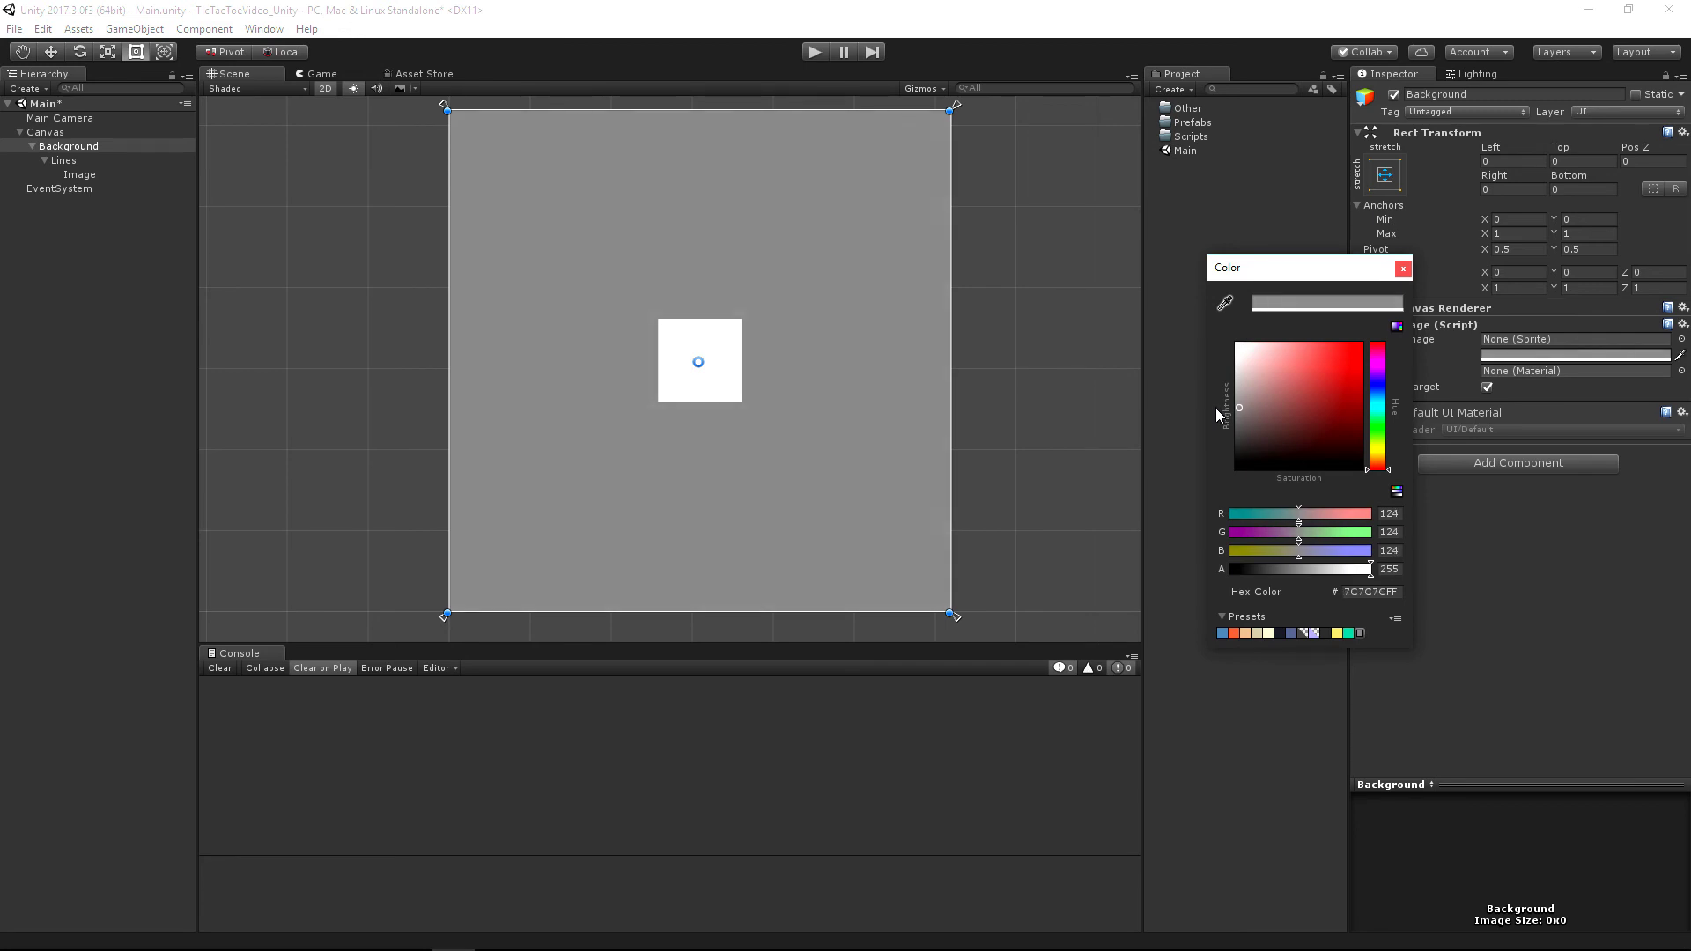
click(1402, 268)
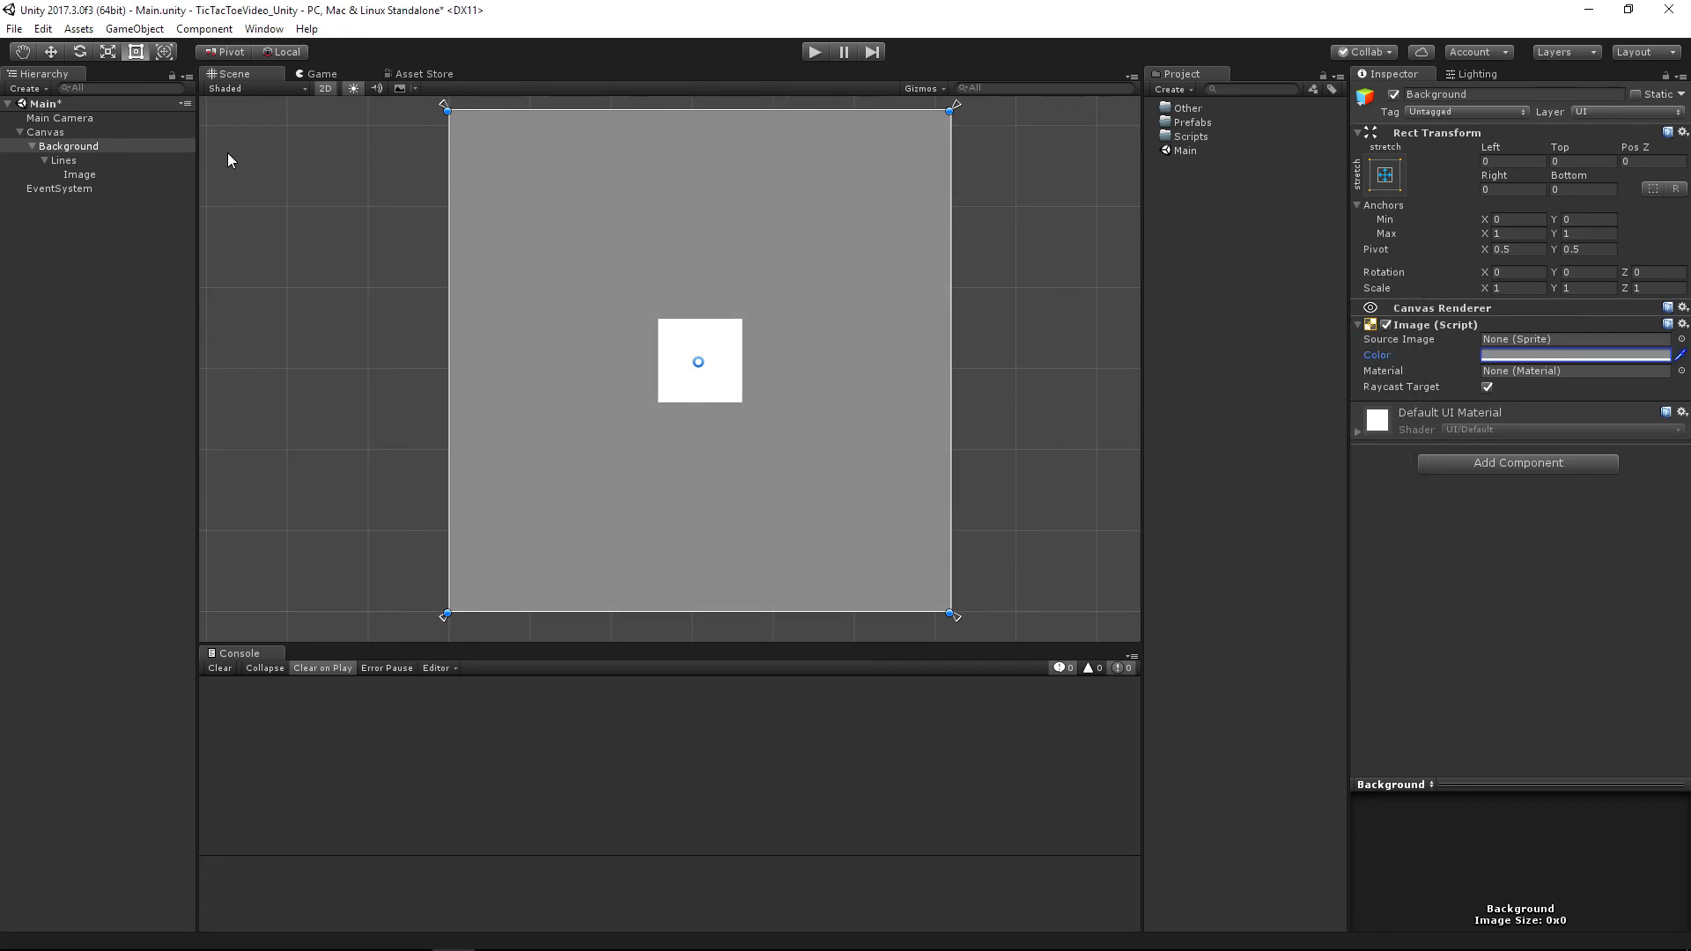
Rename the new Image under Lines to 'Line'.
click(81, 175)
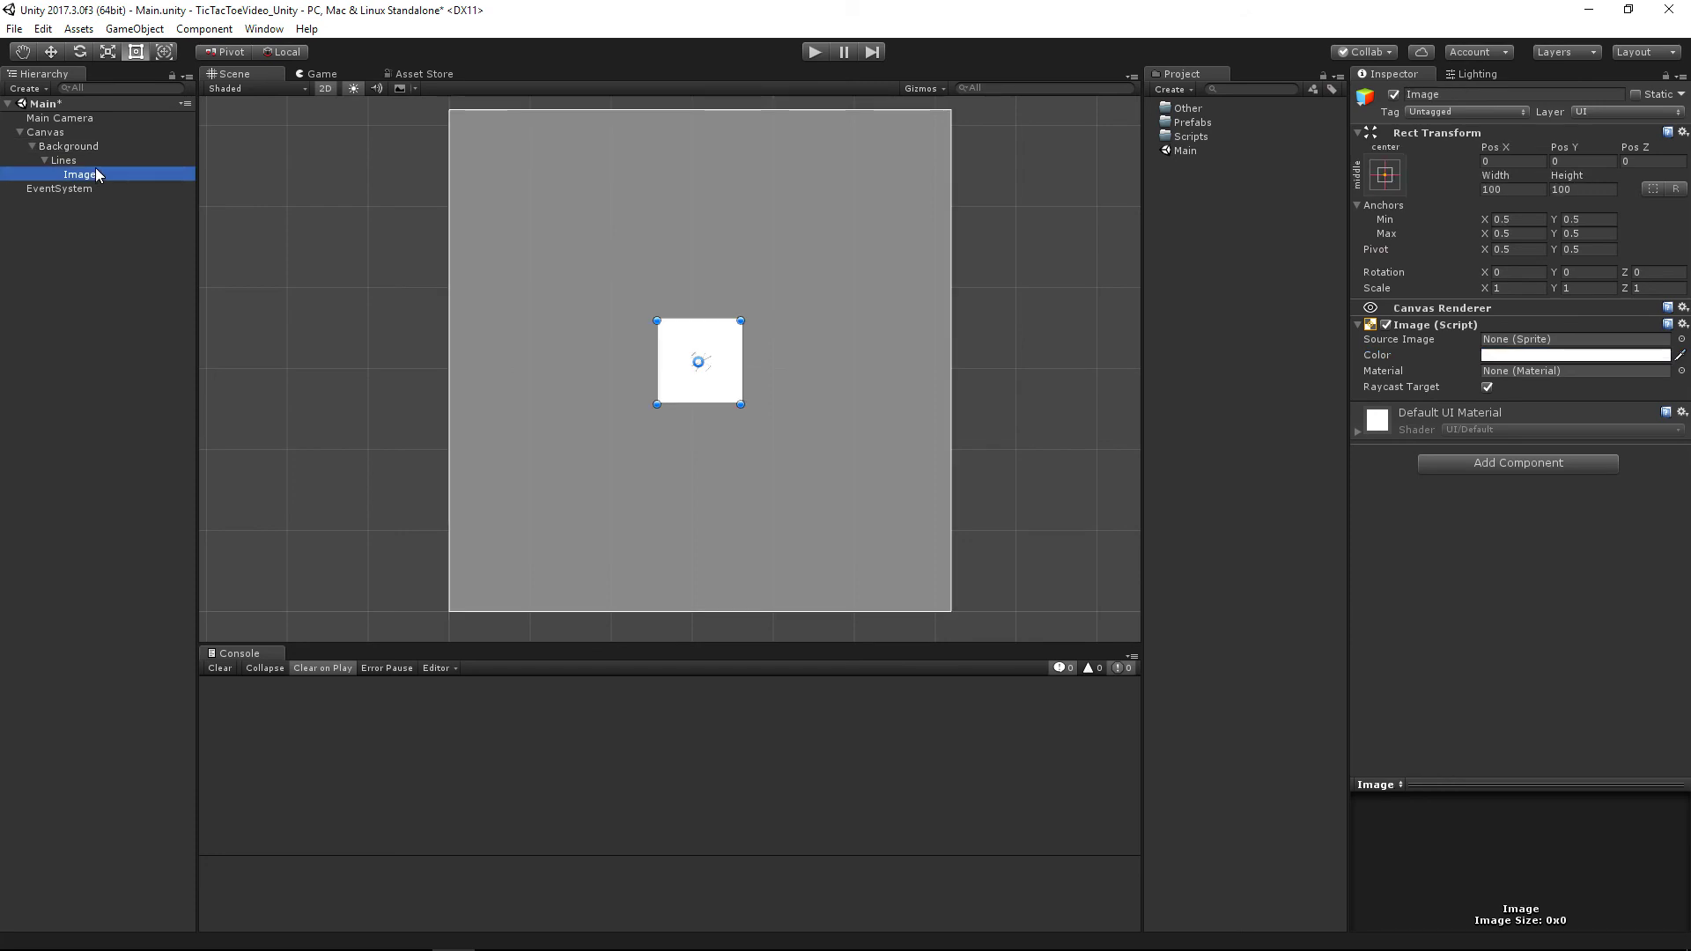
key(F2)
text(Line)
key(Return)
click(102, 176)
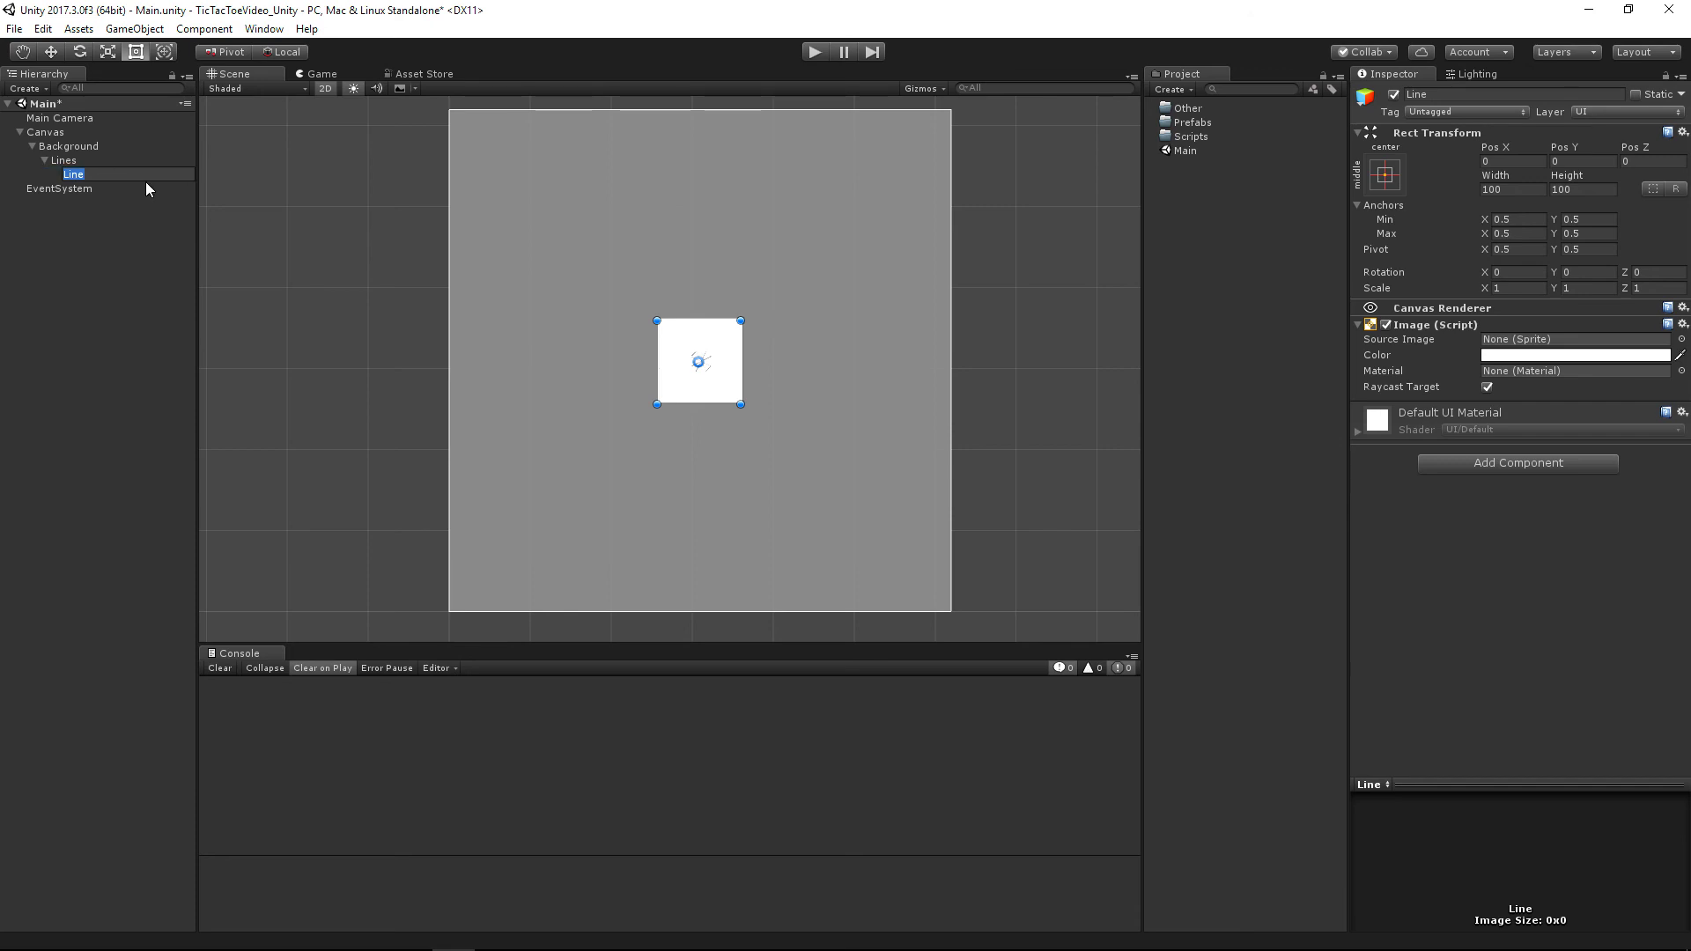
click(97, 185)
click(110, 174)
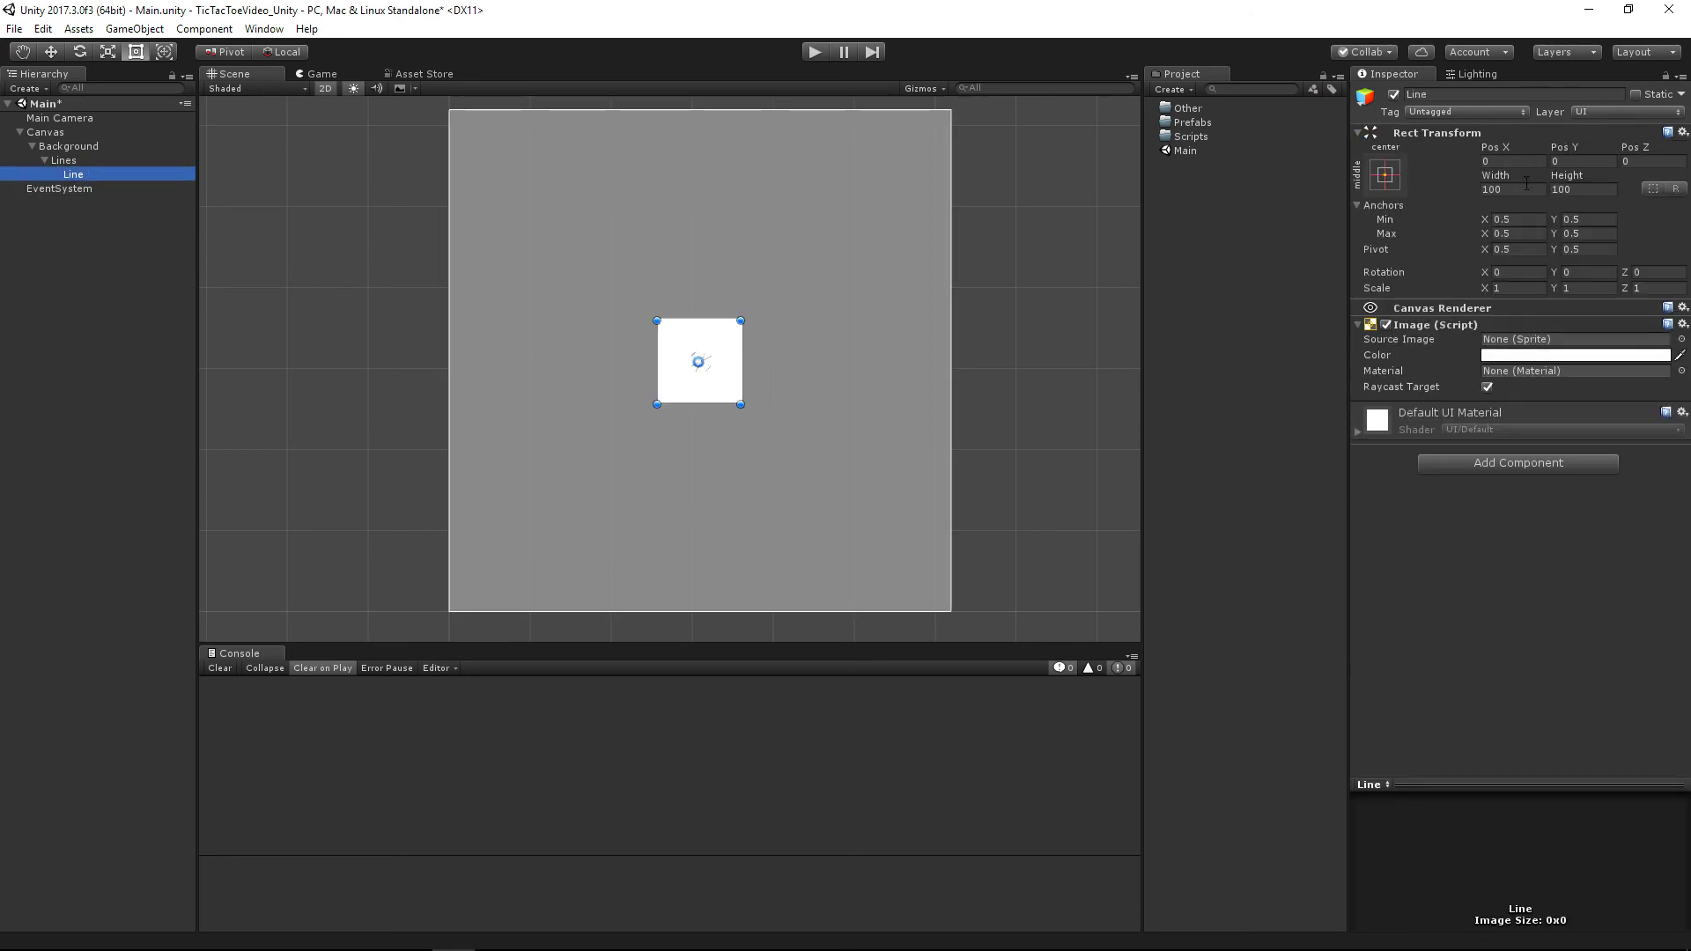
Set Line's Rect Transform to Pos Y -100, Width 600, Height 20.
click(1595, 162)
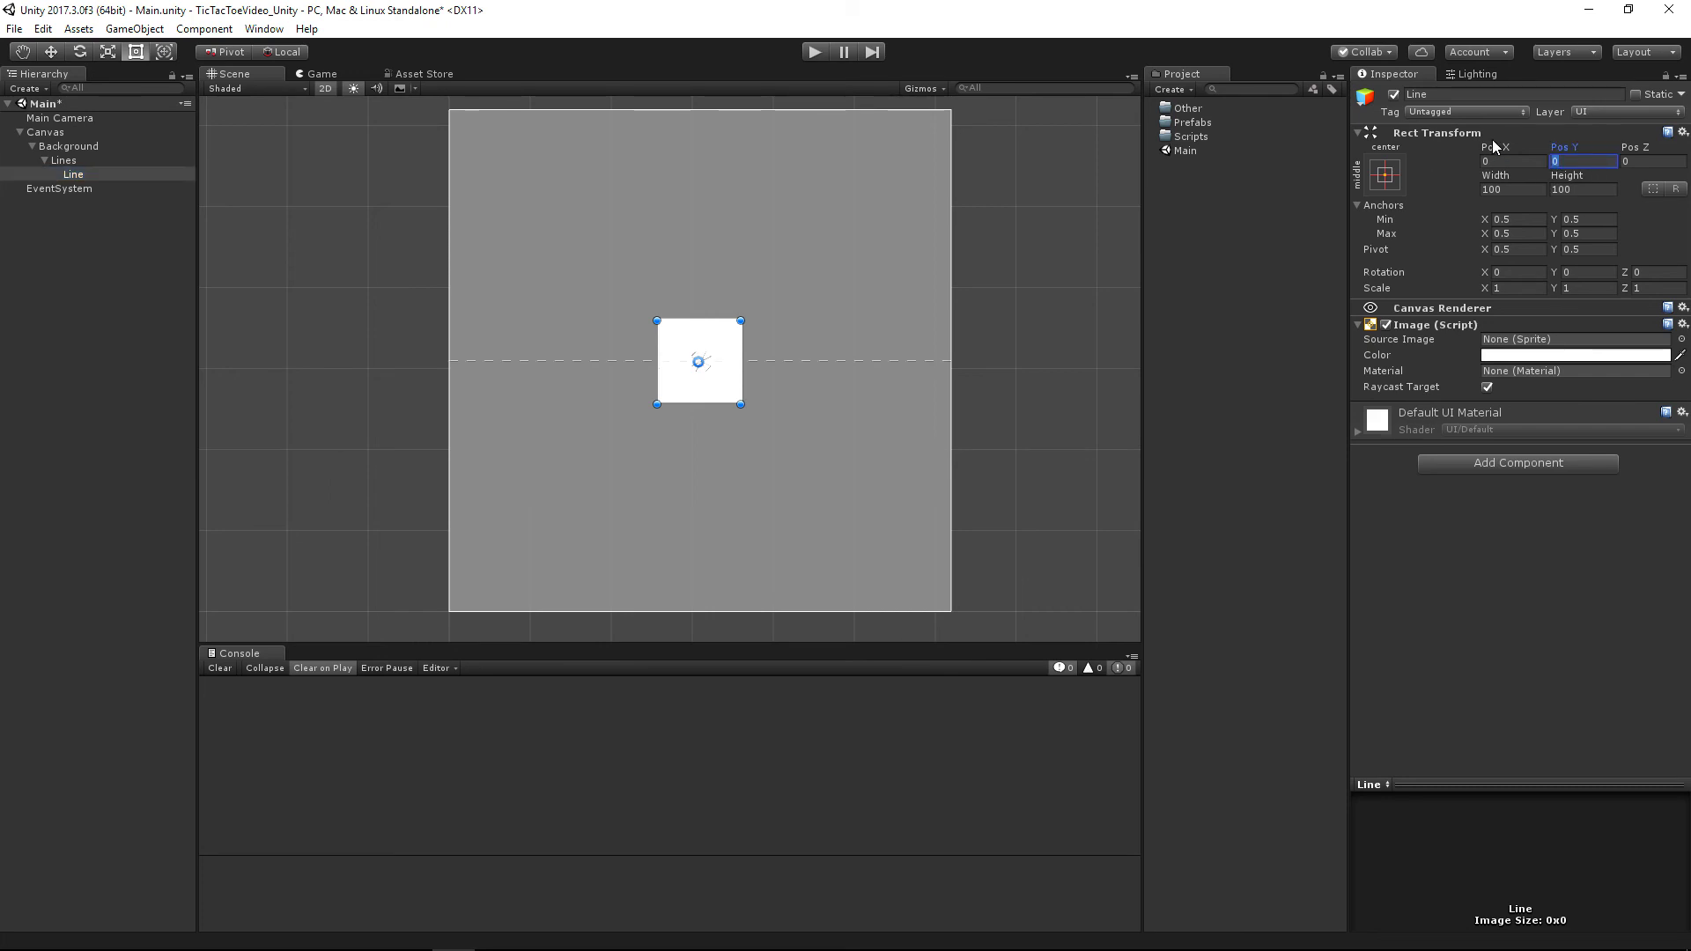
text(-100)
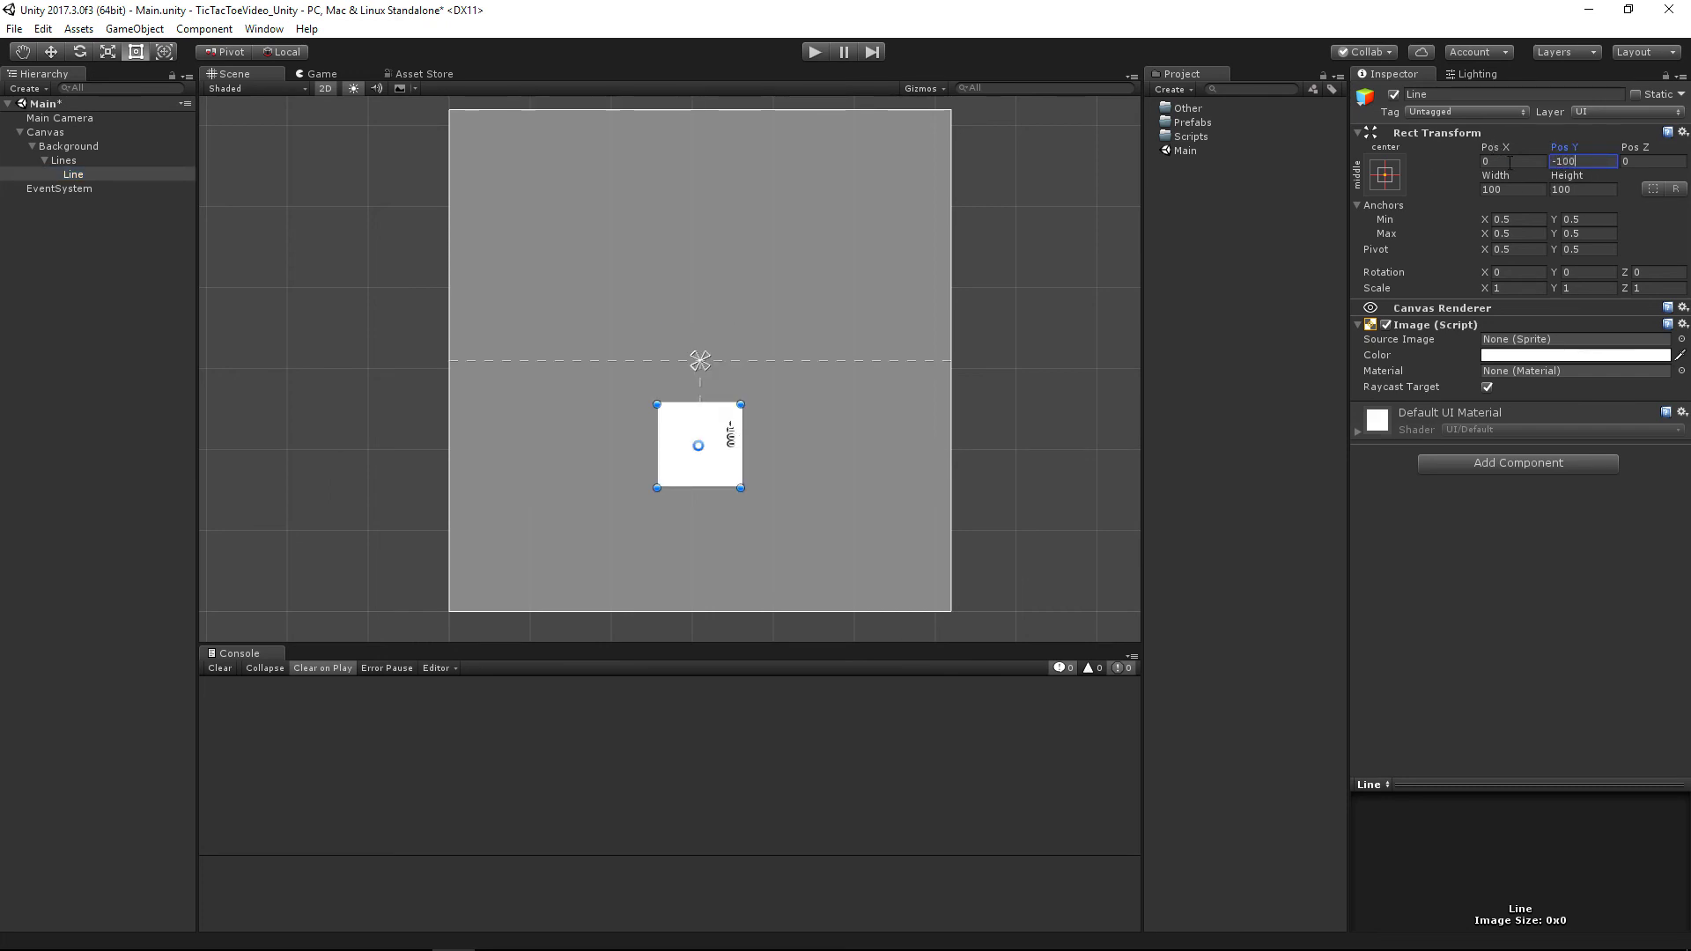
key(Tab)
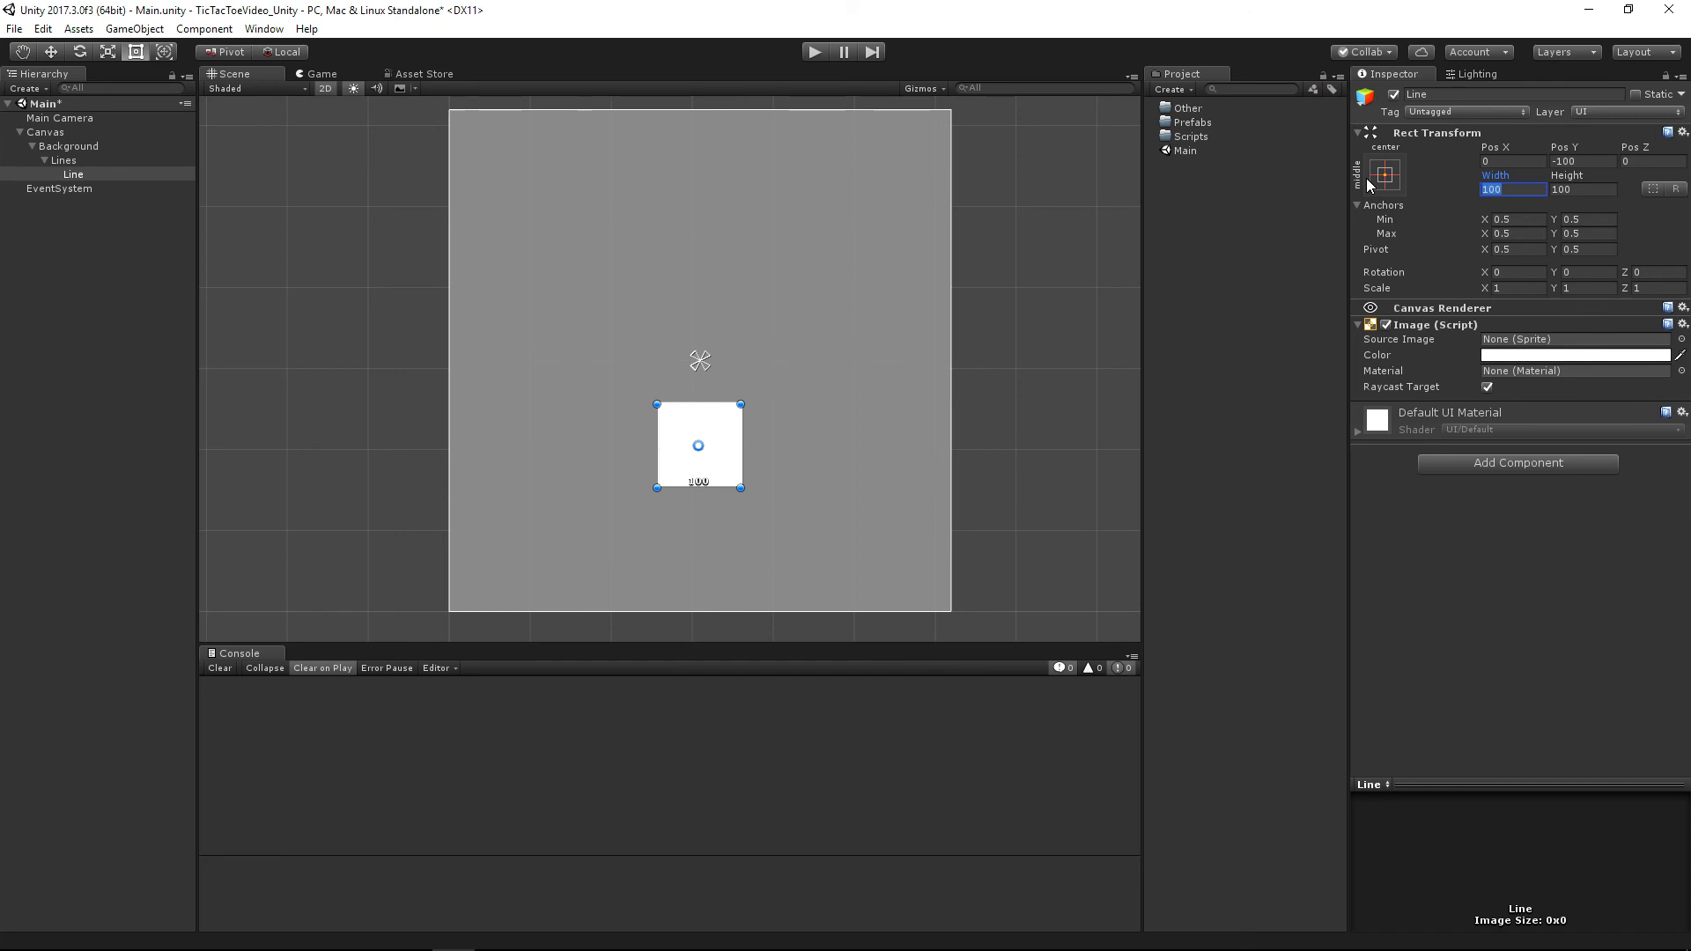
text(600)
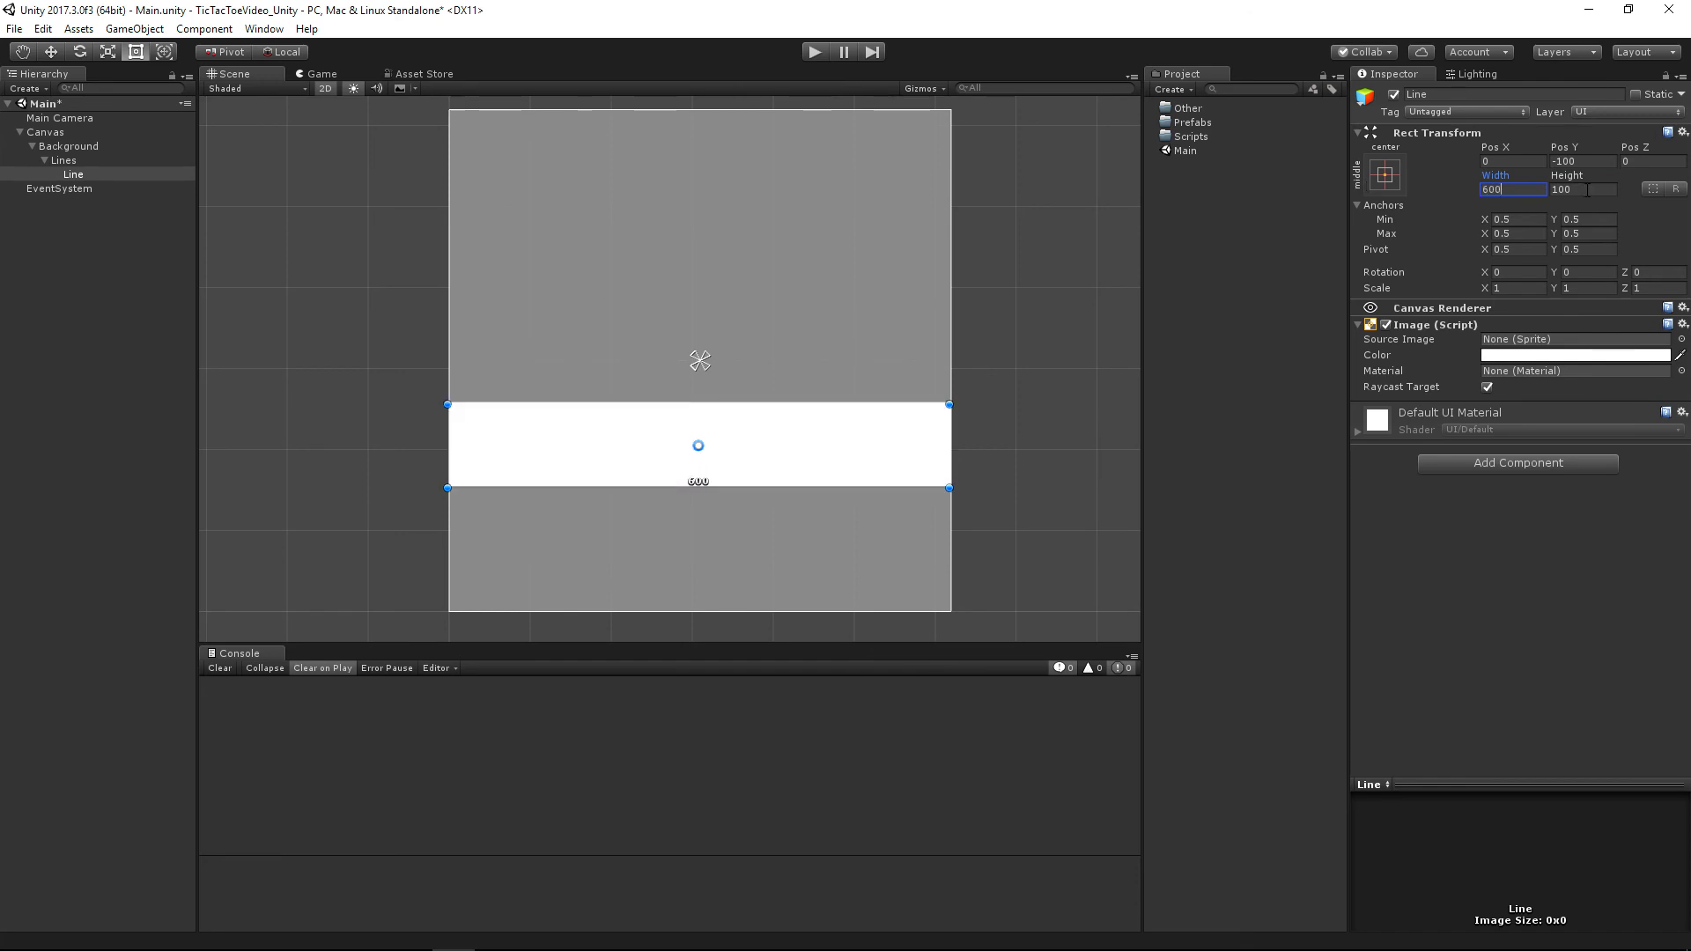
key(Tab)
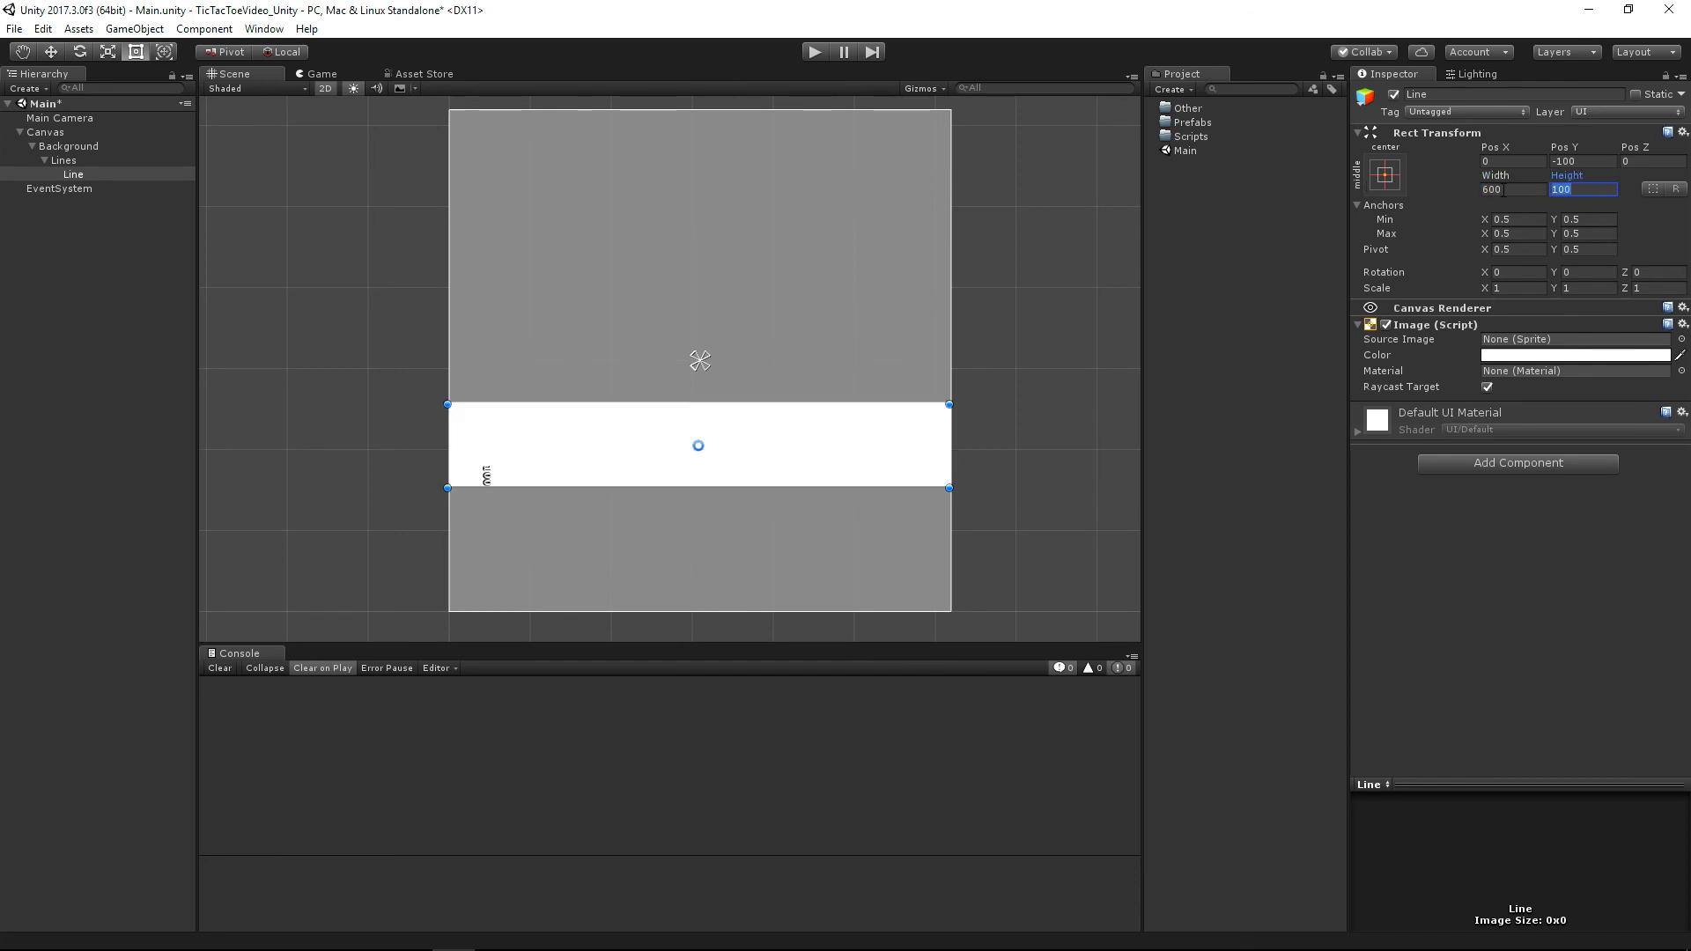
text(20)
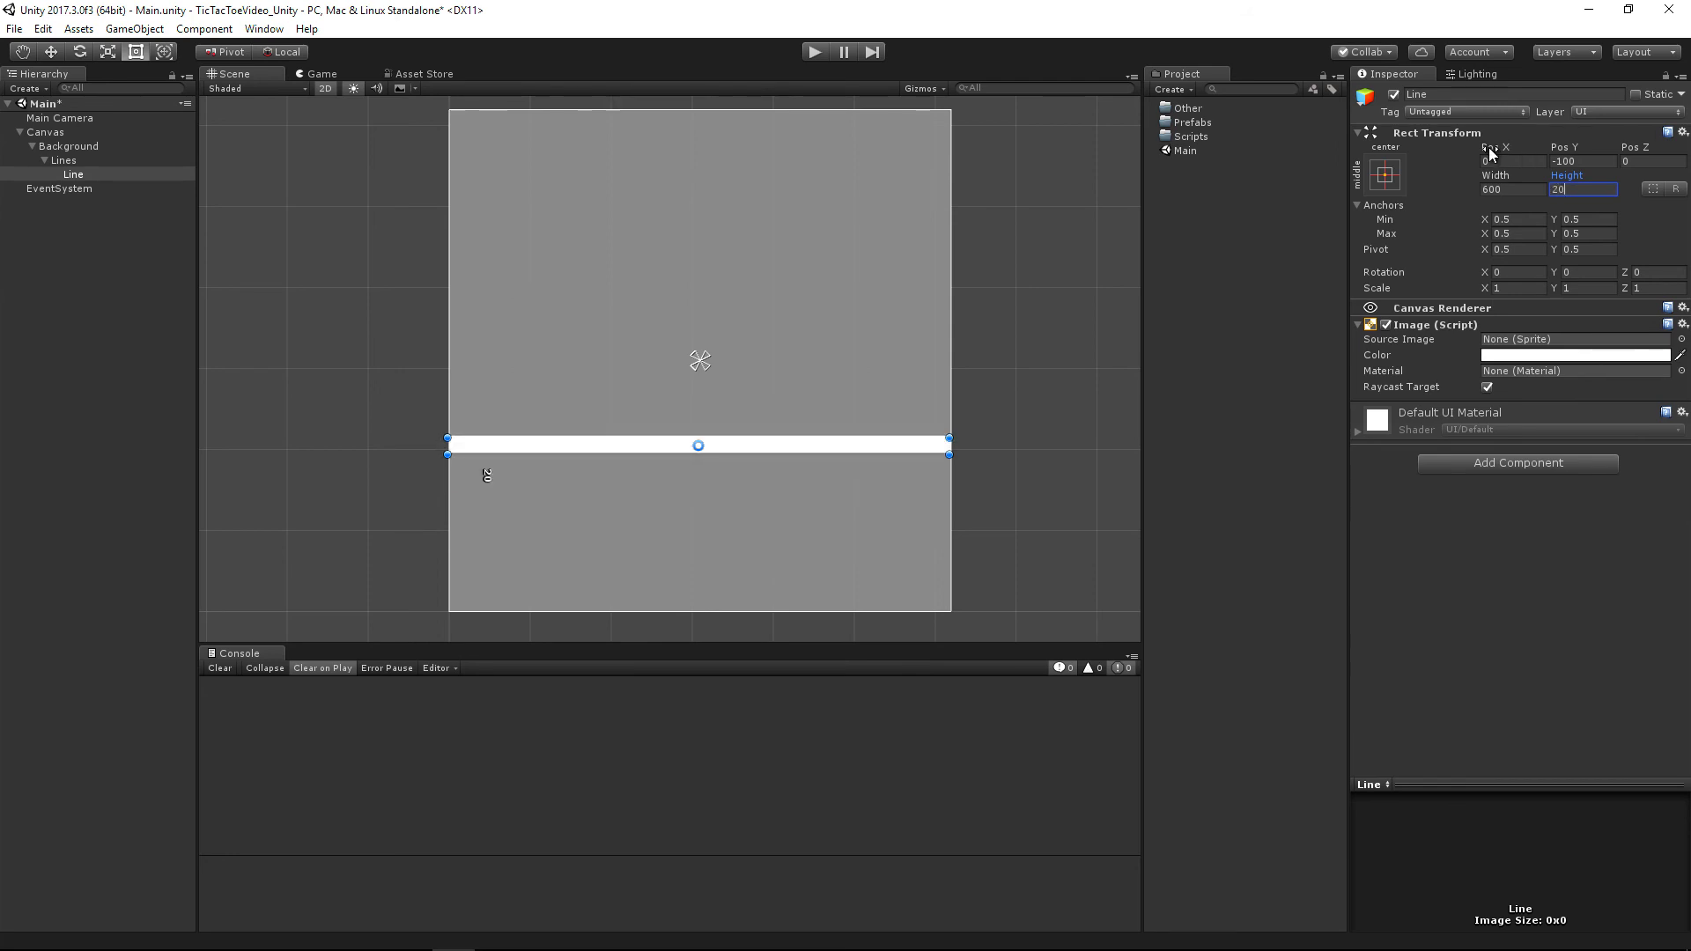
click(86, 132)
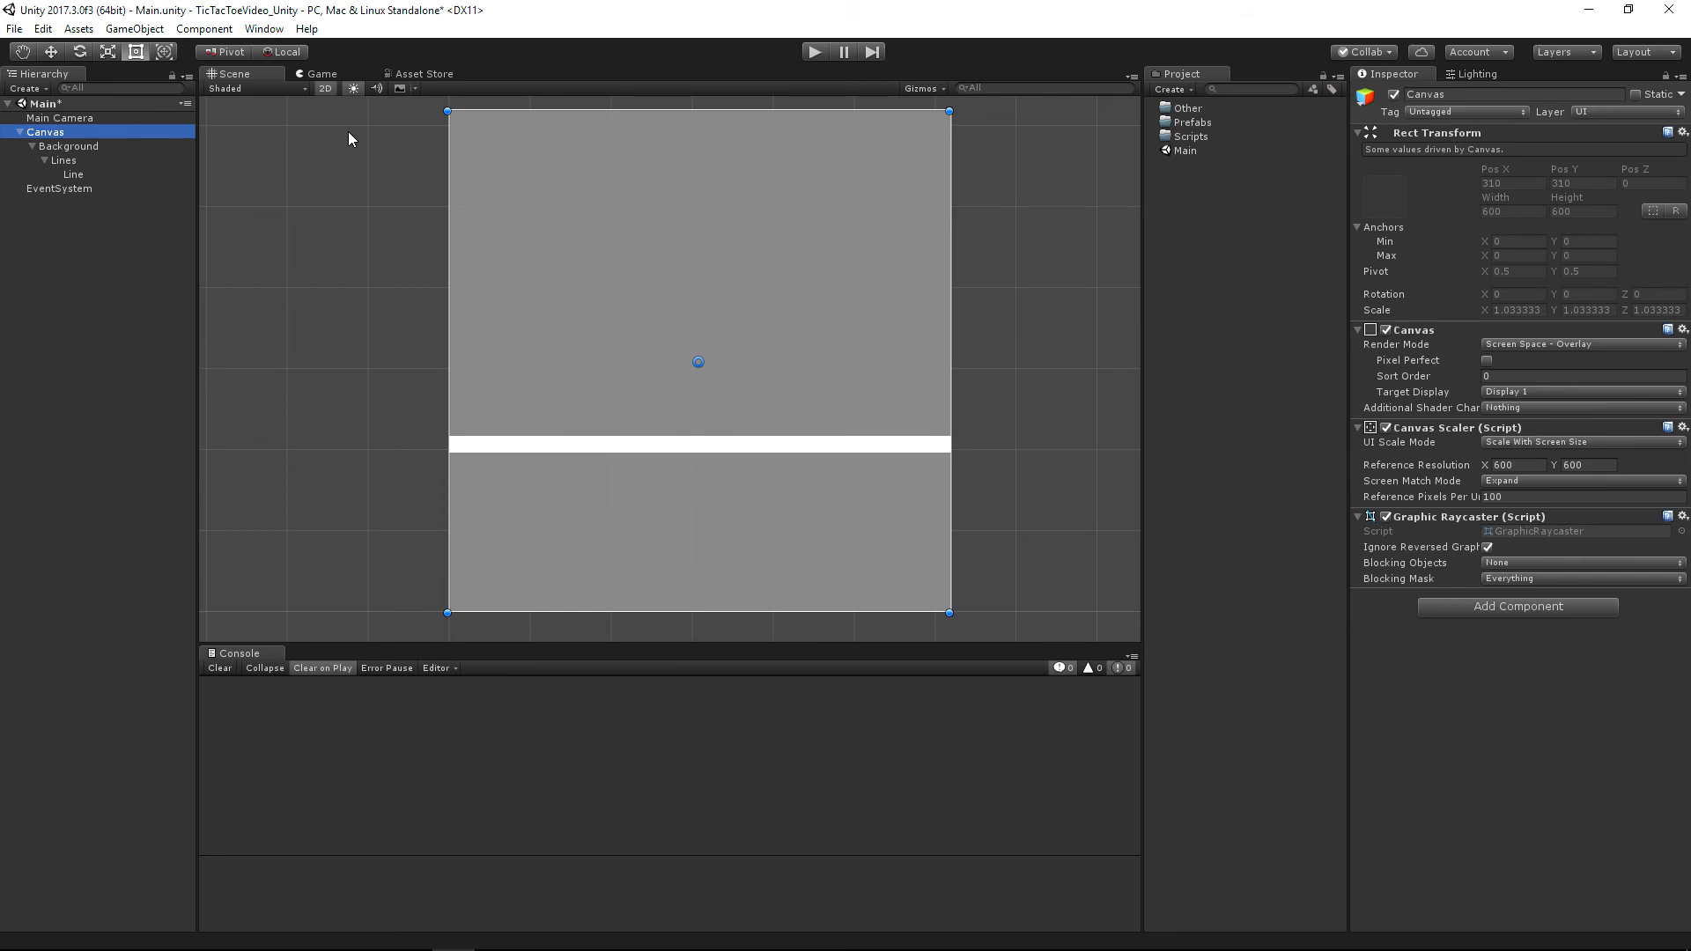
click(80, 175)
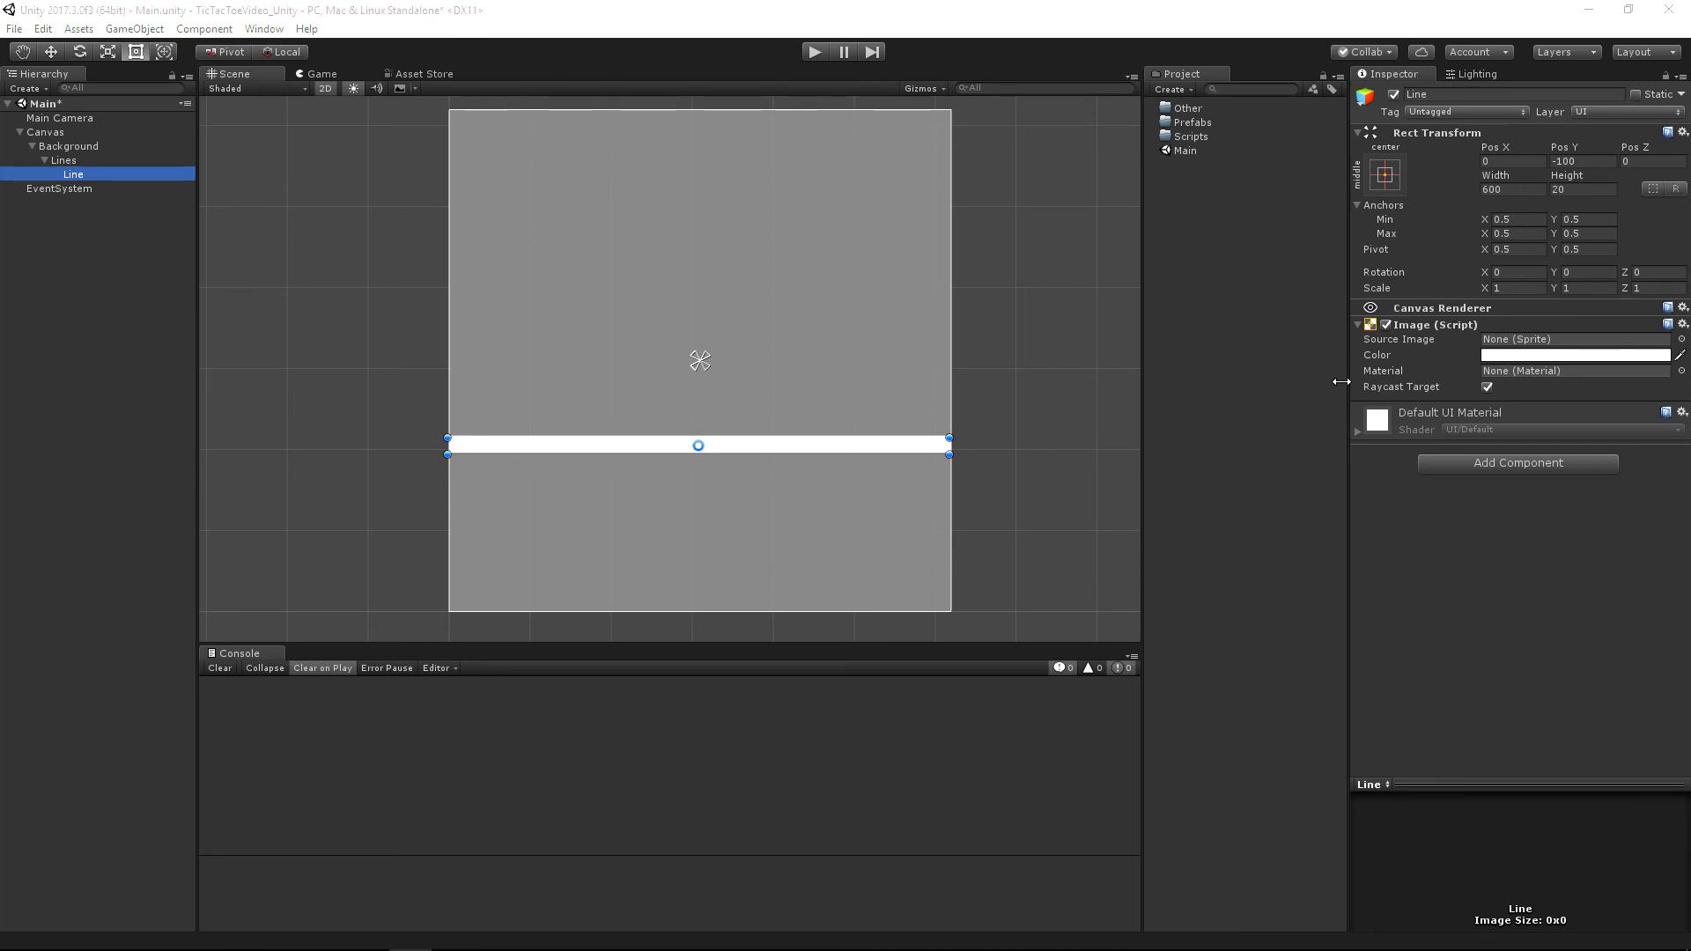
Duplicate Line and place the copy, Line (1), at Pos X 0, Pos Y 100.
click(103, 176)
click(98, 183)
click(99, 176)
key(ctrl+d)
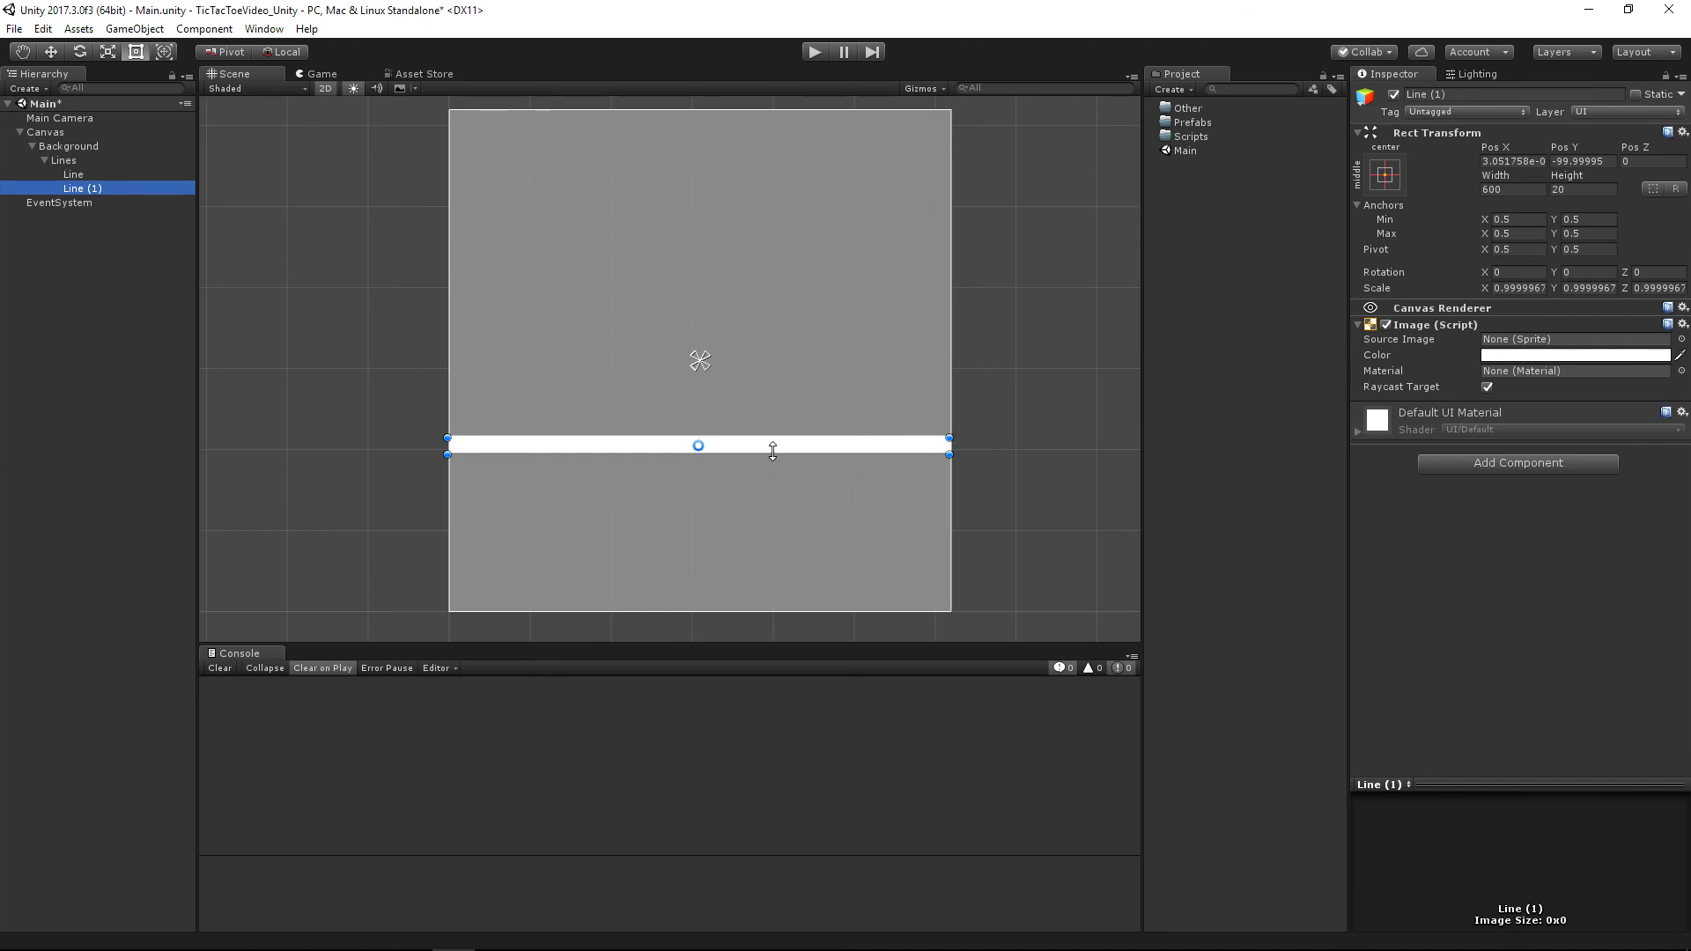
click(1531, 160)
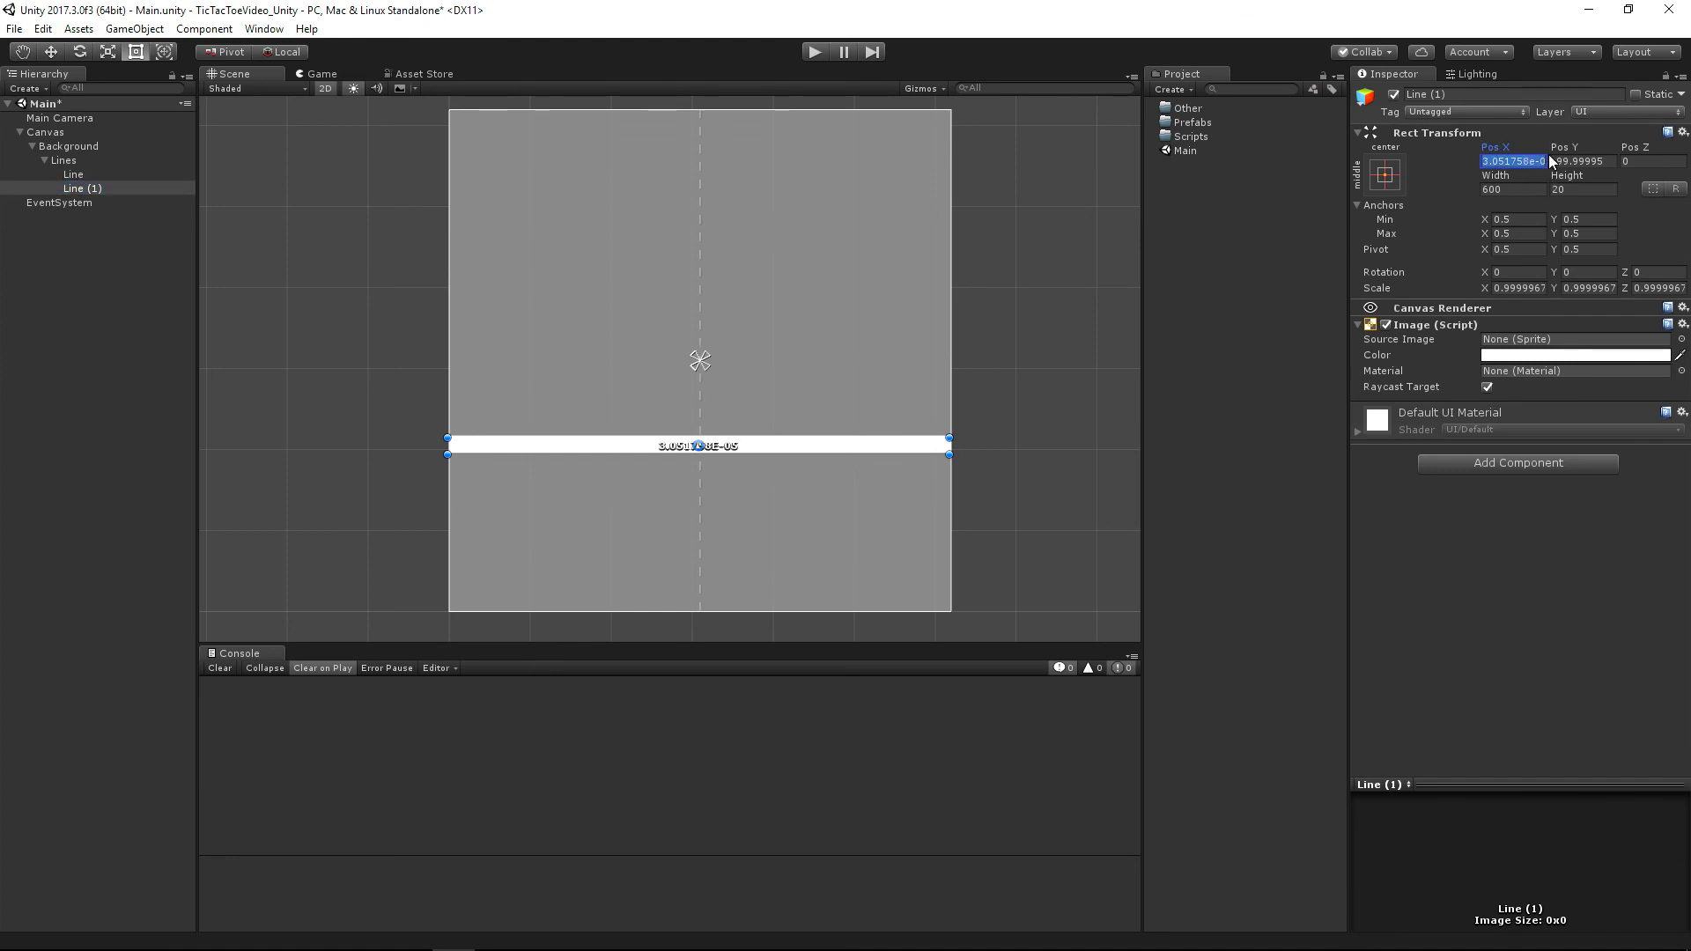
text(0)
click(1578, 161)
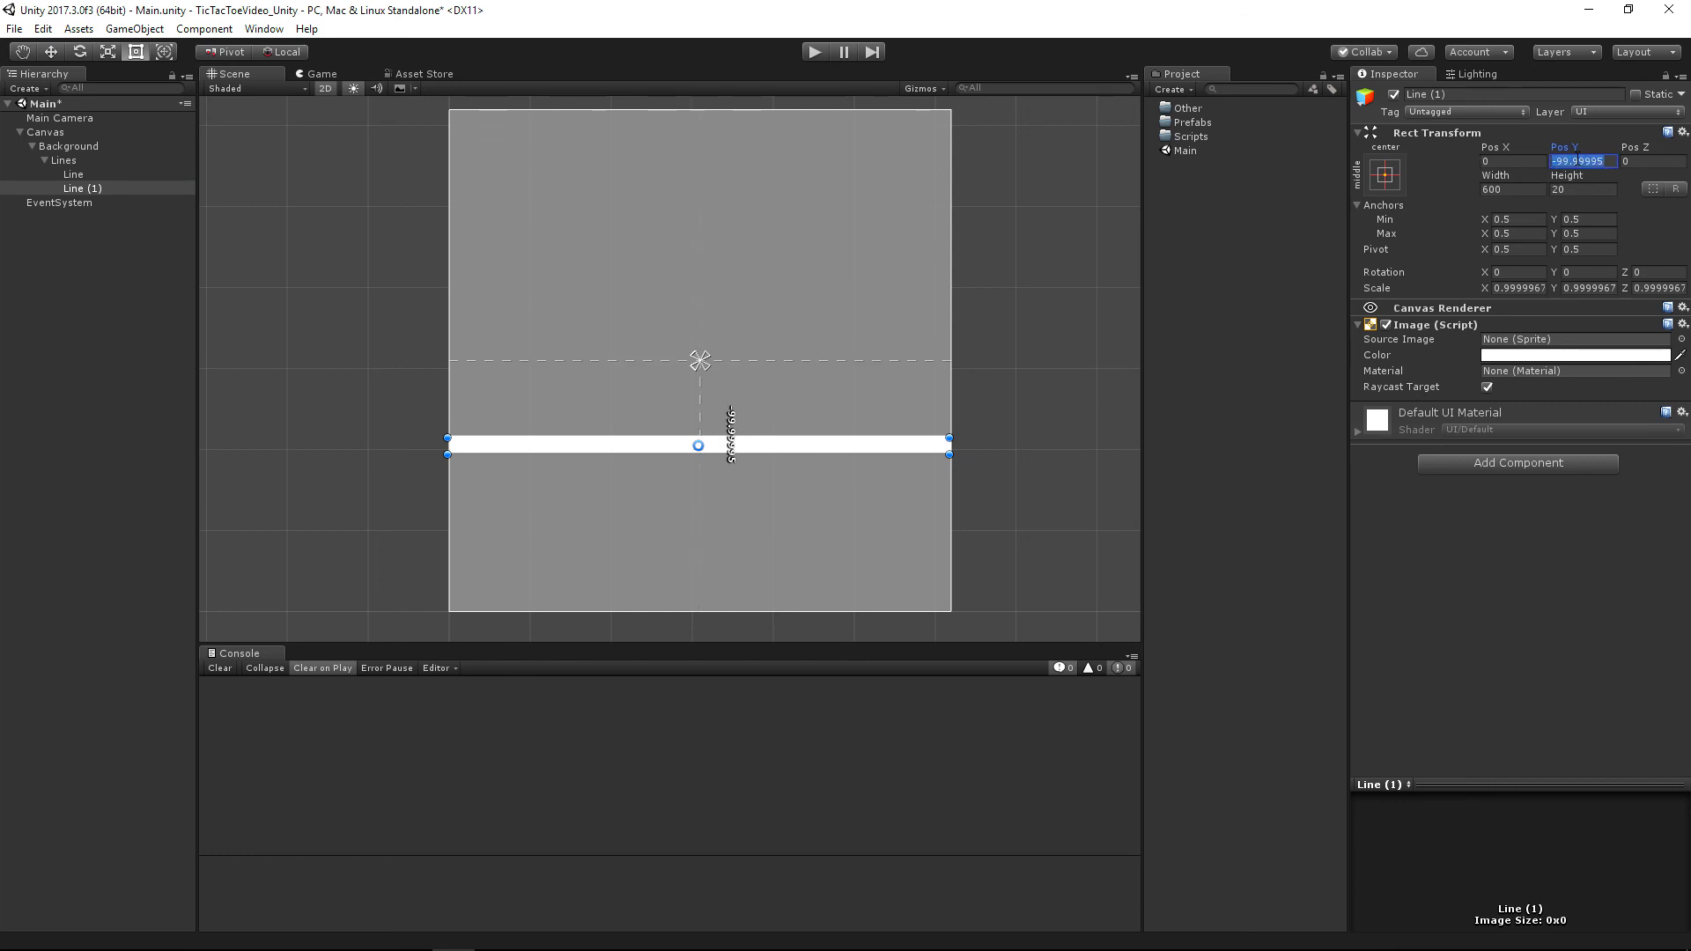
text(10)
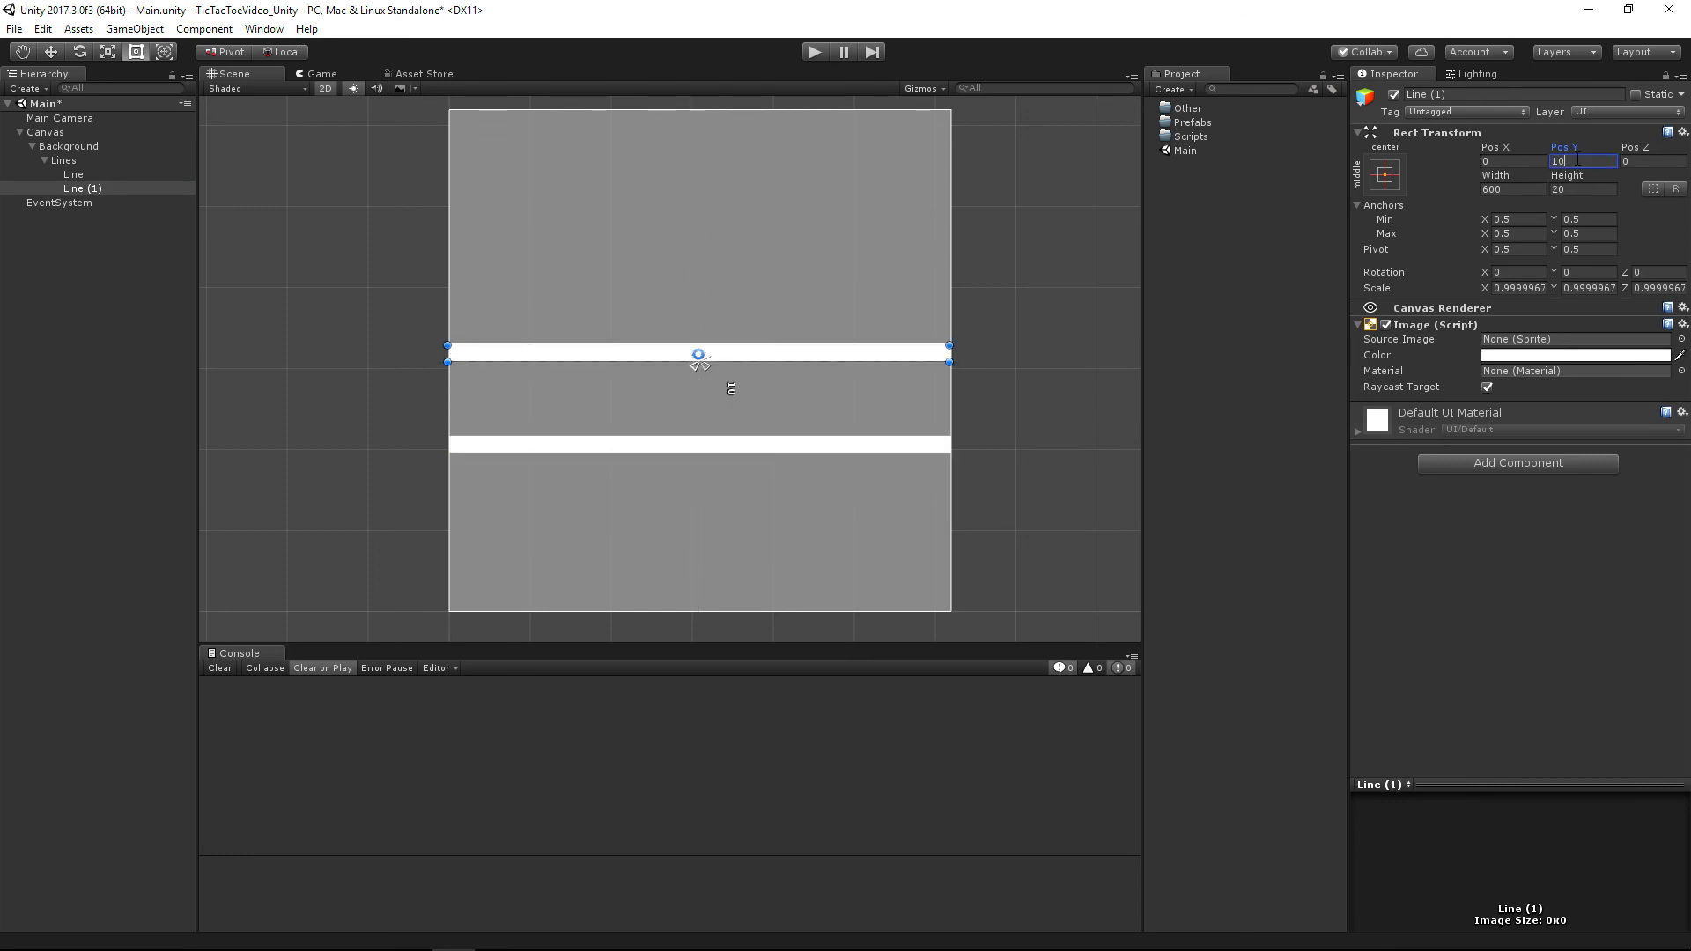
text(0)
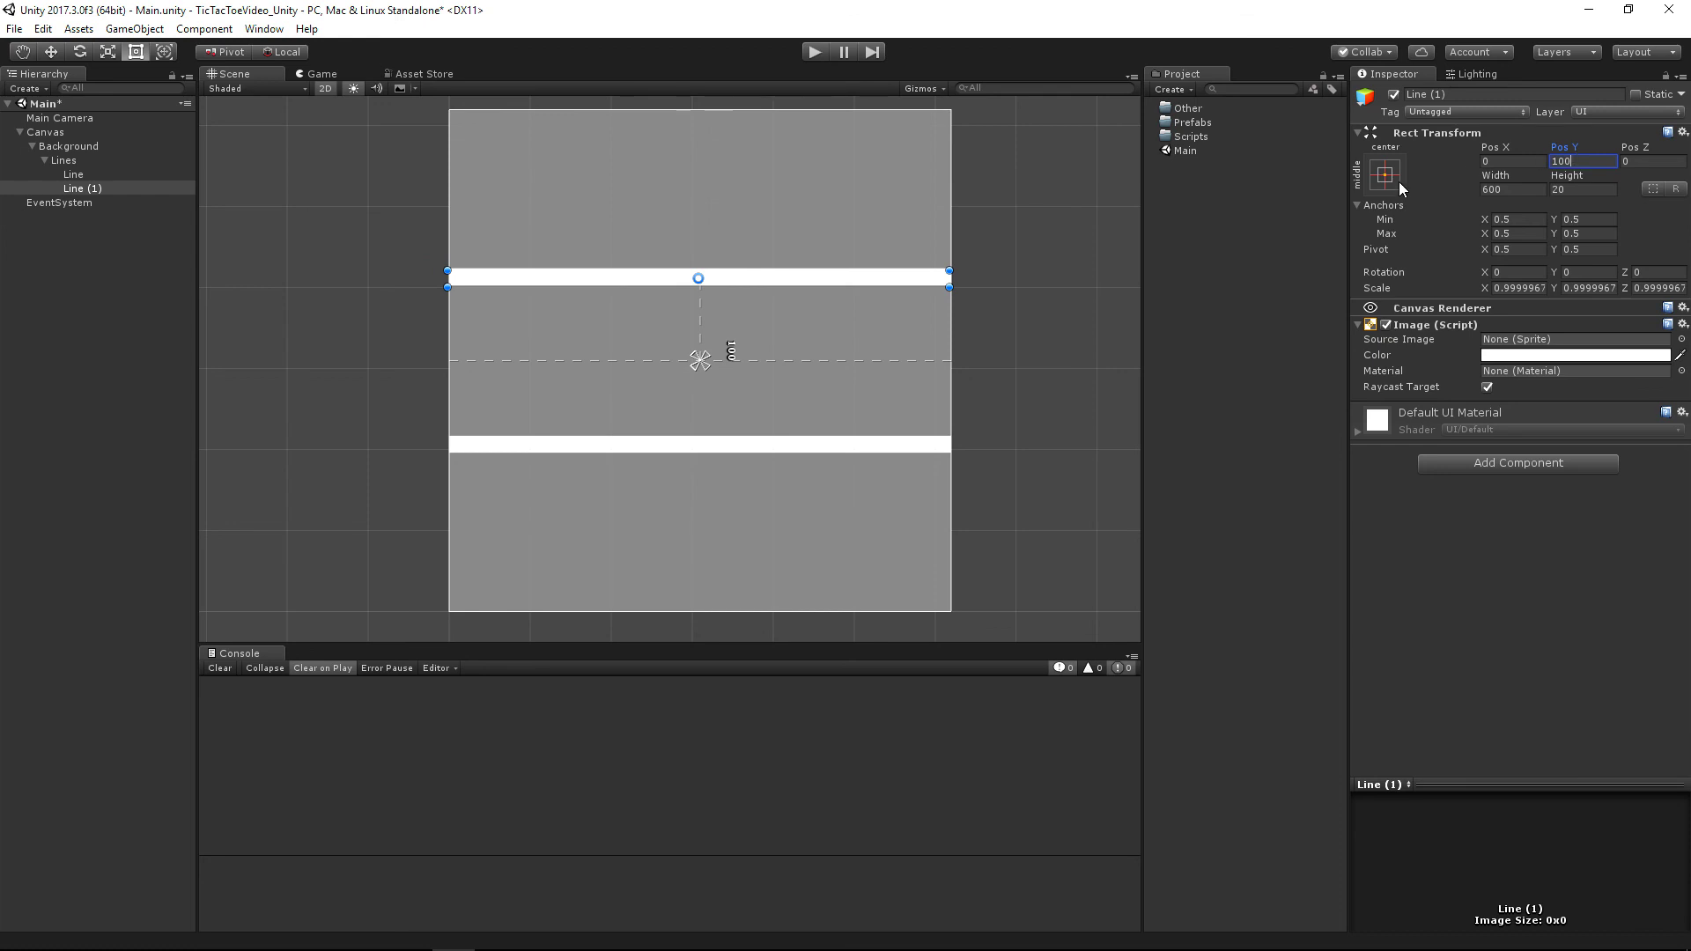
Duplicate Line (1) and resize the copy, Line (2), to Width 20, Height 600.
click(89, 177)
click(102, 187)
key(ctrl+d)
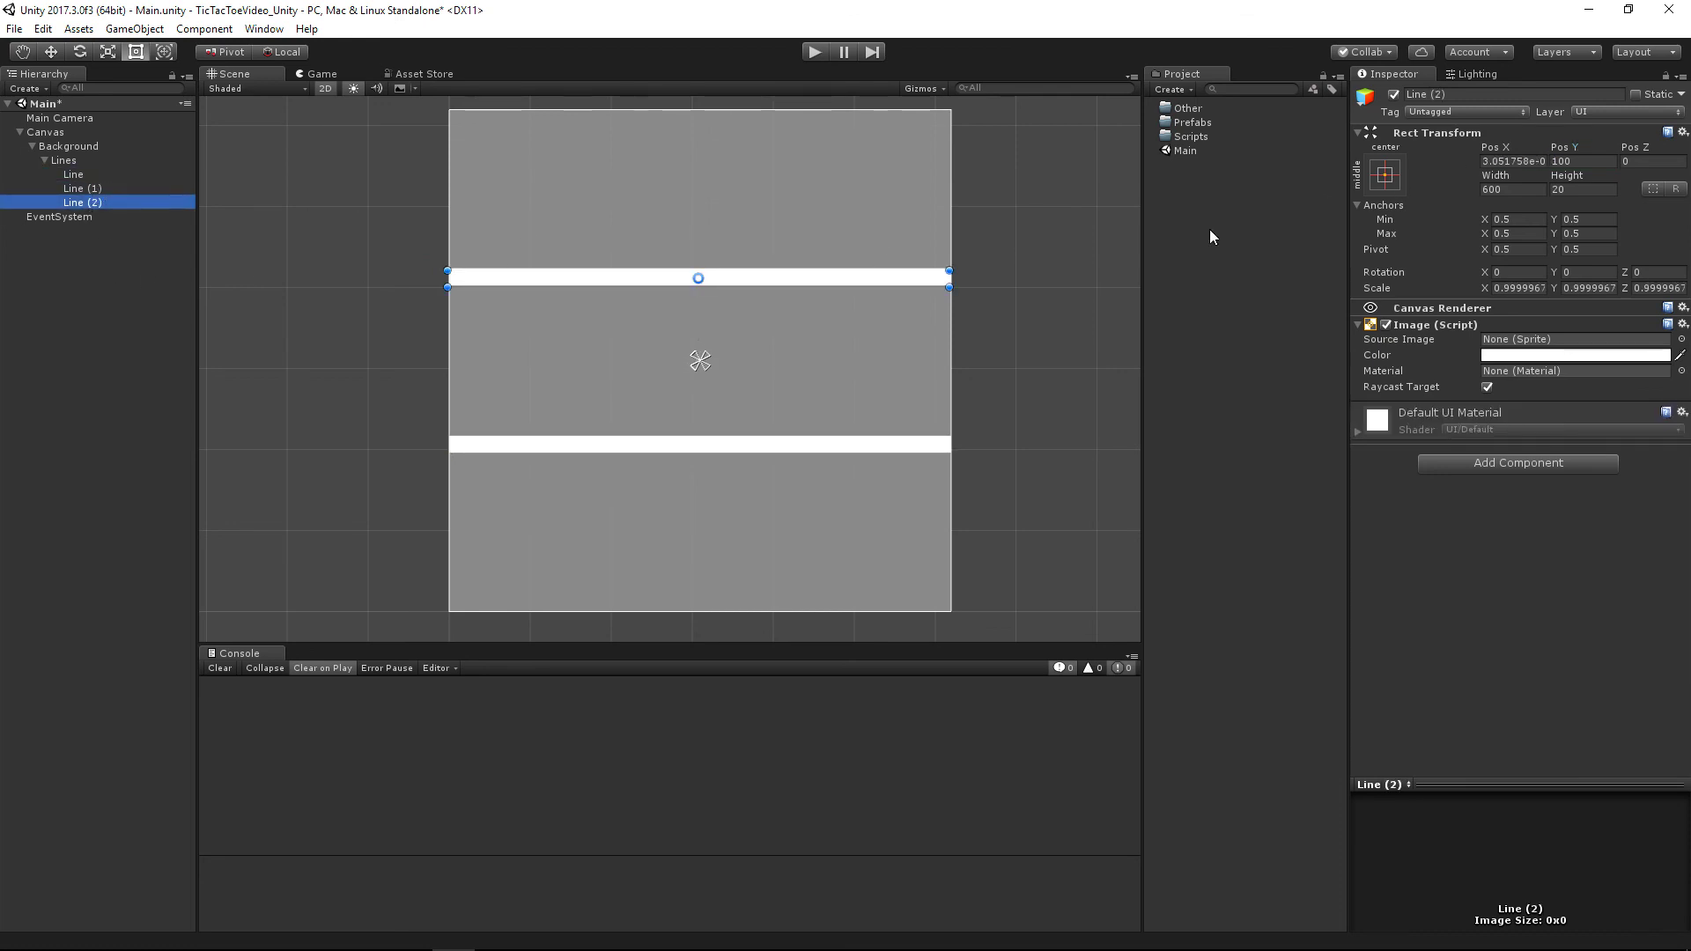
click(1513, 190)
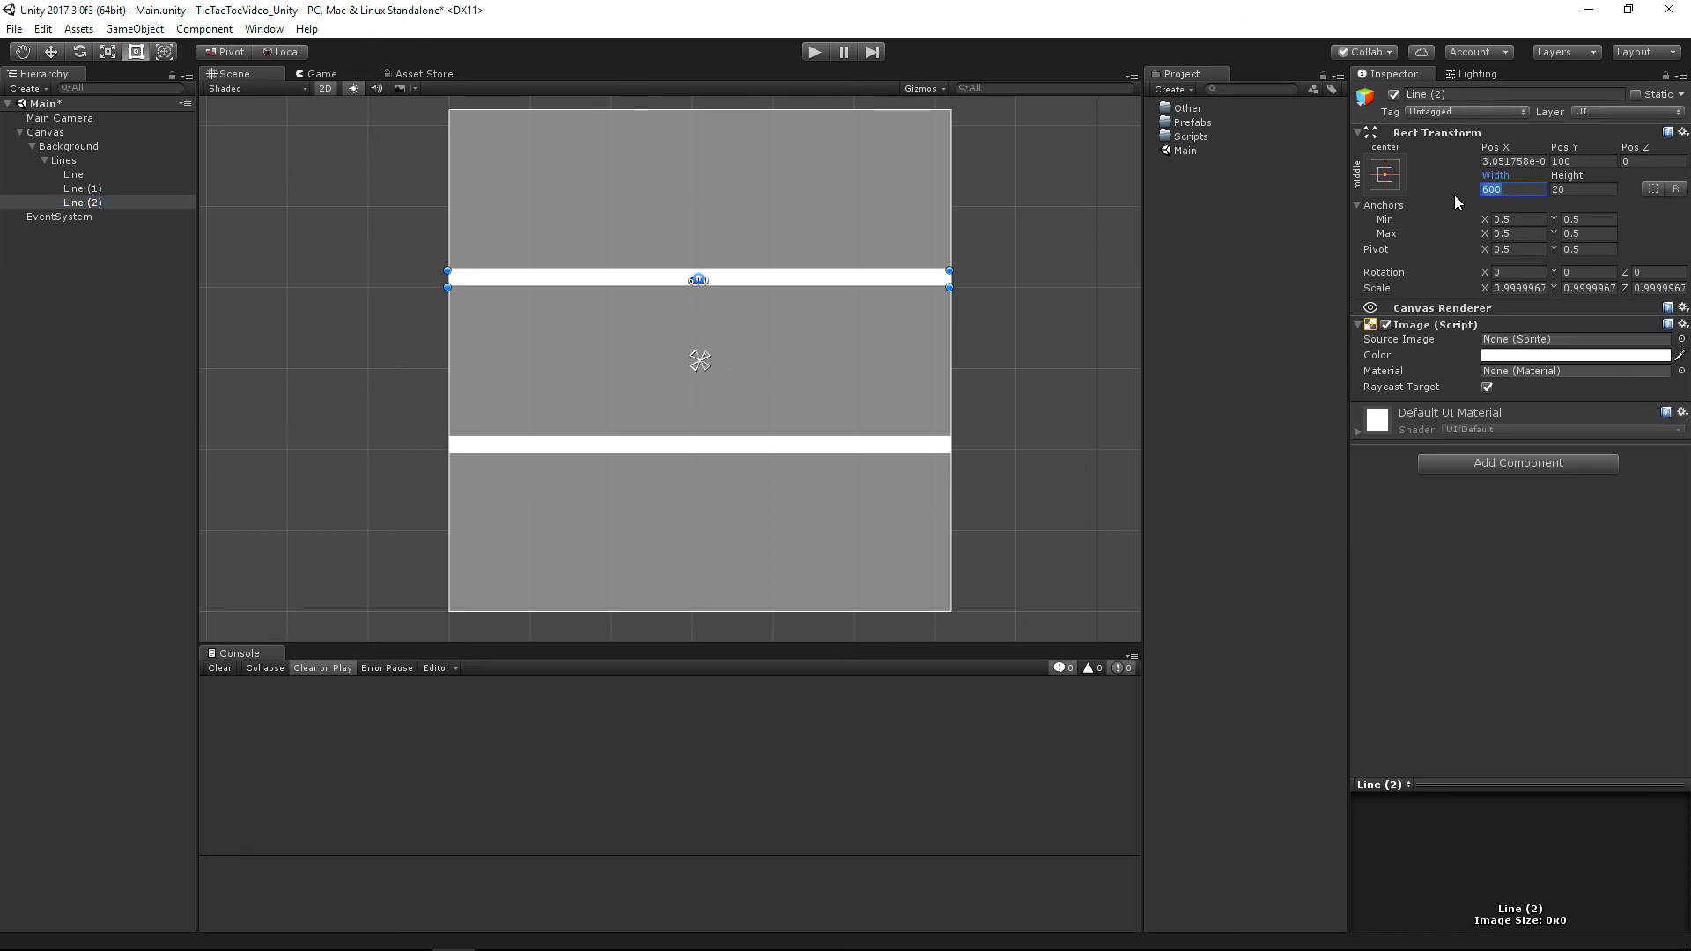
text(20)
click(1603, 190)
text(600)
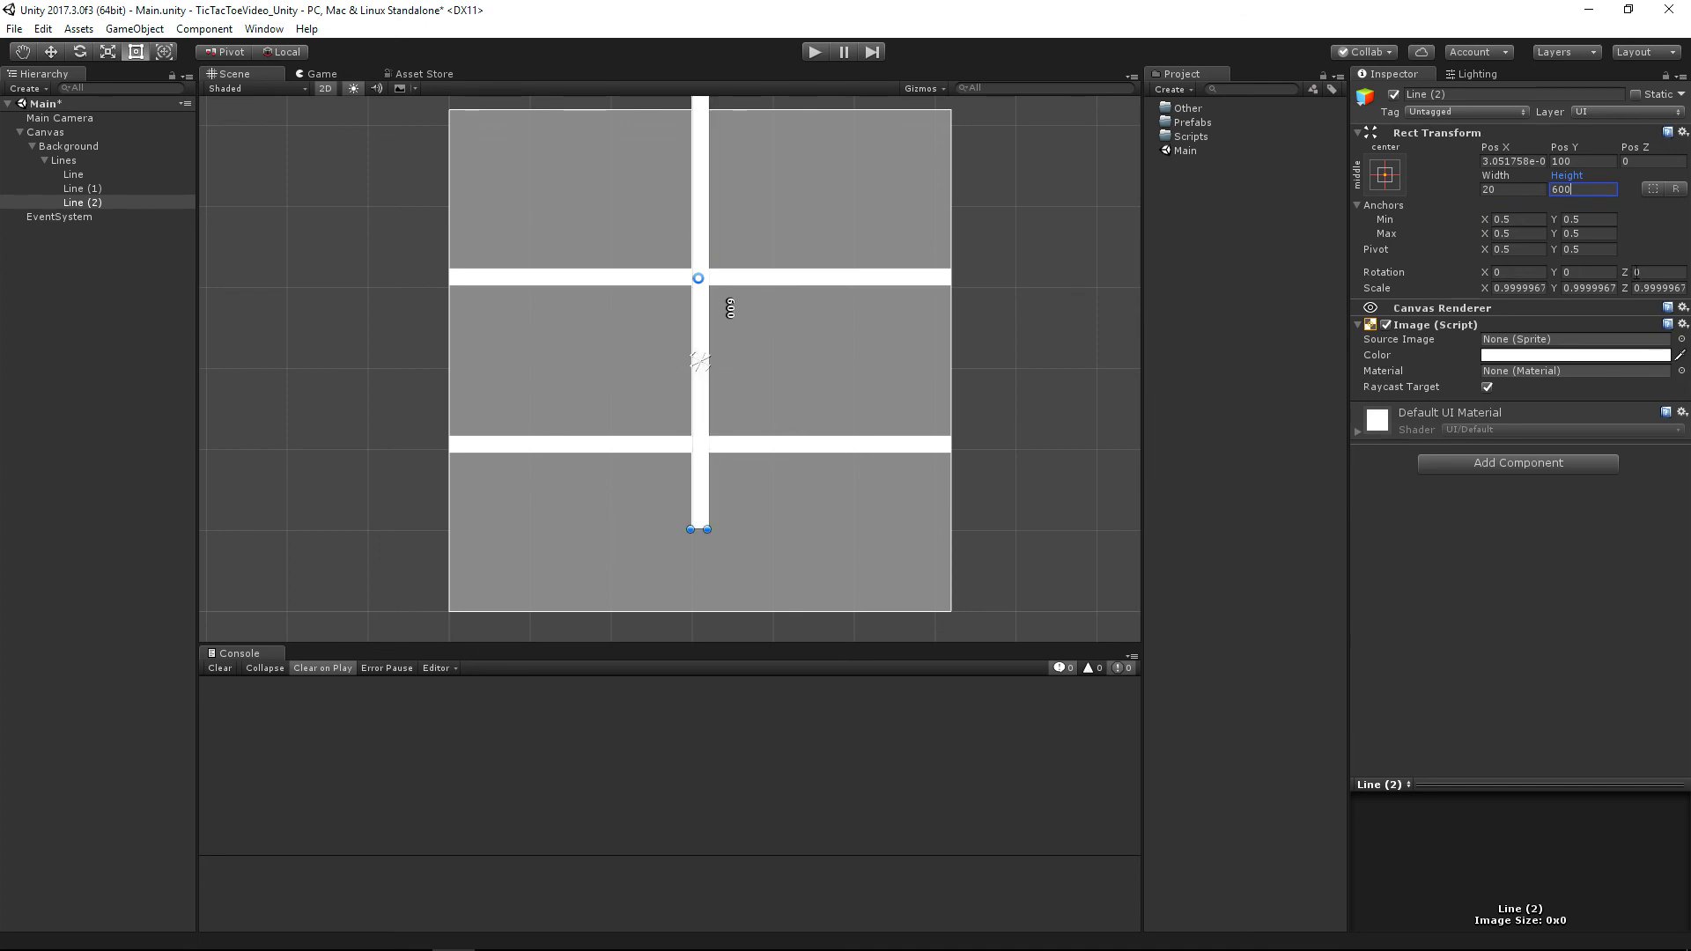
click(1522, 161)
Move Line (2) to Pos Y 0 and Pos X -100 as the left vertical bar.
click(1576, 163)
double_click(1581, 163)
text(0)
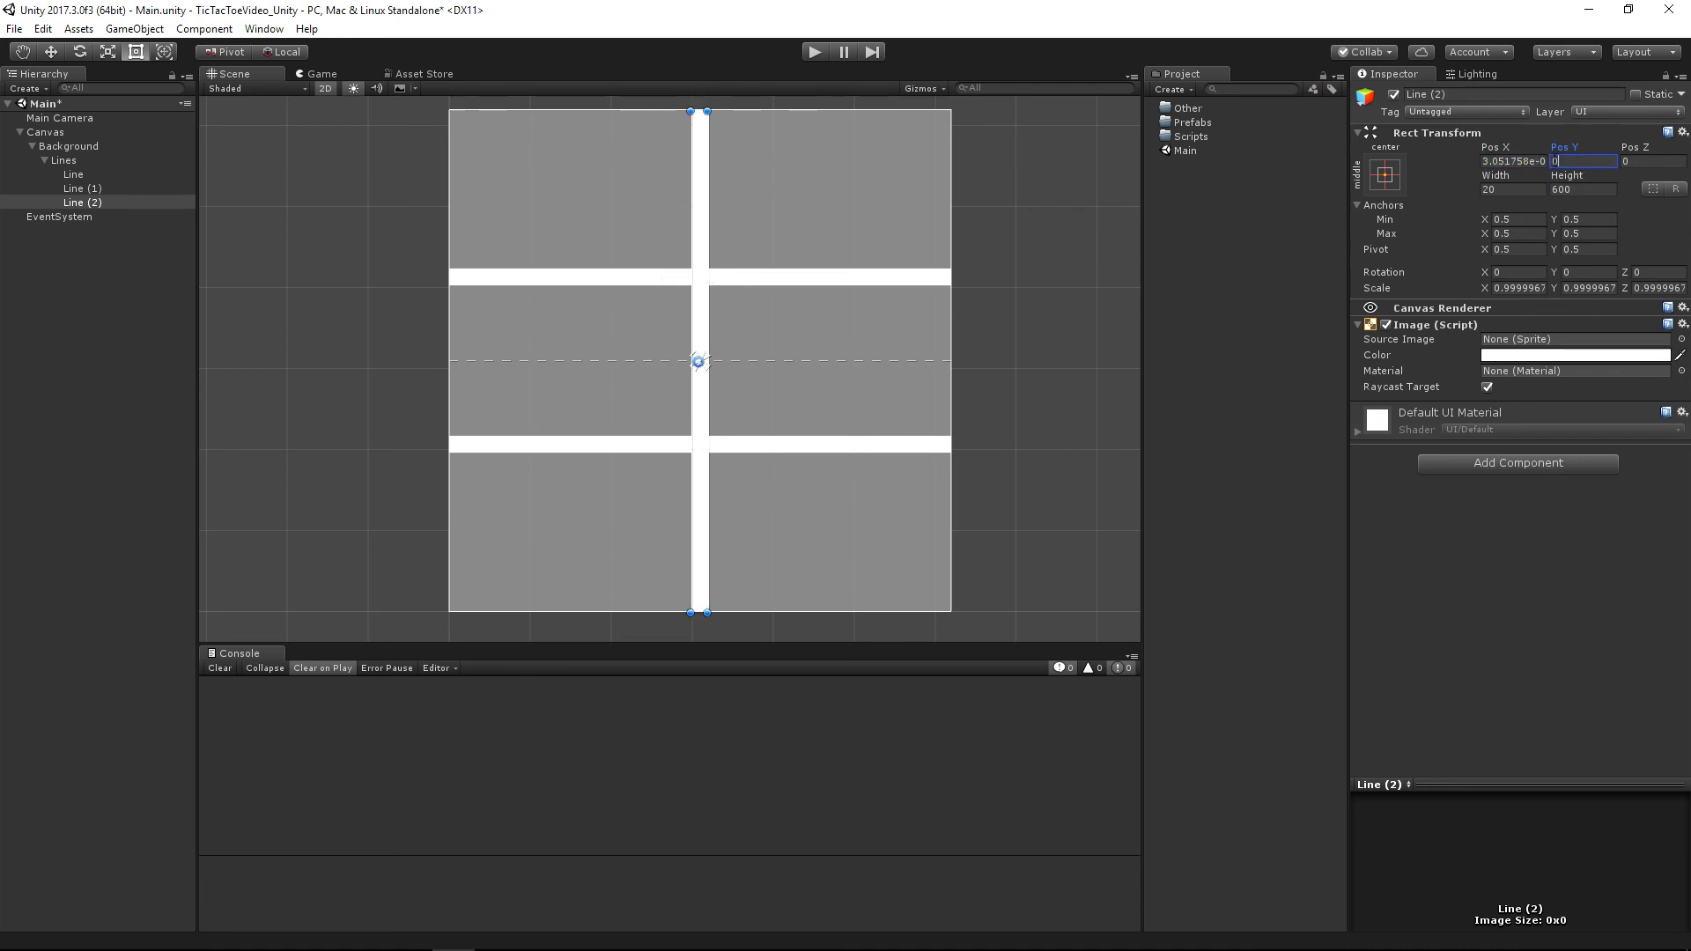
click(1519, 163)
text(-100)
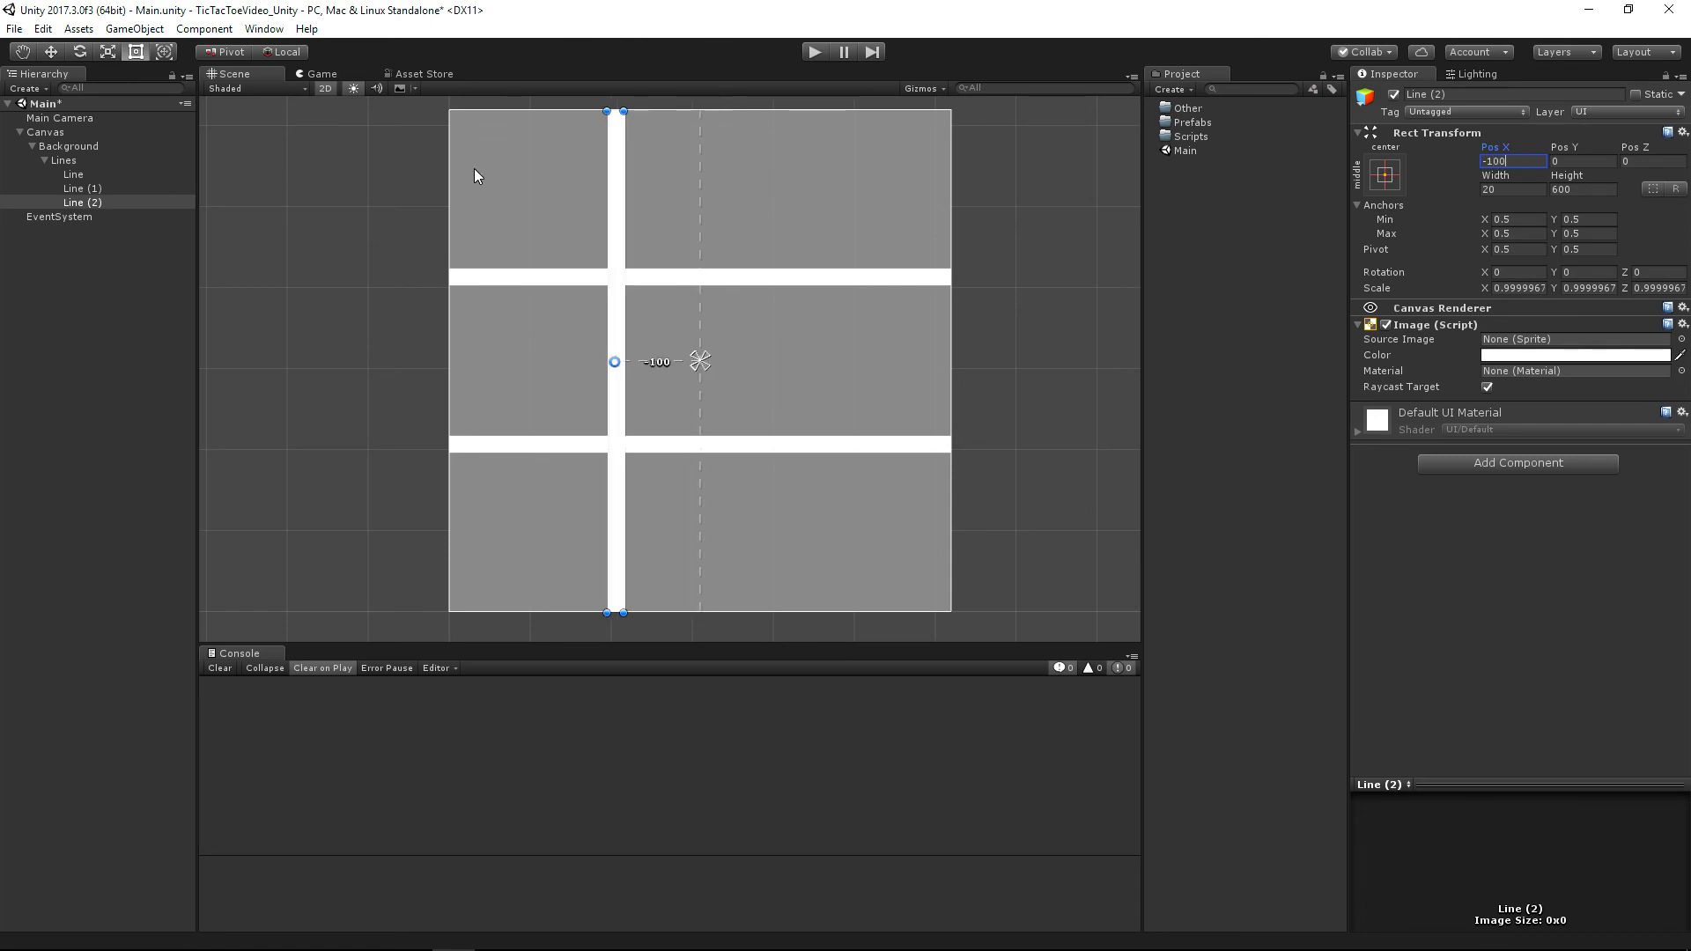
click(82, 204)
Duplicate Line (2) and place the copy, Line (3), at Pos X 100, Pos Y 0.
key(ctrl+d)
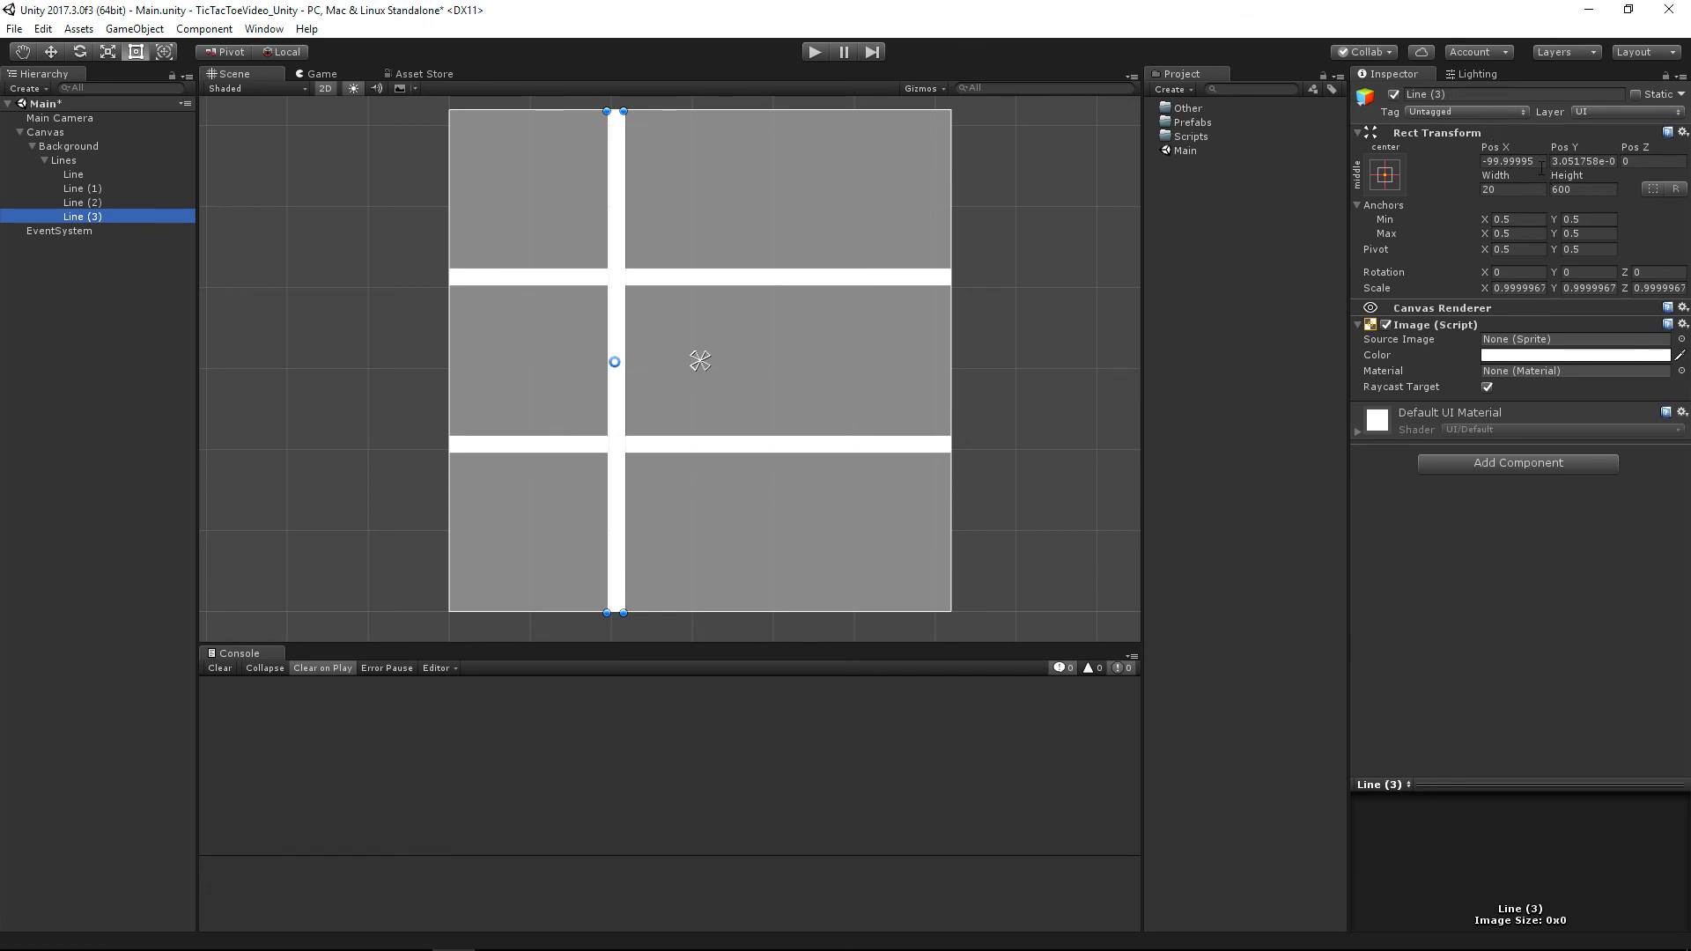
click(1510, 161)
text(100)
click(1586, 161)
text(0)
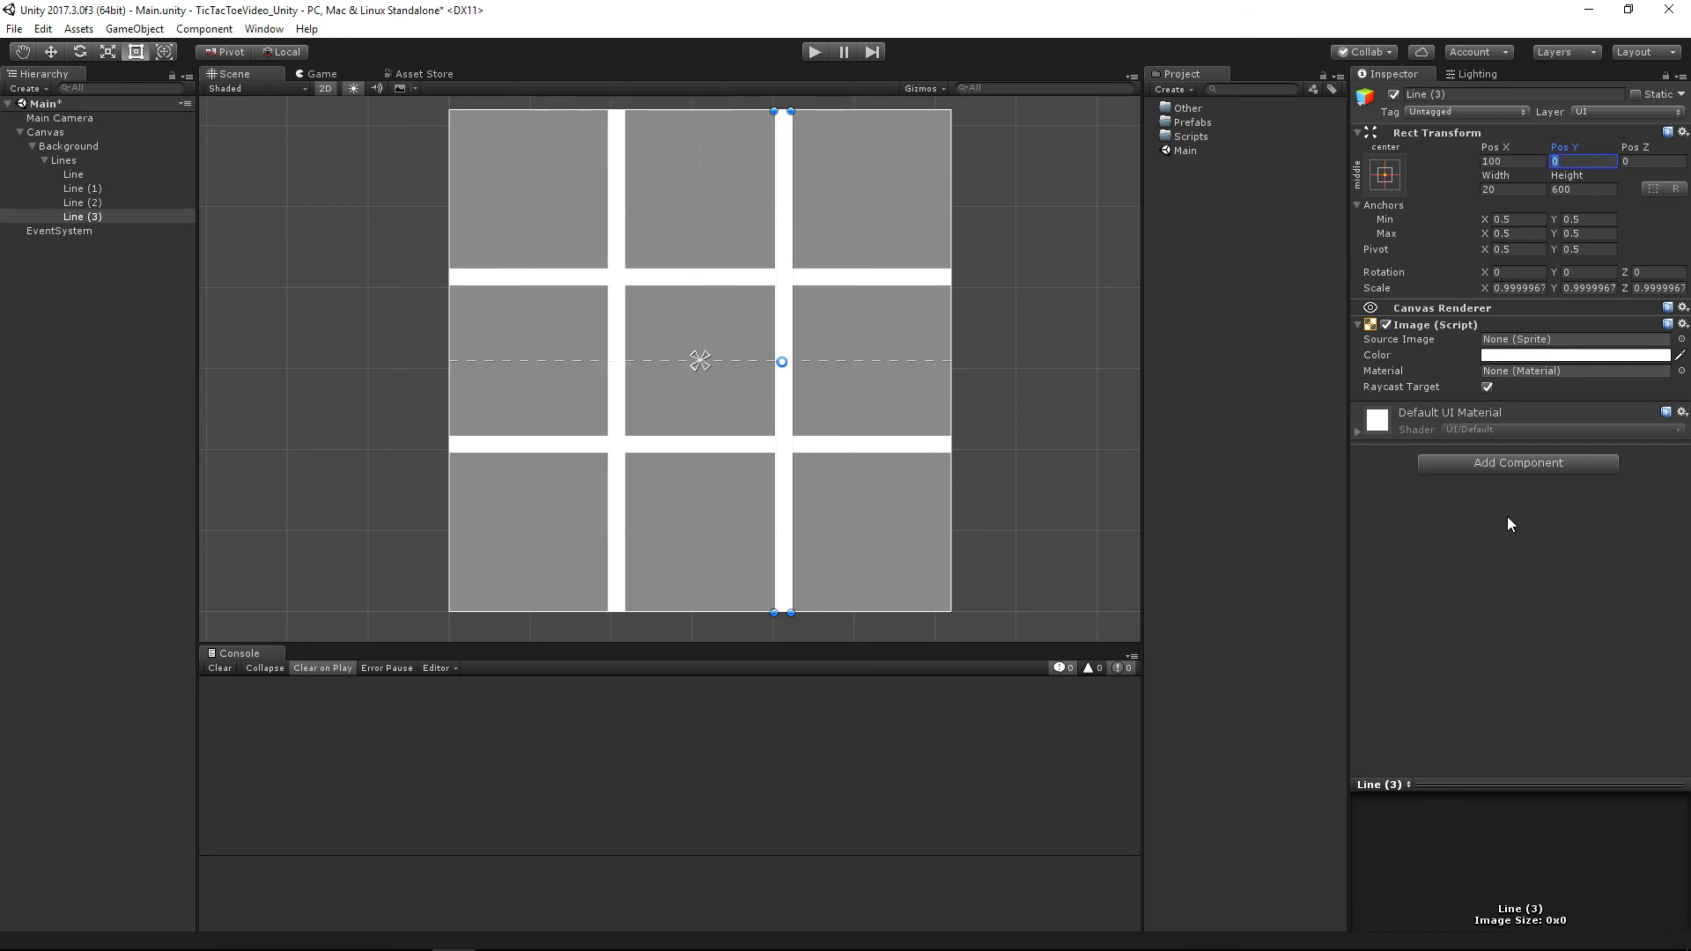
click(1489, 567)
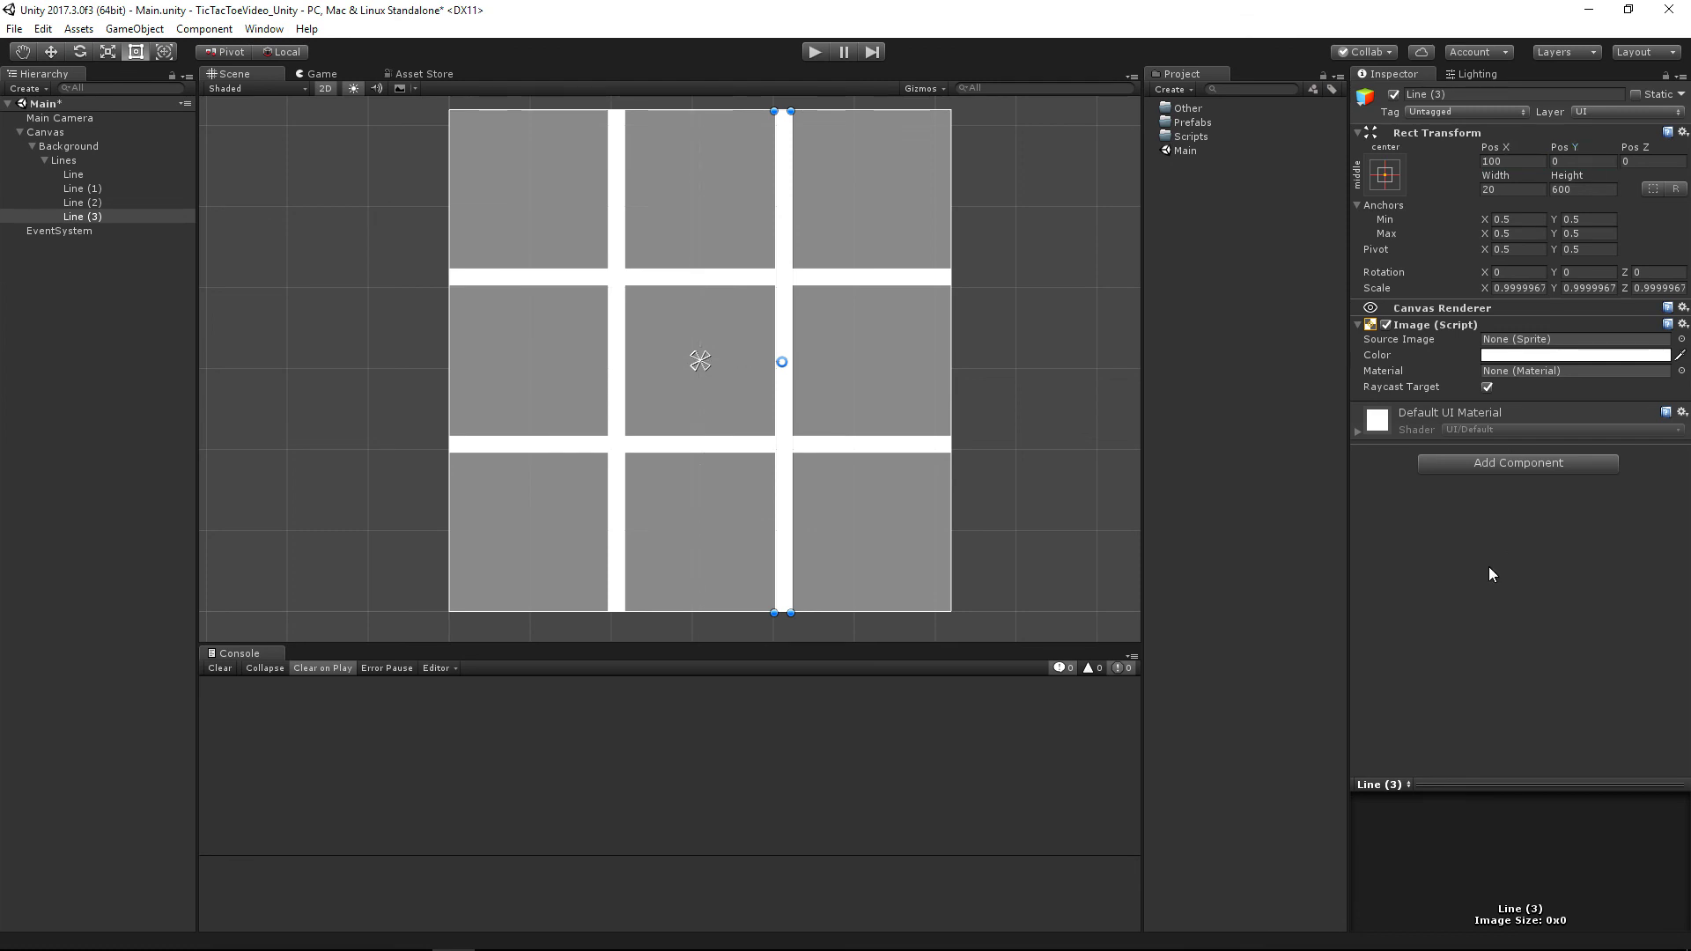